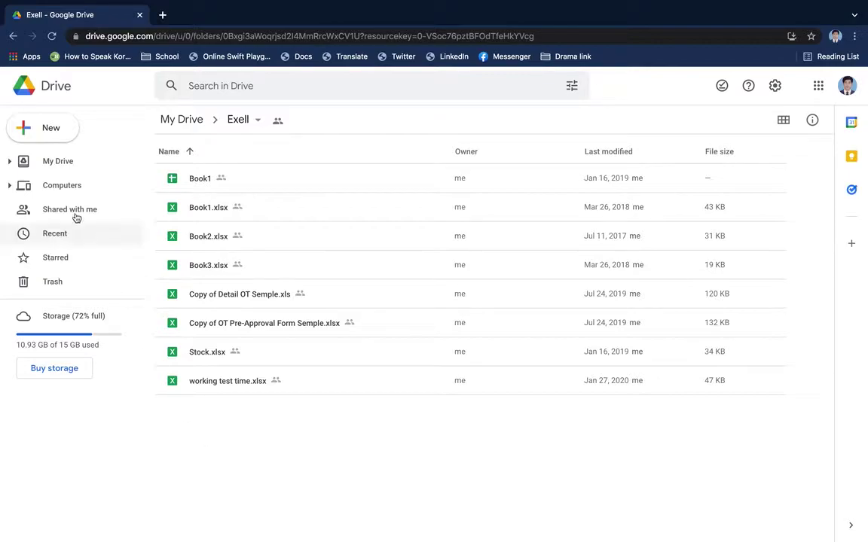
# - From Drive's New menu, create a blank Google Sheets file in the shared Exell folder
pyautogui.click(41, 133)
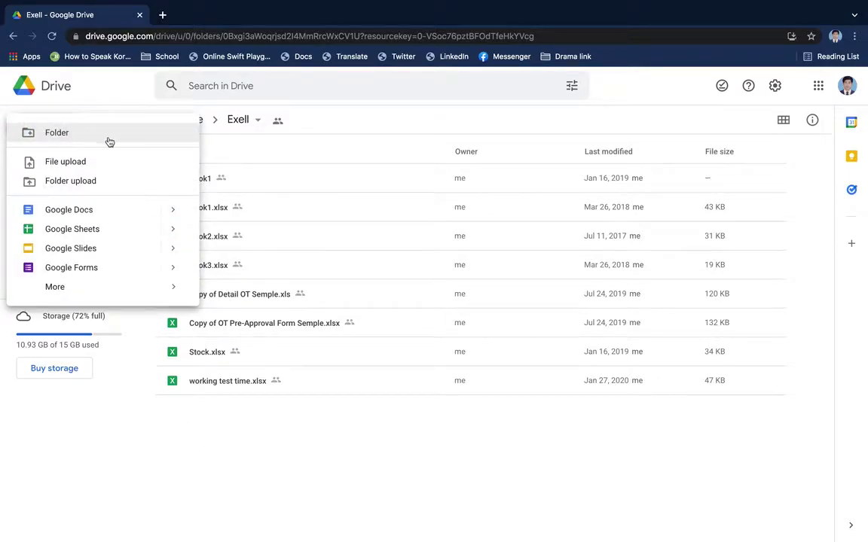
pyautogui.click(109, 233)
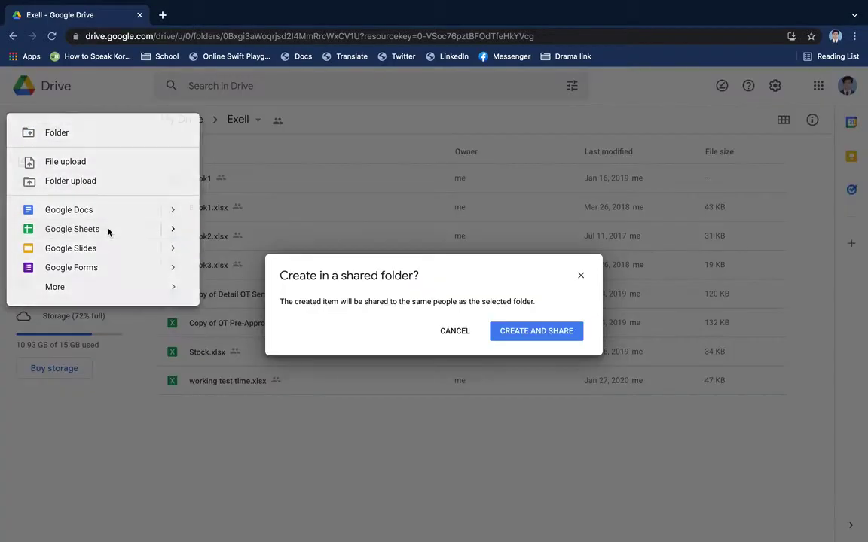
pyautogui.click(533, 332)
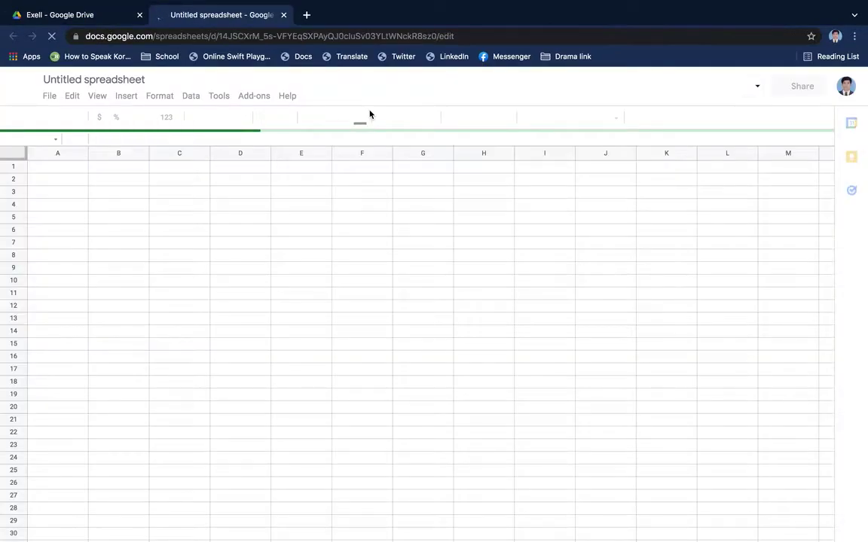
# - Retitle the Untitled spreadsheet to 'Date calculate', fixing typos along the way
pyautogui.click(86, 79)
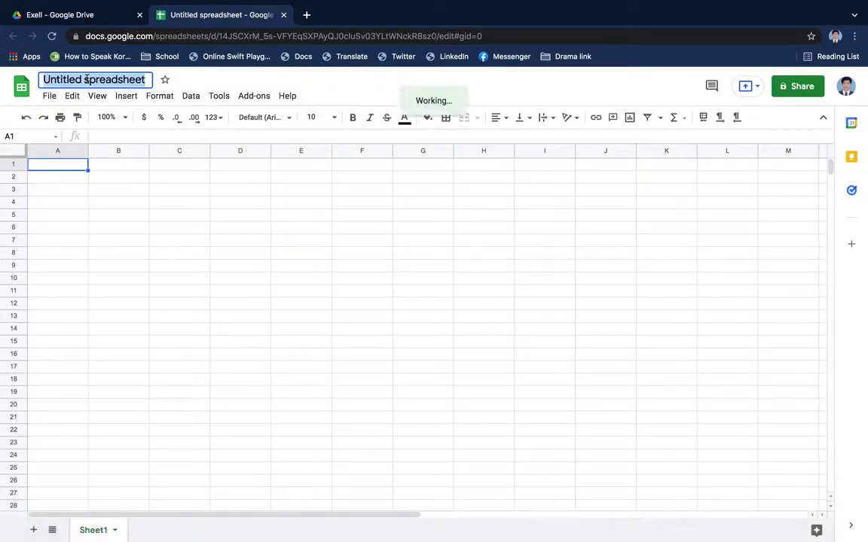
pyautogui.write('Date')
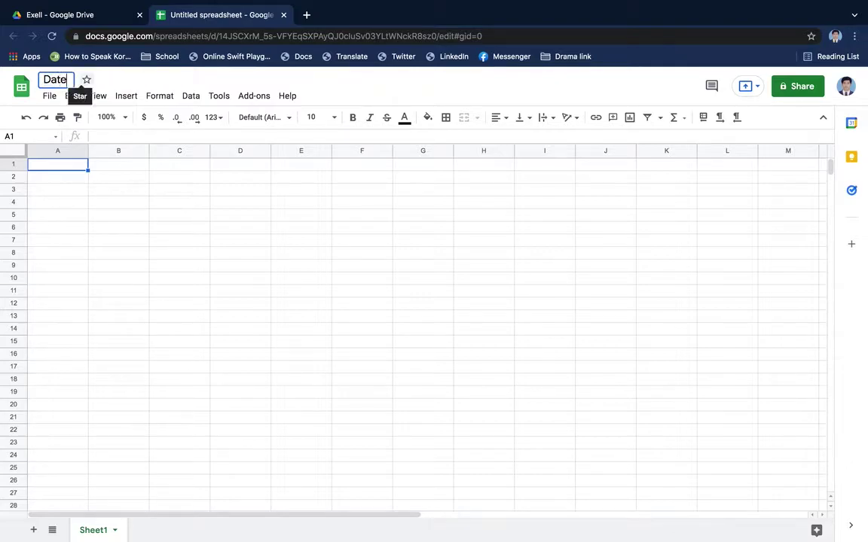
pyautogui.write(' culc')
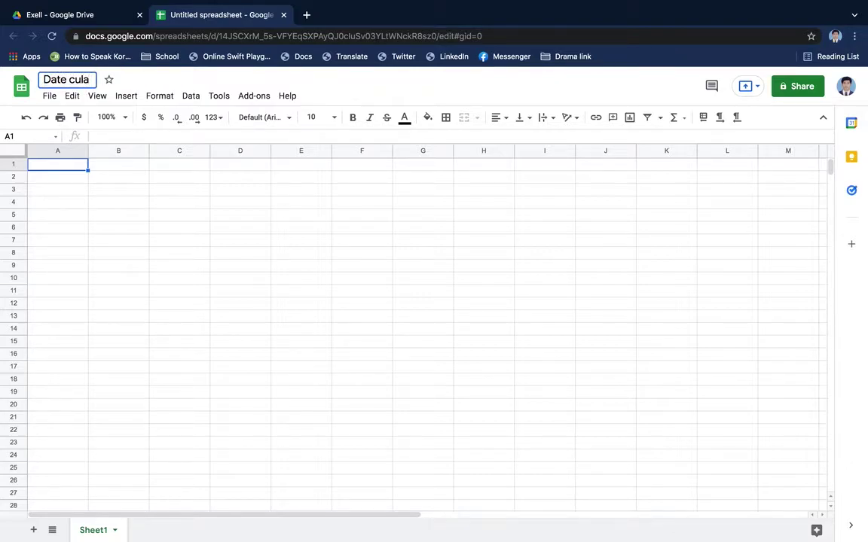
pyautogui.press('BackSpace')
pyautogui.press('BackSpace')
pyautogui.write('cu')
pyautogui.press('BackSpace')
pyautogui.press('BackSpace')
pyautogui.press('BackSpace')
pyautogui.write('a')
pyautogui.write('ci')
pyautogui.press('BackSpace')
pyautogui.press('BackSpace')
pyautogui.write('lculate')
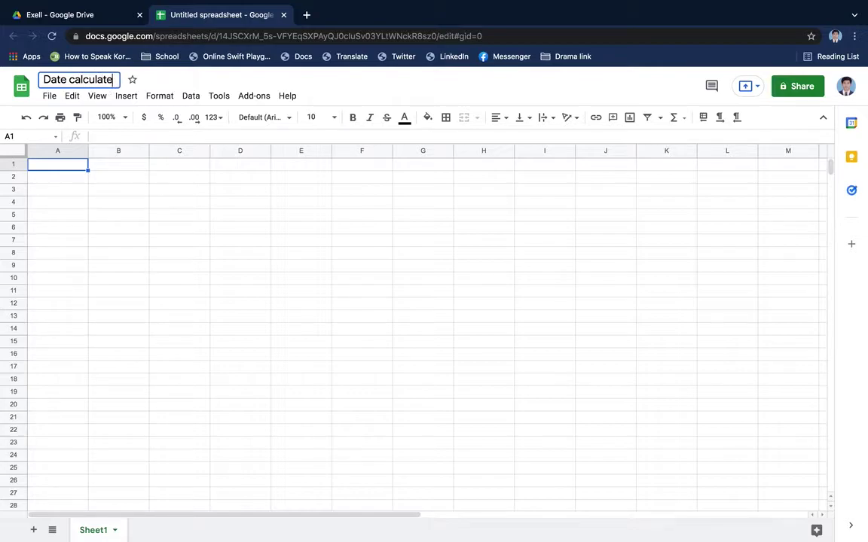
pyautogui.press('Return')
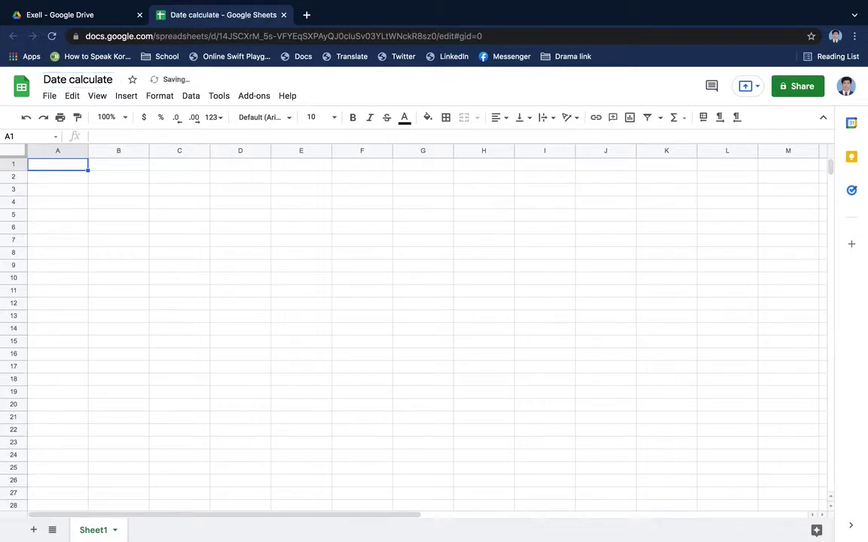
# - After checking cells A1, A2 and A9, select the entire column A
pyautogui.click(91, 216)
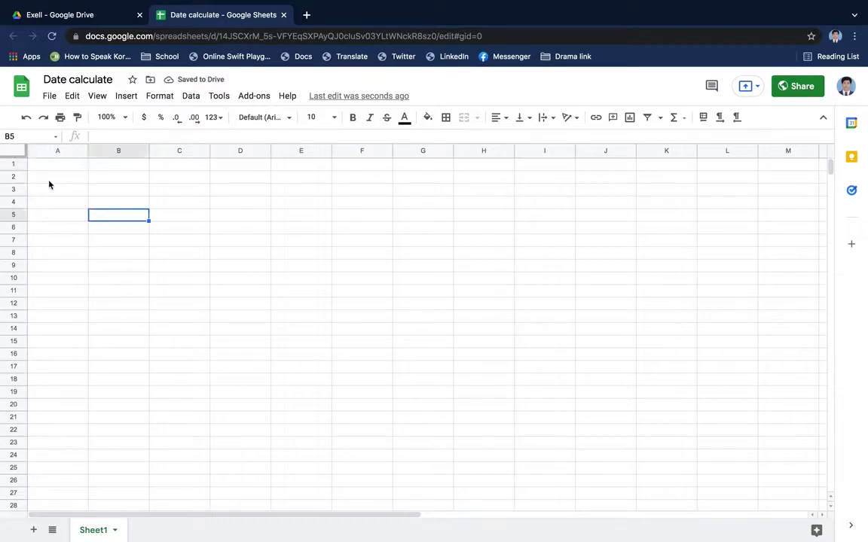
pyautogui.click(69, 166)
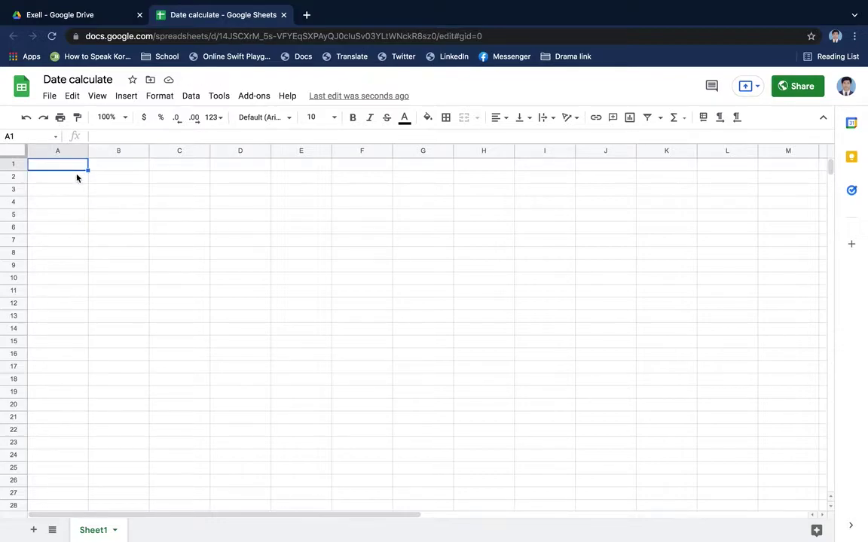
pyautogui.click(77, 176)
pyautogui.click(78, 166)
pyautogui.click(70, 268)
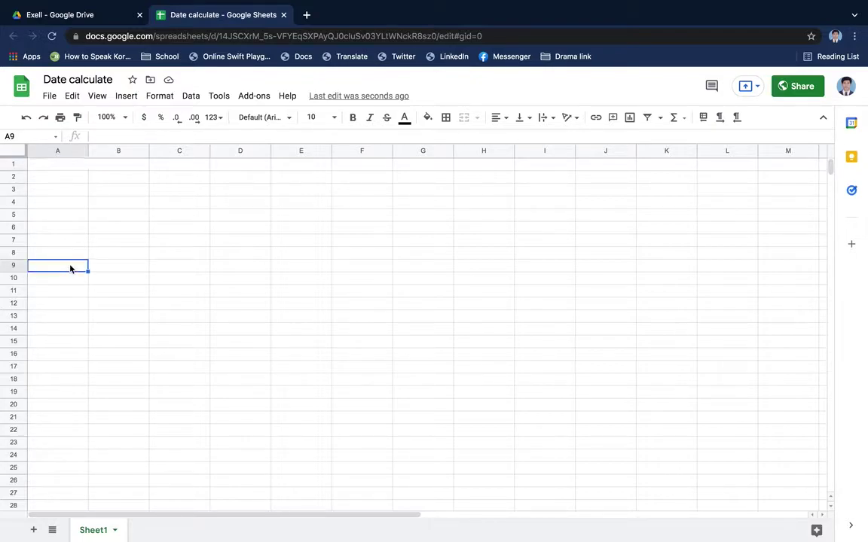
pyautogui.click(57, 166)
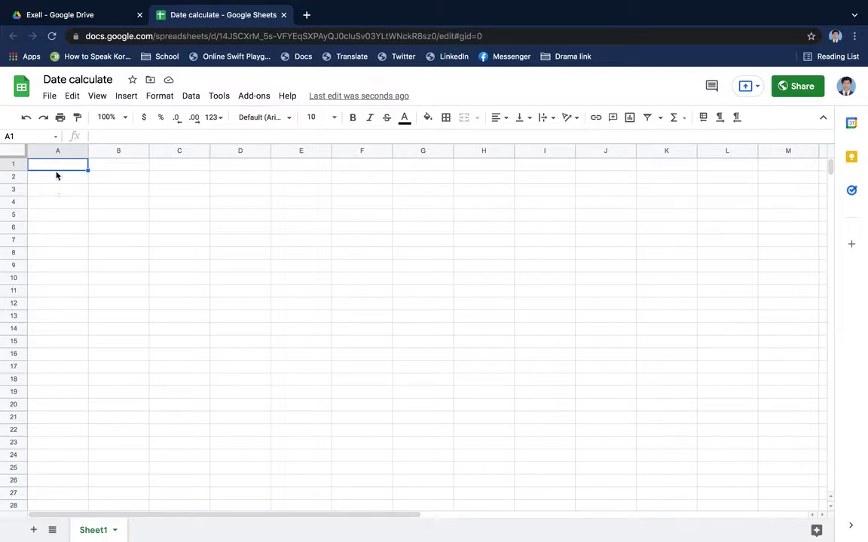
pyautogui.click(57, 151)
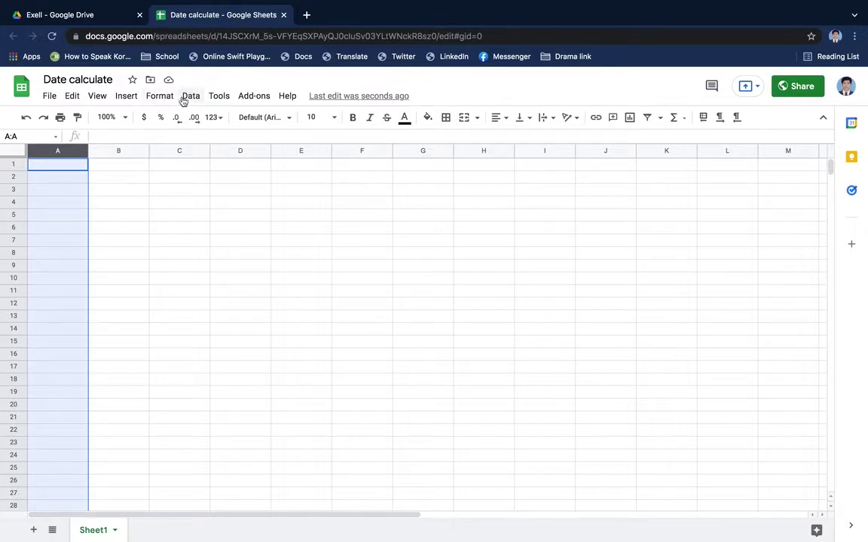
pyautogui.click(160, 97)
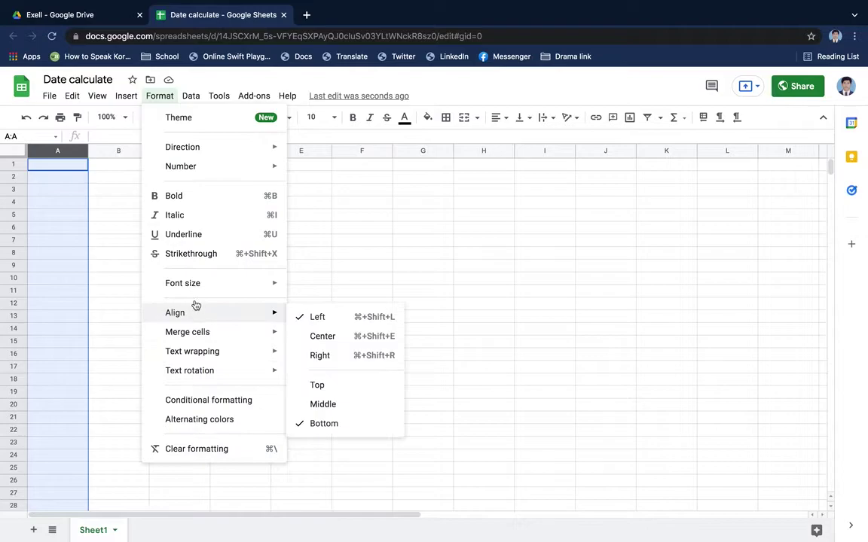
pyautogui.moveTo(216, 174)
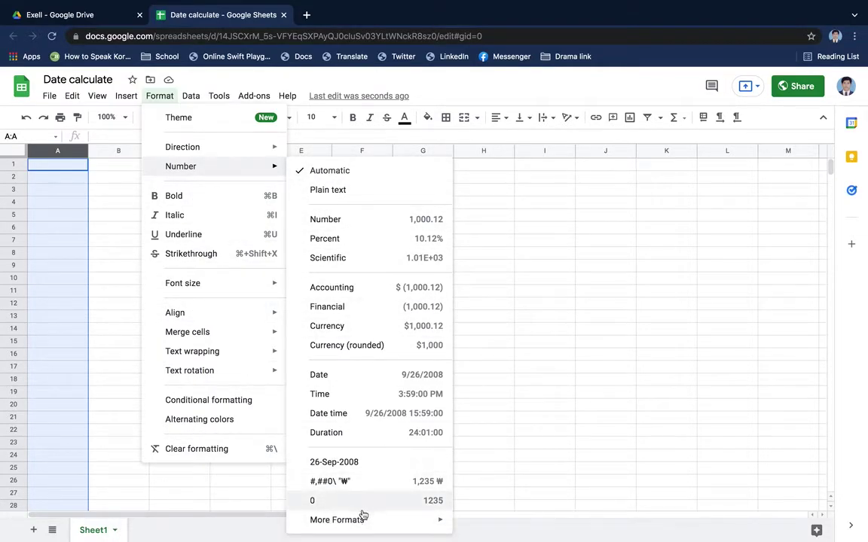
pyautogui.moveTo(359, 520)
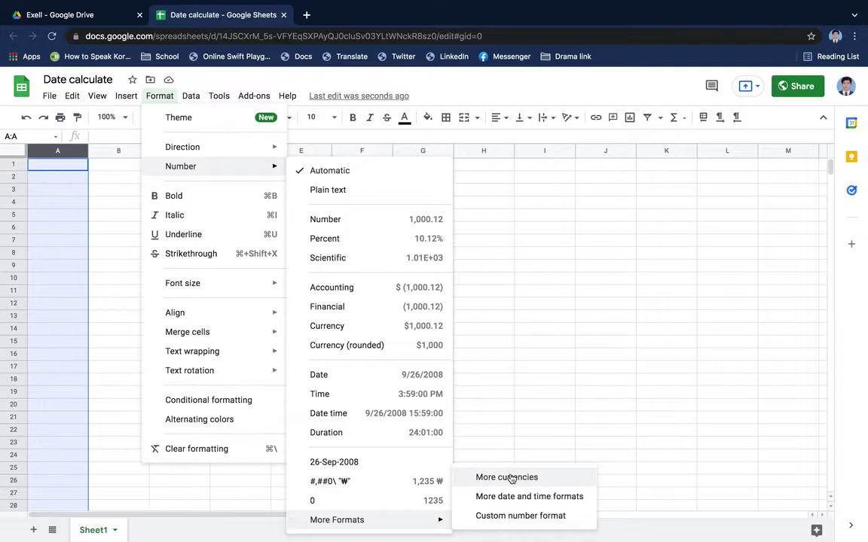
pyautogui.click(497, 518)
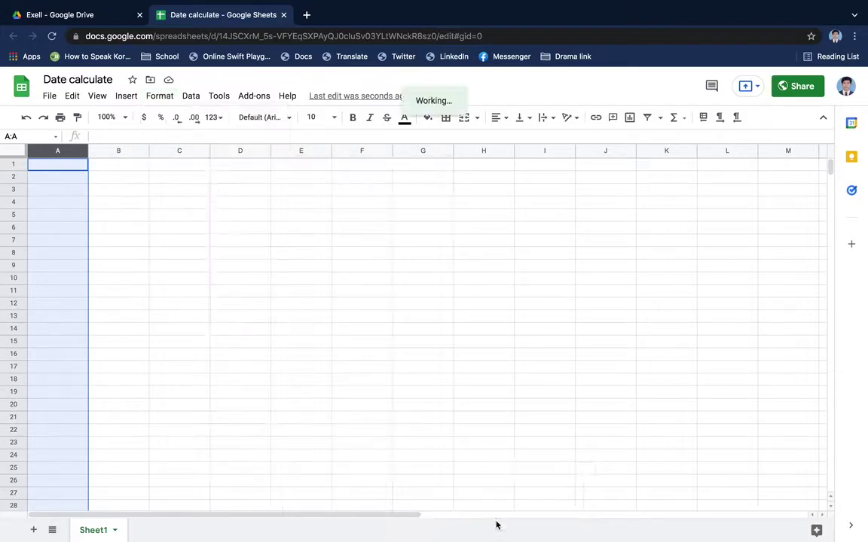
pyautogui.scroll(-3, 423, 318)
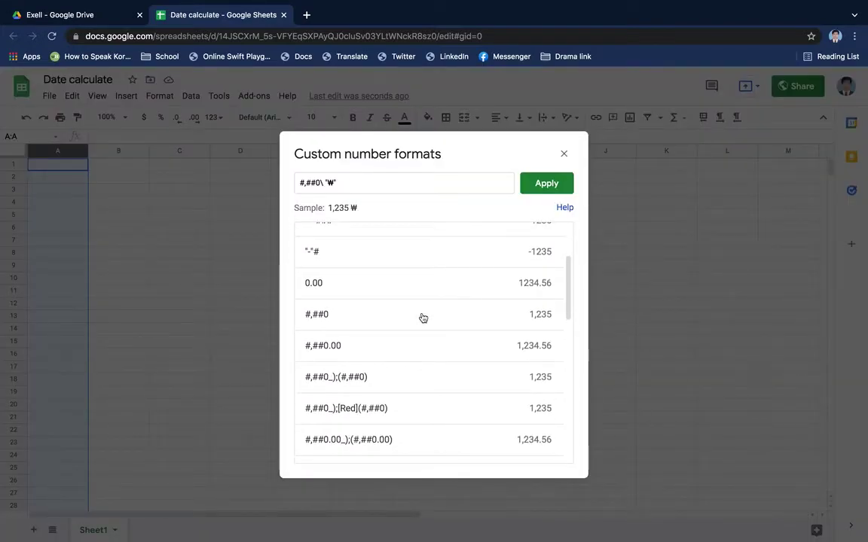
pyautogui.scroll(3, 423, 318)
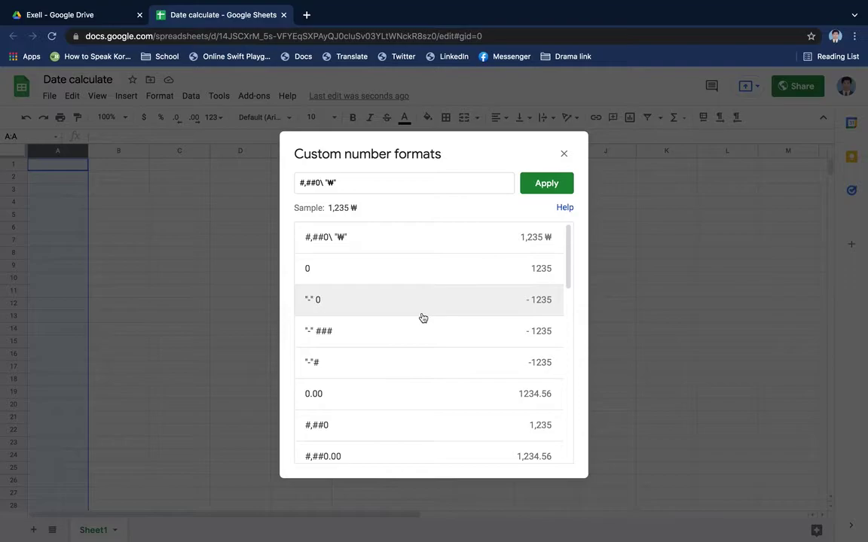
pyautogui.click(563, 153)
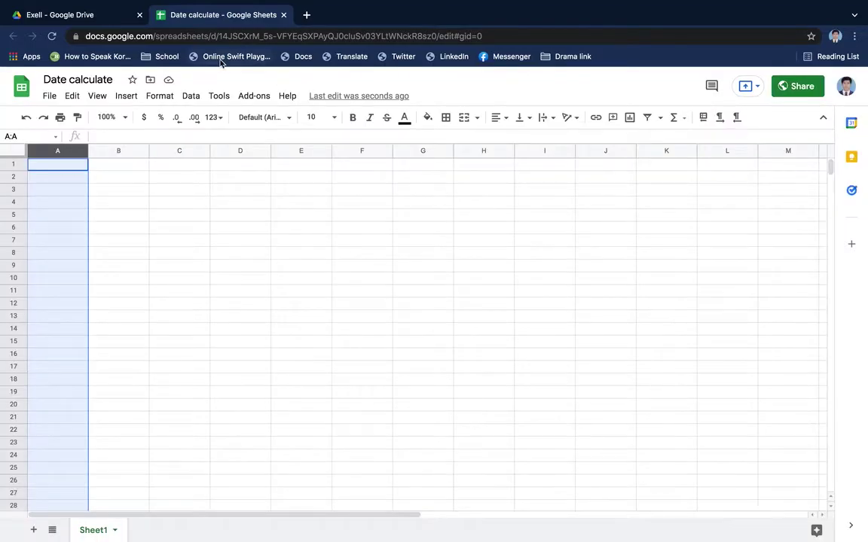
# - Replace the currency pattern with custom format 'ddd dd mmm yyyy', previewing as Mon 18 May 1903
pyautogui.click(161, 96)
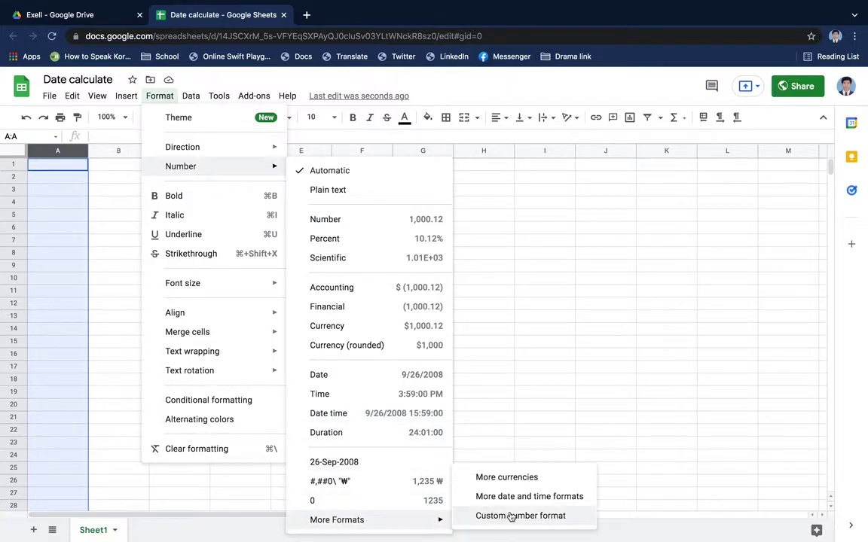
pyautogui.click(511, 517)
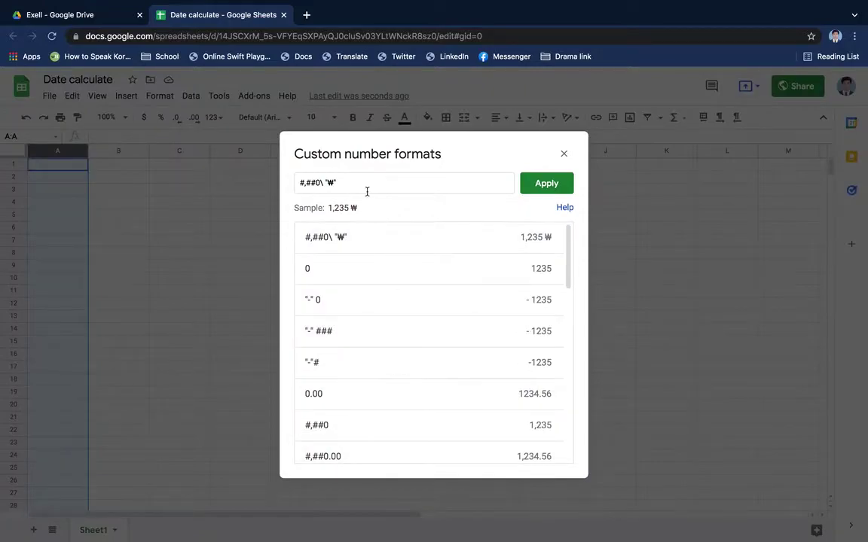
pyautogui.tripleClick(480, 178)
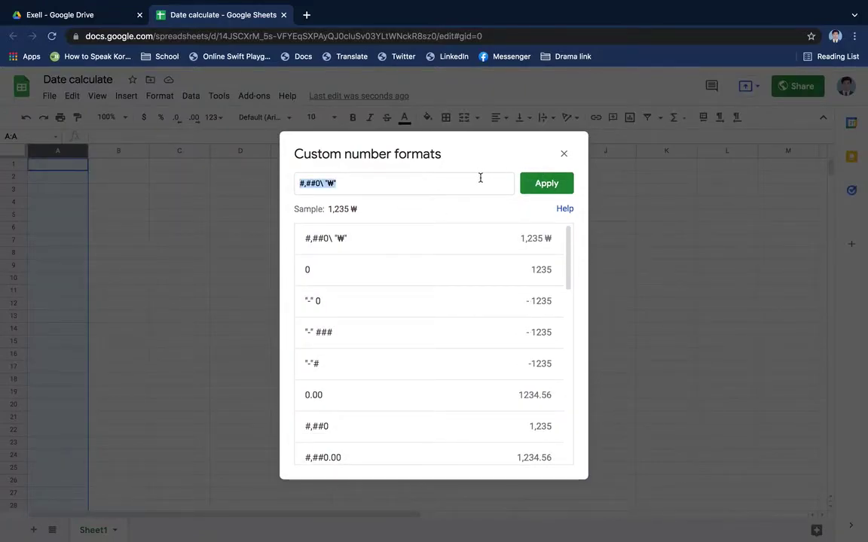
pyautogui.press('BackSpace')
pyautogui.write('d')
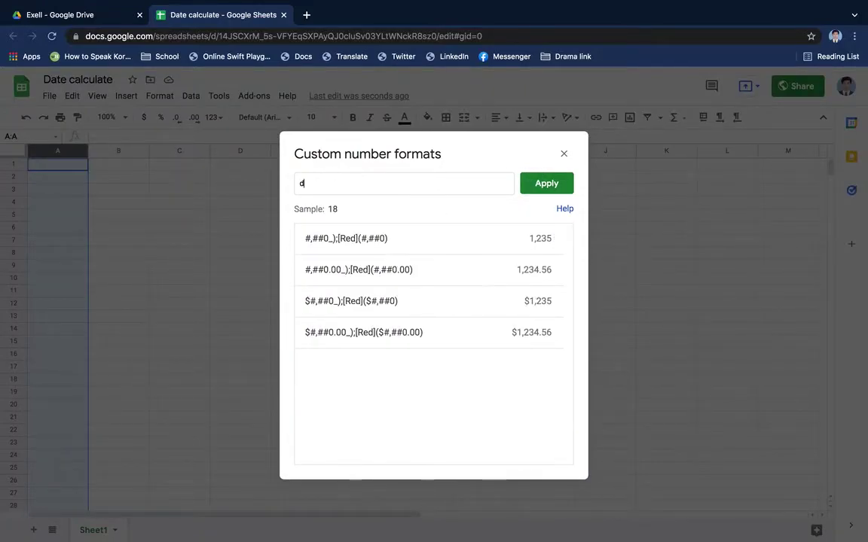
pyautogui.write('d')
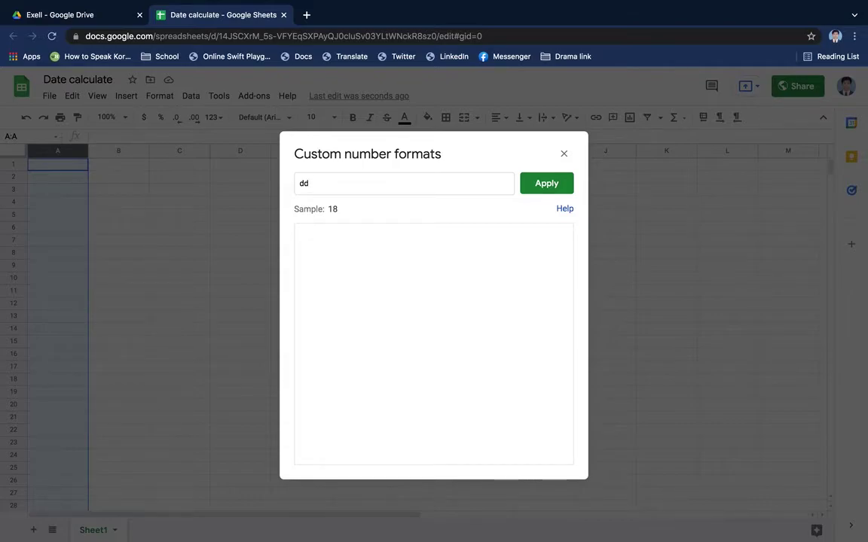
pyautogui.write('d')
pyautogui.write(' dd')
pyautogui.write('mmm')
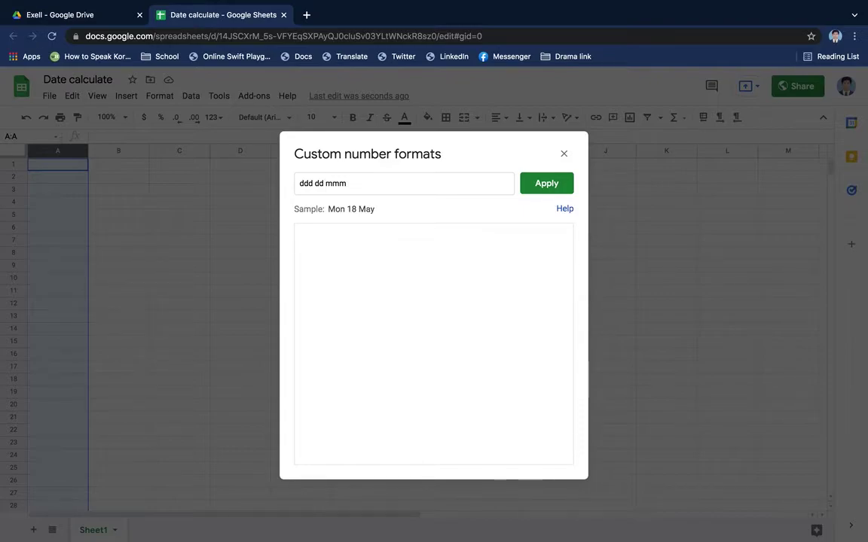
pyautogui.write(' y')
pyautogui.write('yyy')
pyautogui.press('BackSpace')
pyautogui.press('BackSpace')
pyautogui.write('yy')
pyautogui.press('BackSpace')
pyautogui.write('y')
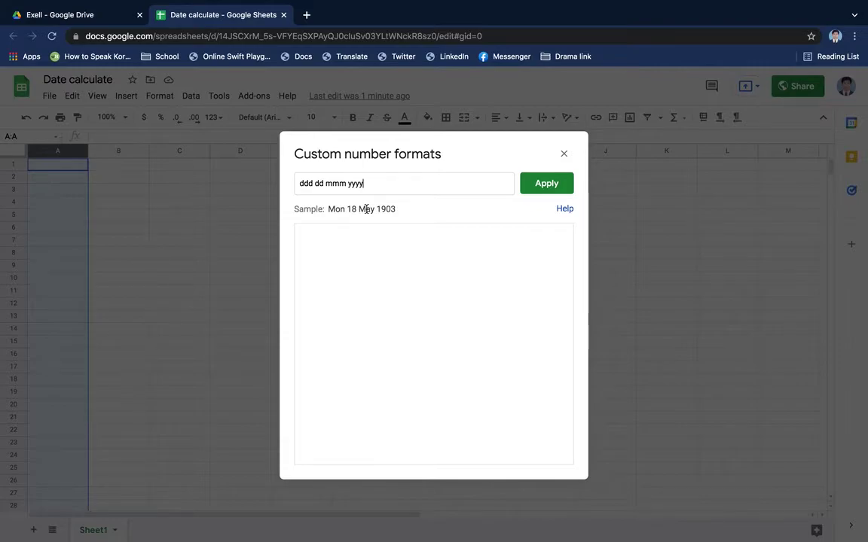
# - Apply the ddd dd mmm yyyy format to column A and enter 10/24 in A1, showing Sun 24 Oct 2021
pyautogui.click(541, 185)
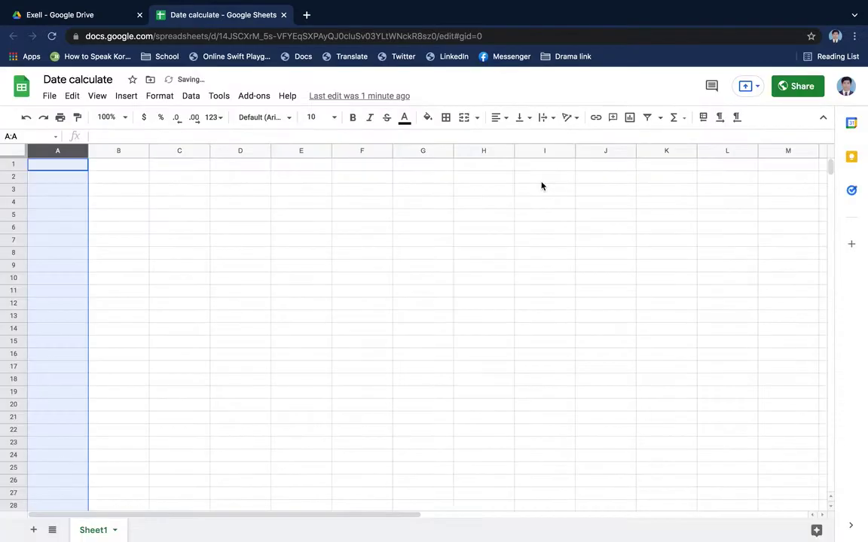
pyautogui.click(250, 203)
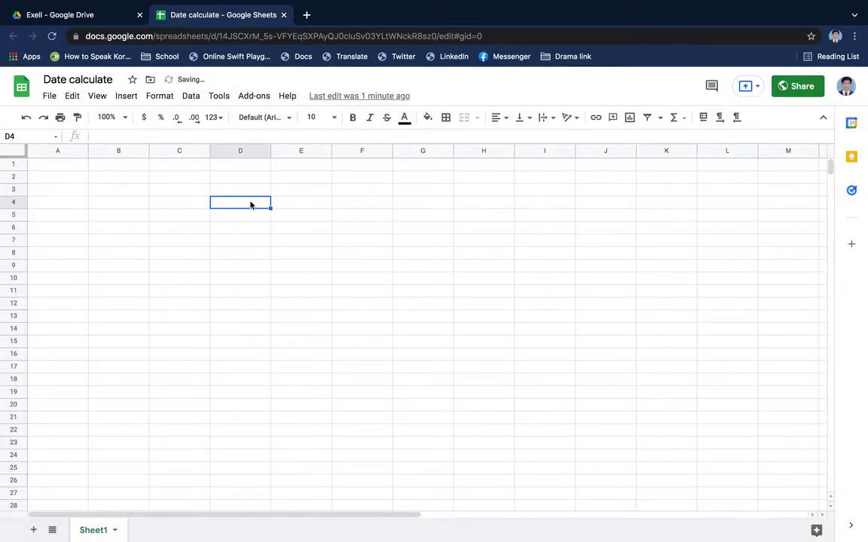
pyautogui.click(66, 167)
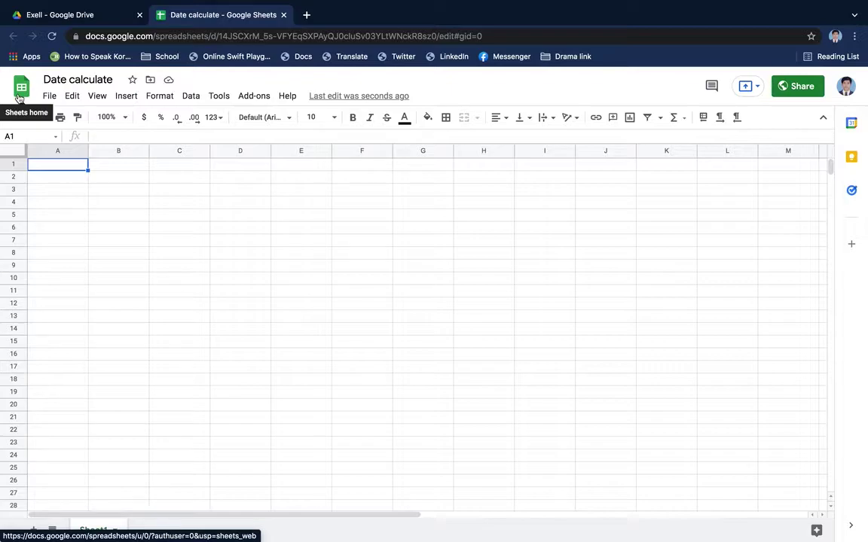
pyautogui.write('10/')
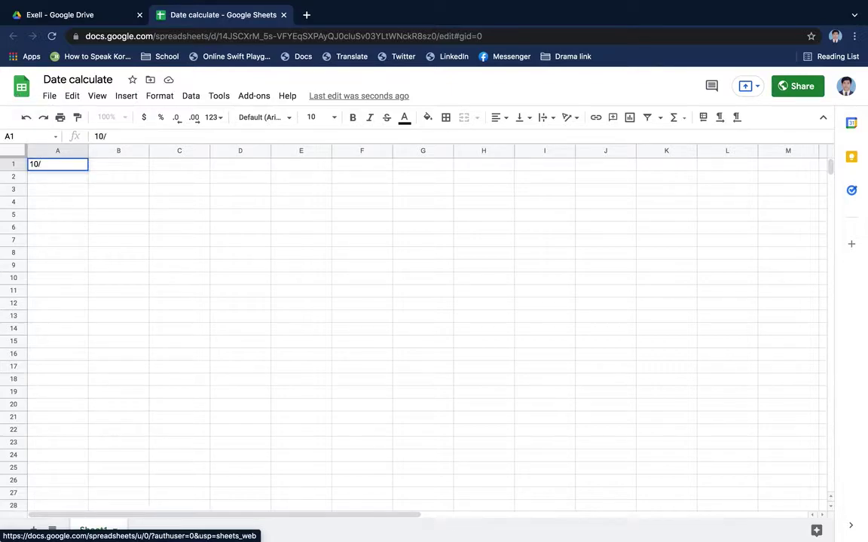
pyautogui.write('24')
pyautogui.press('Return')
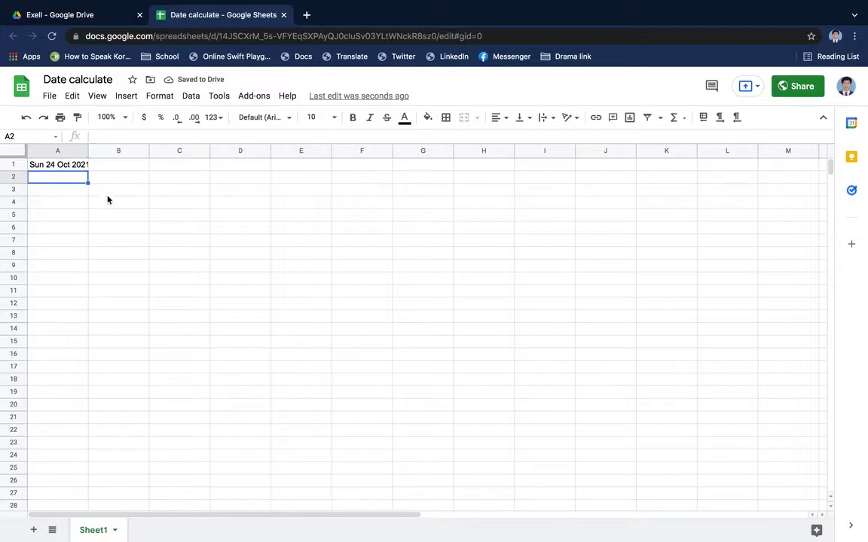
pyautogui.click(132, 237)
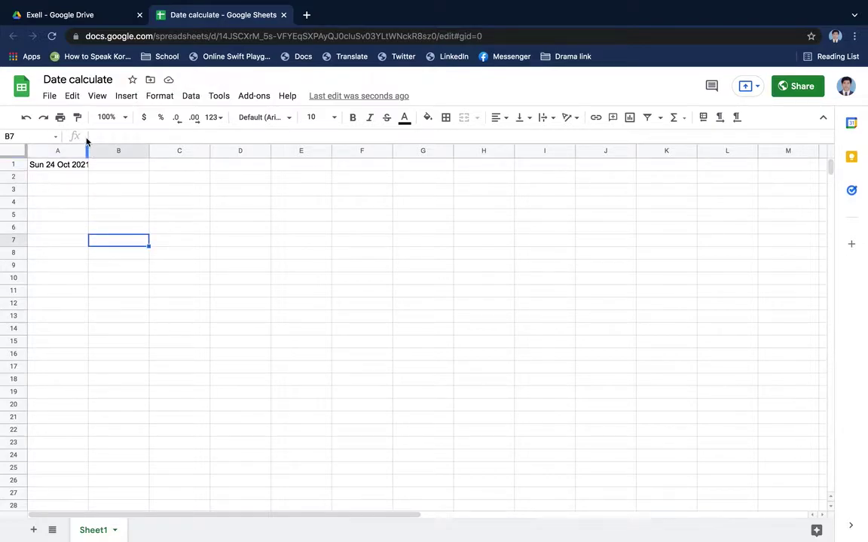
# - Widen column A so the full date fits
pyautogui.moveTo(88, 151); pyautogui.dragTo(112, 152)
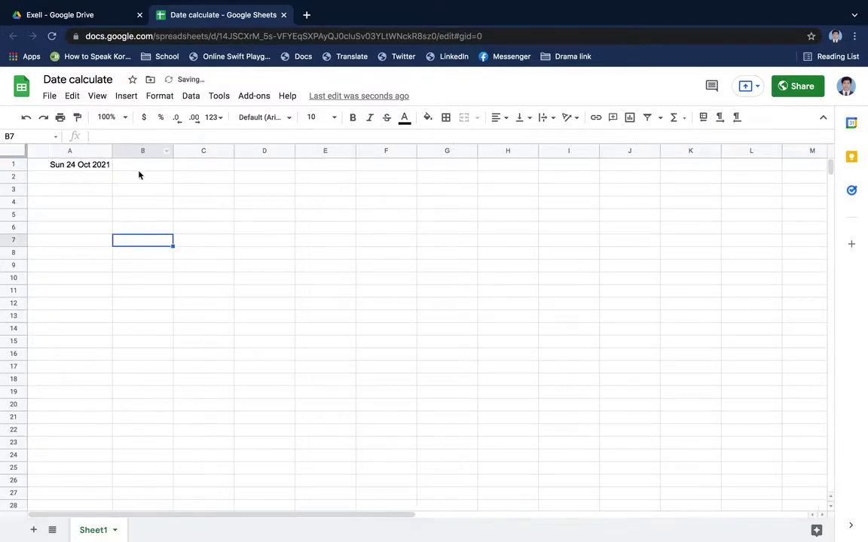
pyautogui.click(184, 204)
pyautogui.click(92, 170)
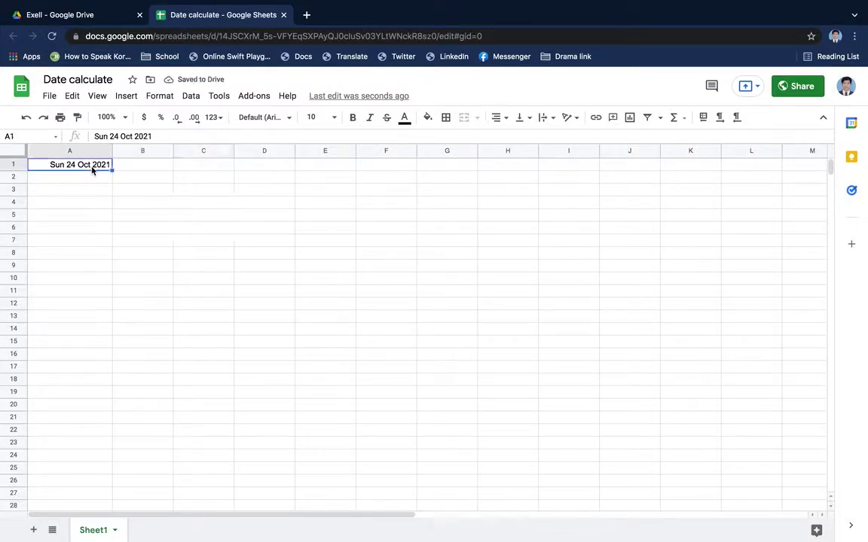
pyautogui.click(144, 167)
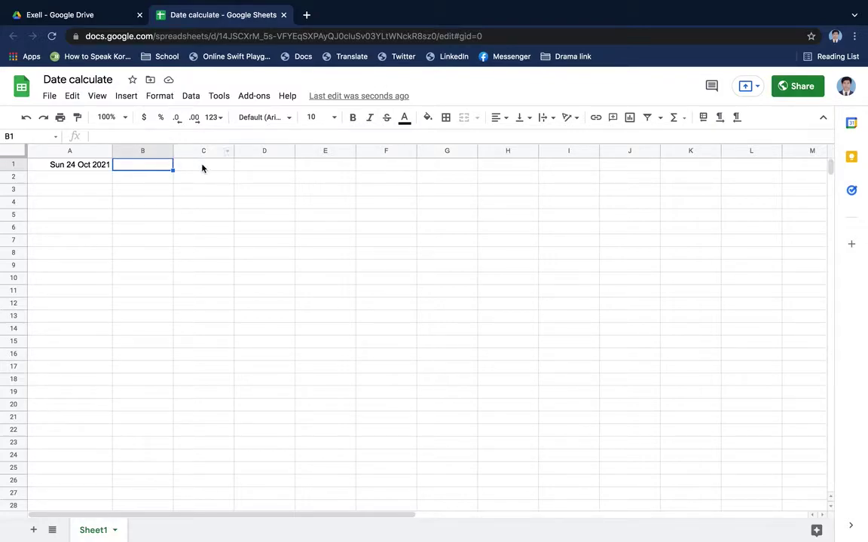
# - Insert a blank row above row 1, pushing the date down to A2
pyautogui.click(13, 165)
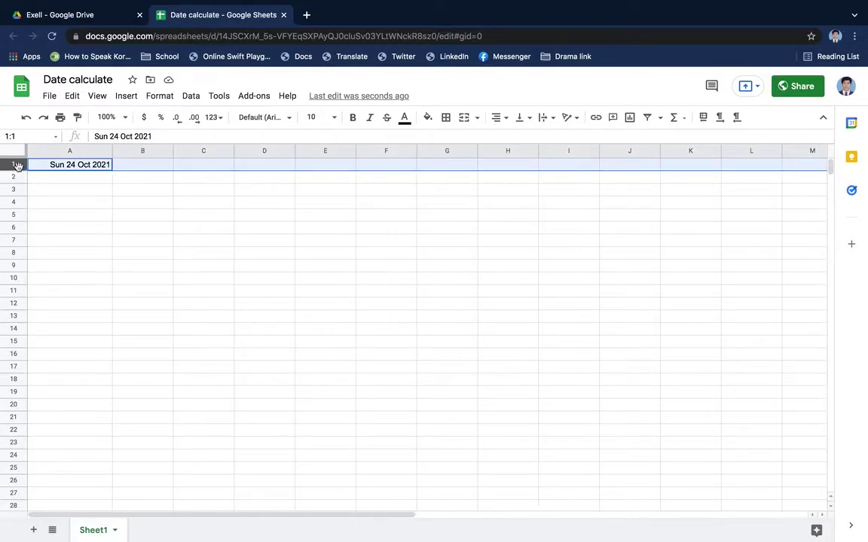
pyautogui.rightClick(19, 167)
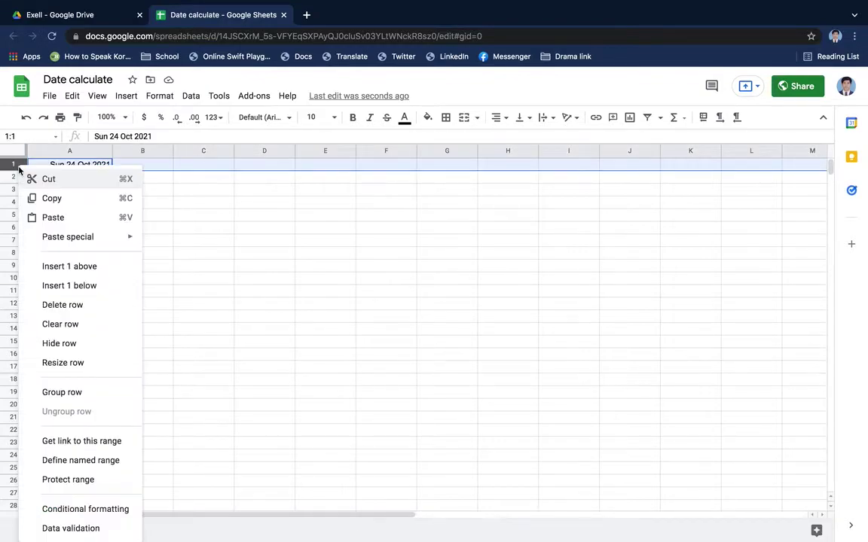
pyautogui.click(105, 268)
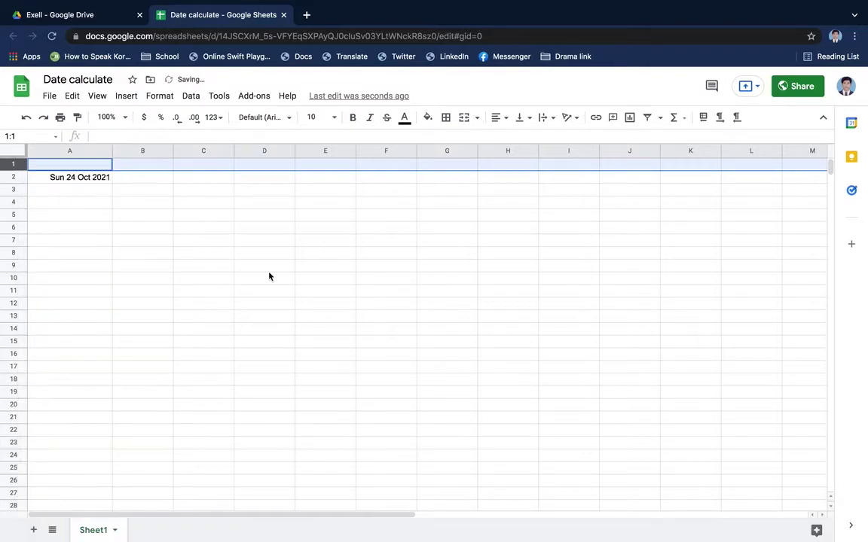
pyautogui.click(267, 269)
# - Type the headers 'Date' in A1 and 'add day' in B1
pyautogui.click(91, 166)
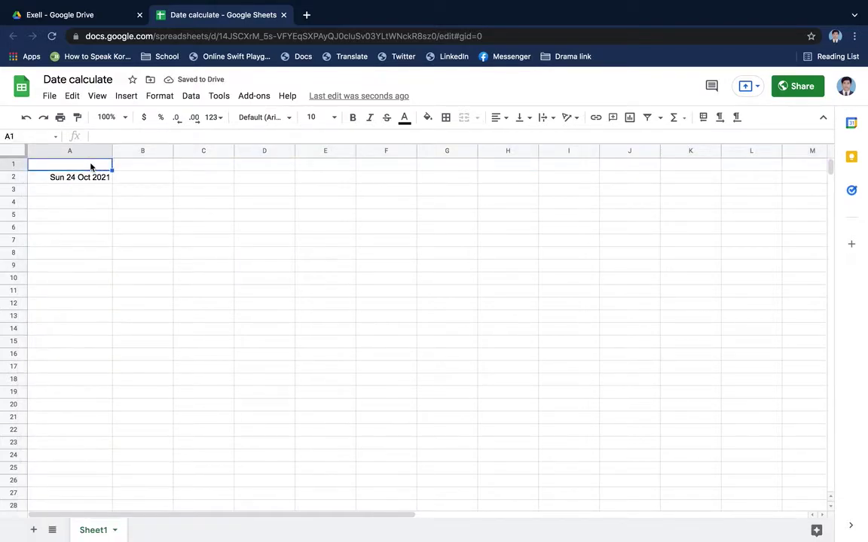
pyautogui.write('Da')
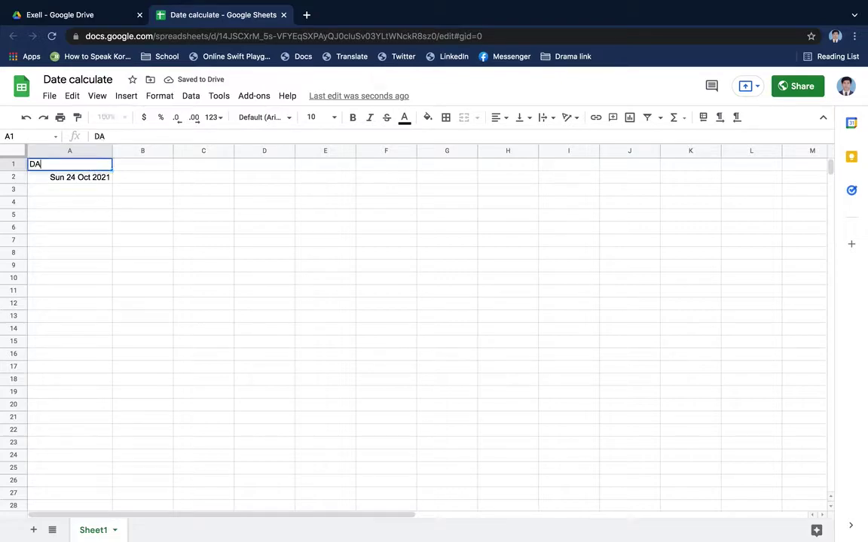
pyautogui.press('BackSpace')
pyautogui.write('at')
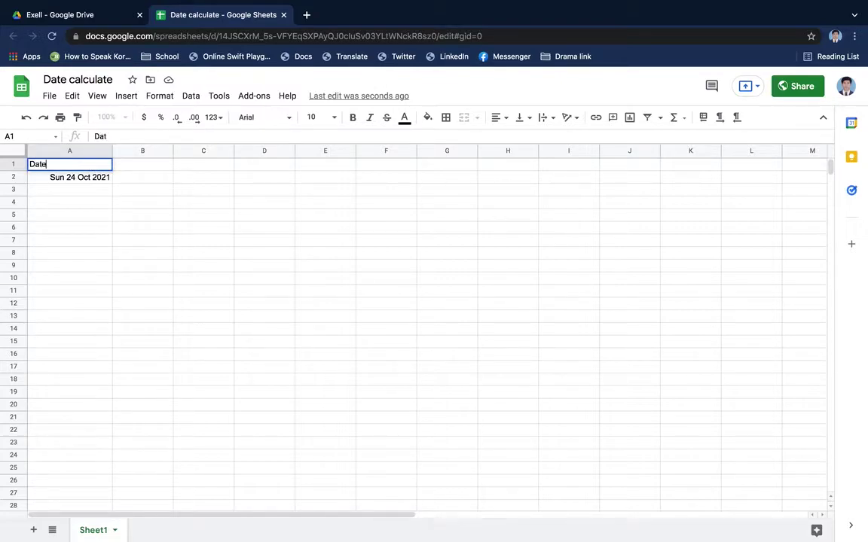
pyautogui.write('e')
pyautogui.press('Tab')
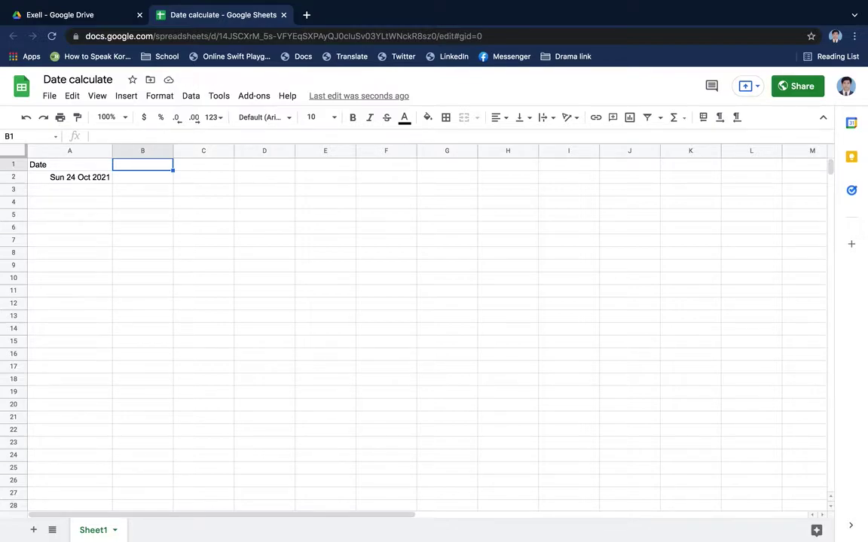
pyautogui.write('add')
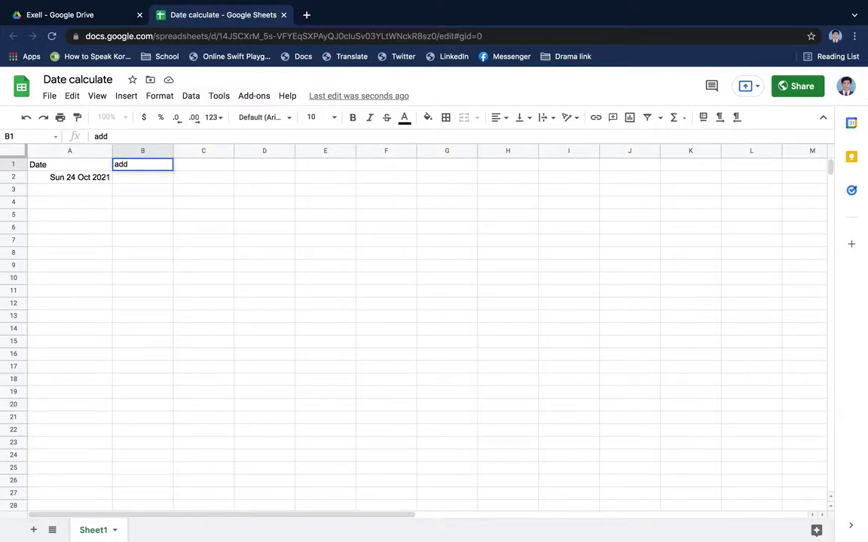
pyautogui.write(' date')
pyautogui.press('BackSpace')
pyautogui.press('BackSpace')
pyautogui.press('BackSpace')
pyautogui.write('ay')
pyautogui.press('Tab')
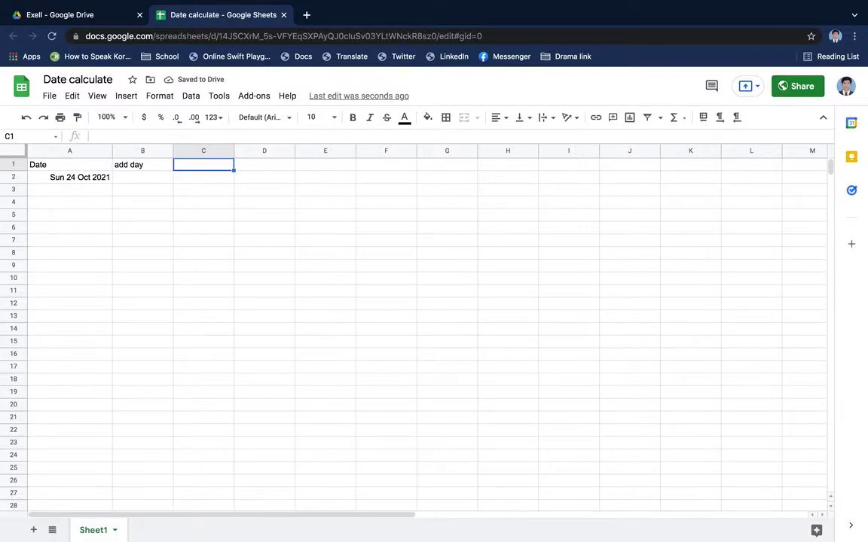
# - Type the header 'on date' in C1
pyautogui.write('re')
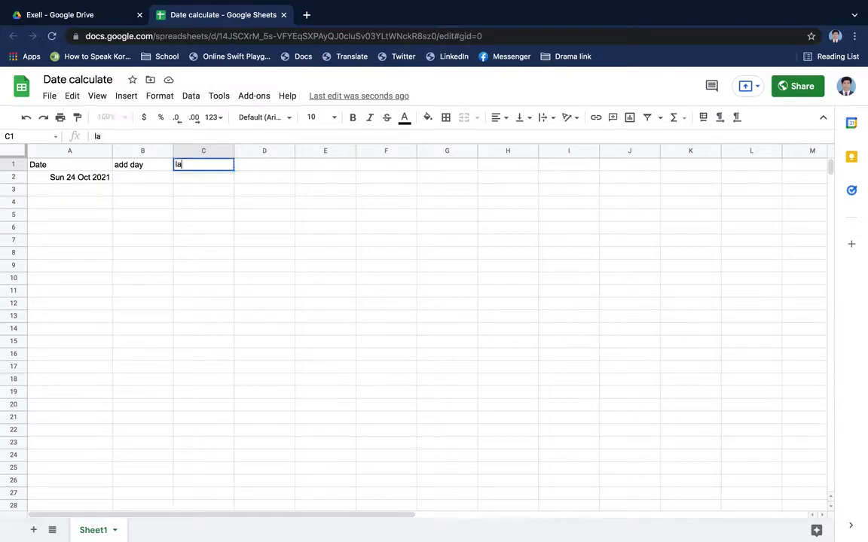
pyautogui.write('s')
pyautogui.press('BackSpace')
pyautogui.press('BackSpace')
pyautogui.press('BackSpace')
pyautogui.press('BackSpace')
pyautogui.write('o')
pyautogui.write('n dat')
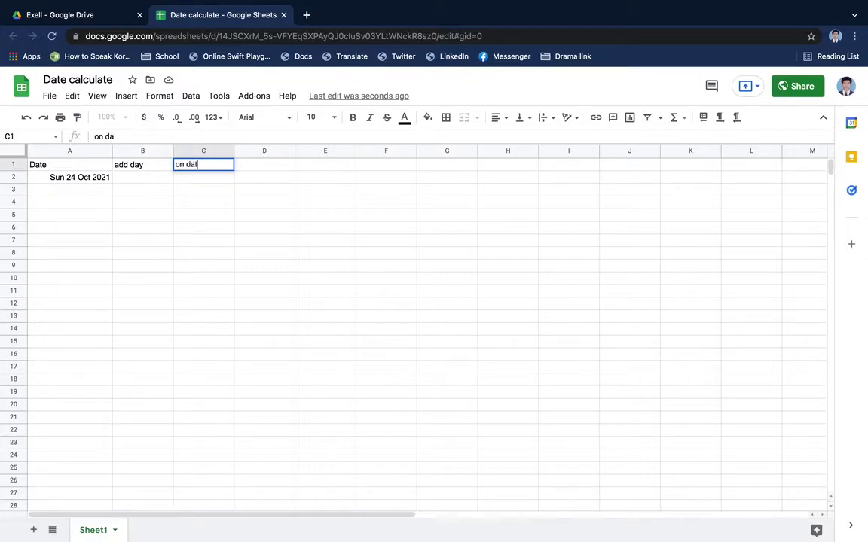
pyautogui.write('e')
pyautogui.press('BackSpace')
pyautogui.press('BackSpace')
pyautogui.press('BackSpace')
pyautogui.press('BackSpace')
pyautogui.press('BackSpace')
pyautogui.write('a')
pyautogui.press('BackSpace')
pyautogui.press('BackSpace')
pyautogui.write('da')
pyautogui.write('te')
pyautogui.press('Return')
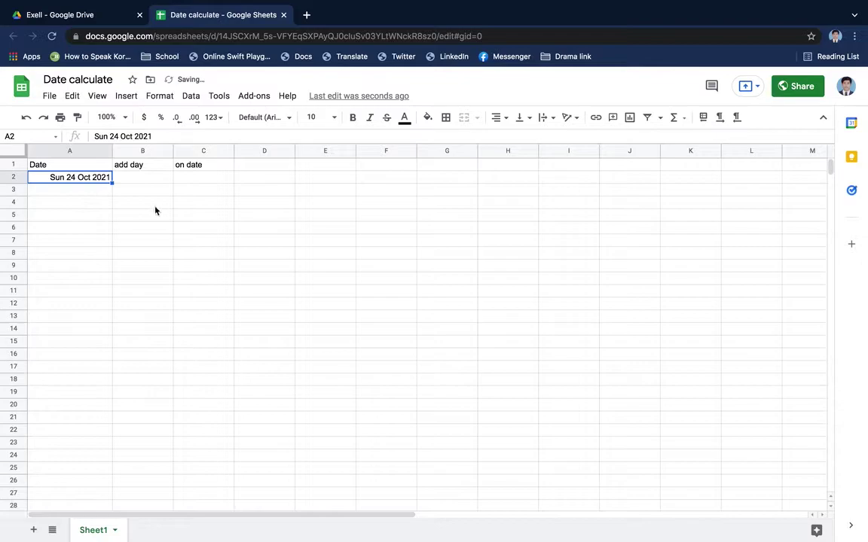
# - Apply the ddd dd mmm yyyy date format to all of column C
pyautogui.click(137, 181)
pyautogui.click(200, 184)
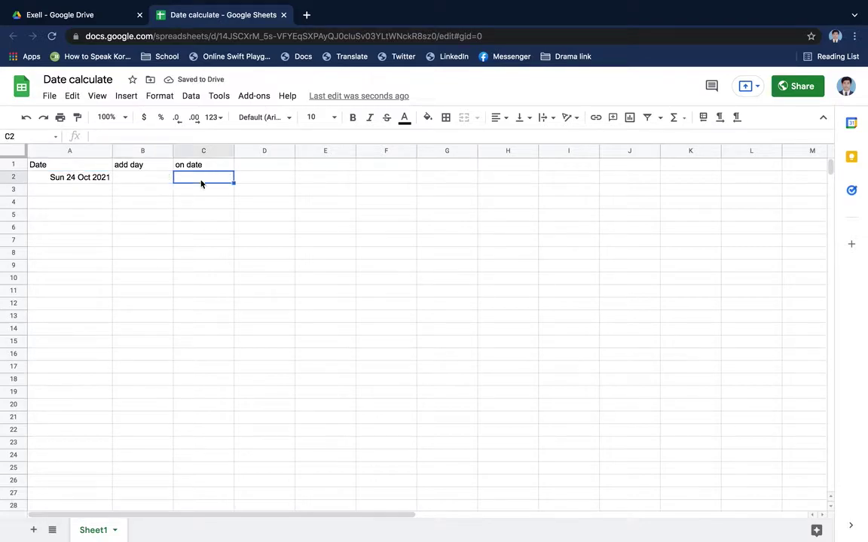
pyautogui.click(201, 151)
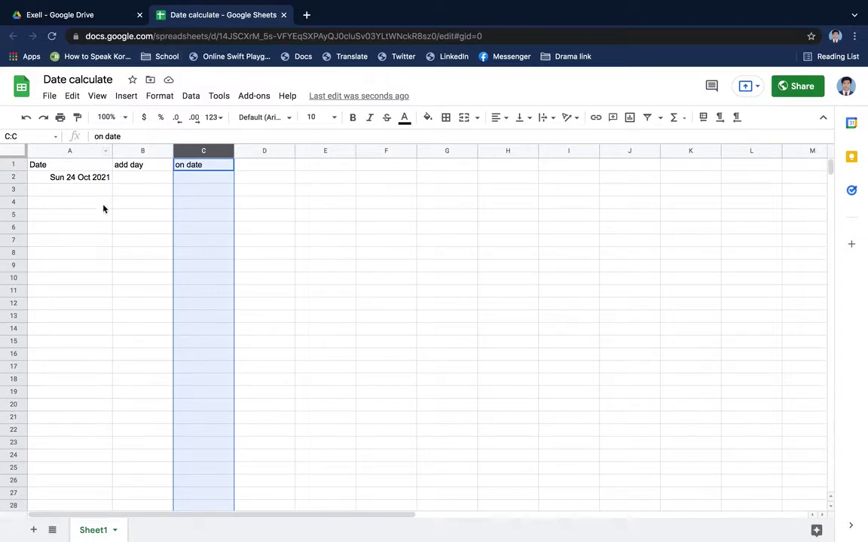
pyautogui.click(160, 99)
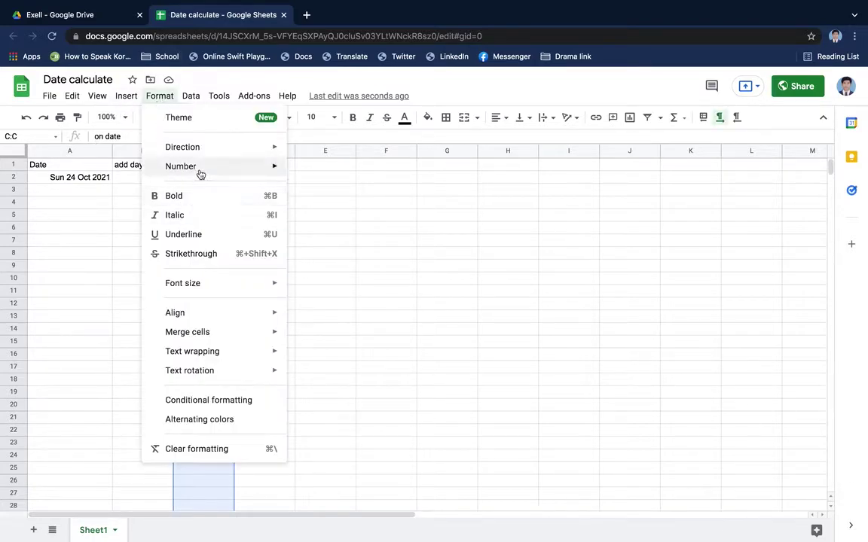
pyautogui.moveTo(201, 174)
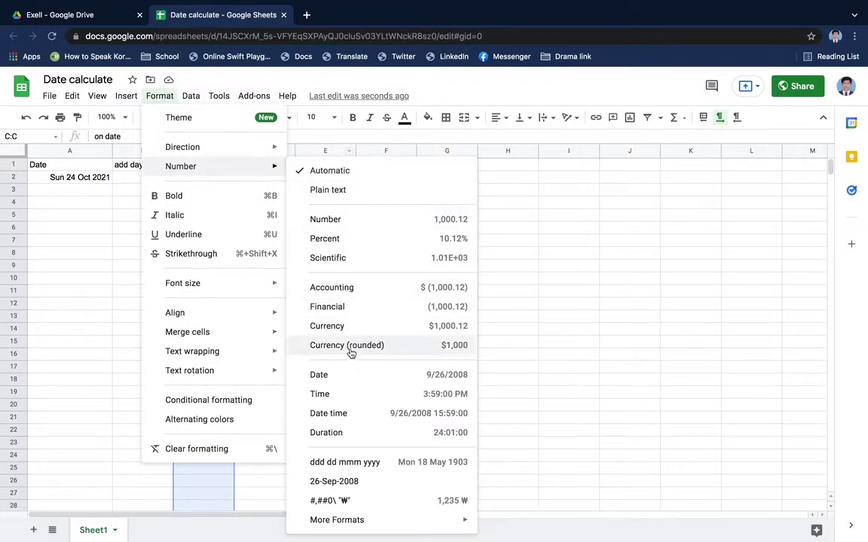
pyautogui.click(353, 464)
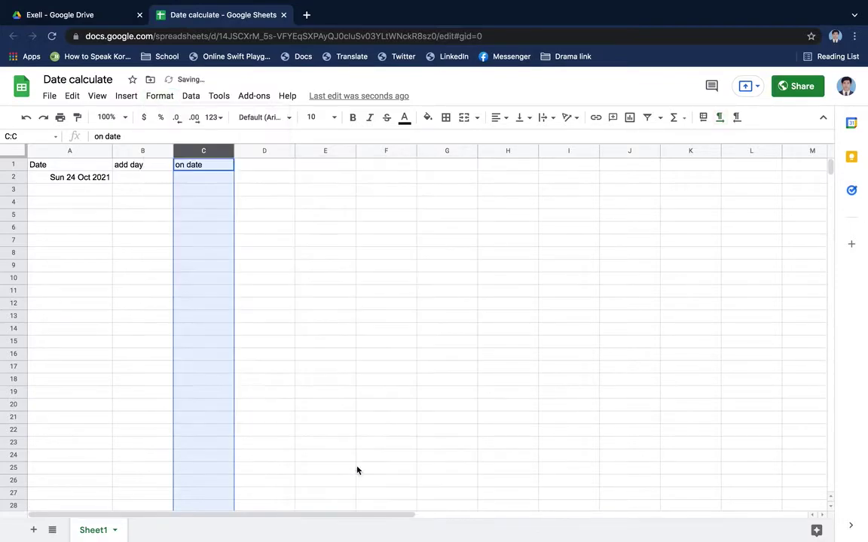
pyautogui.click(316, 243)
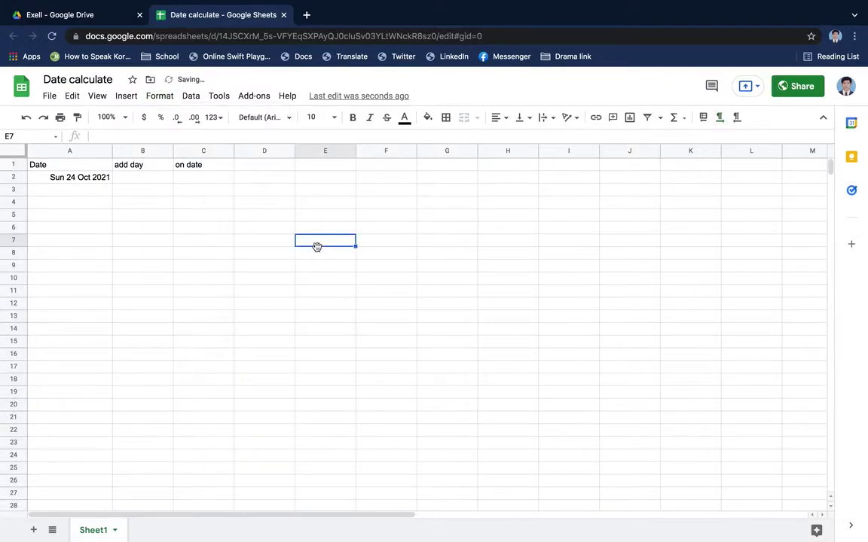
pyautogui.click(146, 179)
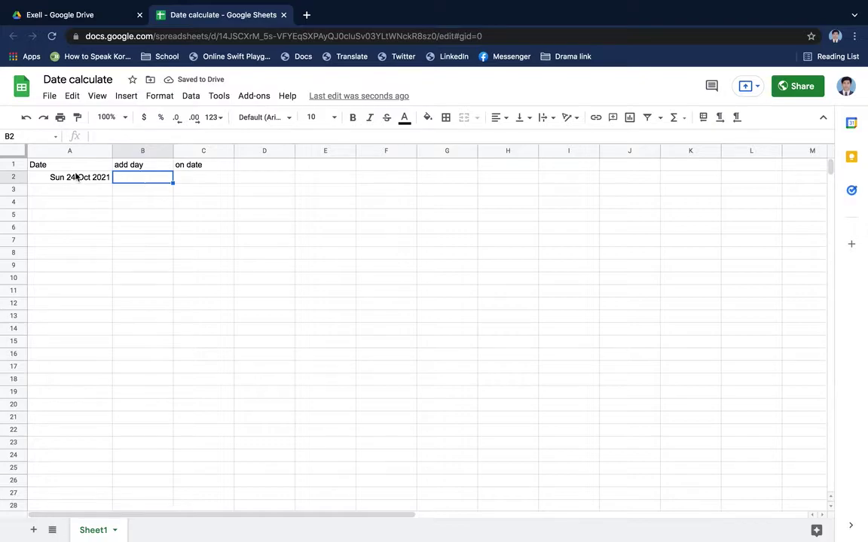
pyautogui.click(77, 176)
pyautogui.click(163, 183)
# - Enter 50 days in B2 and the formula =A2+B2 in C2 to get the date 50 days later
pyautogui.write('50')
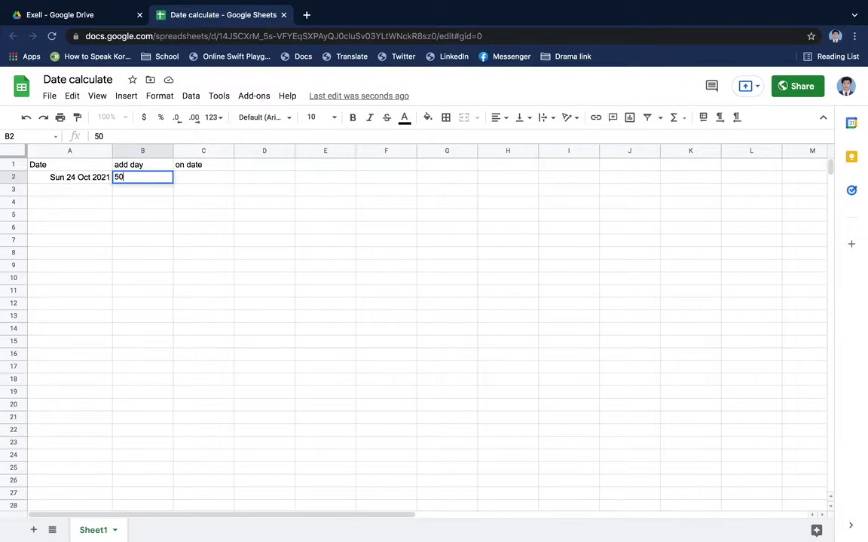
pyautogui.press('Tab')
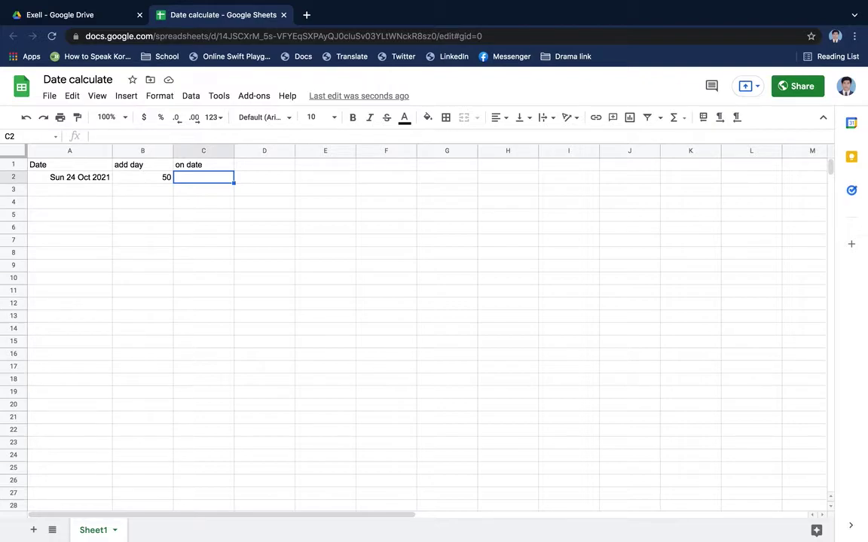
pyautogui.write('=')
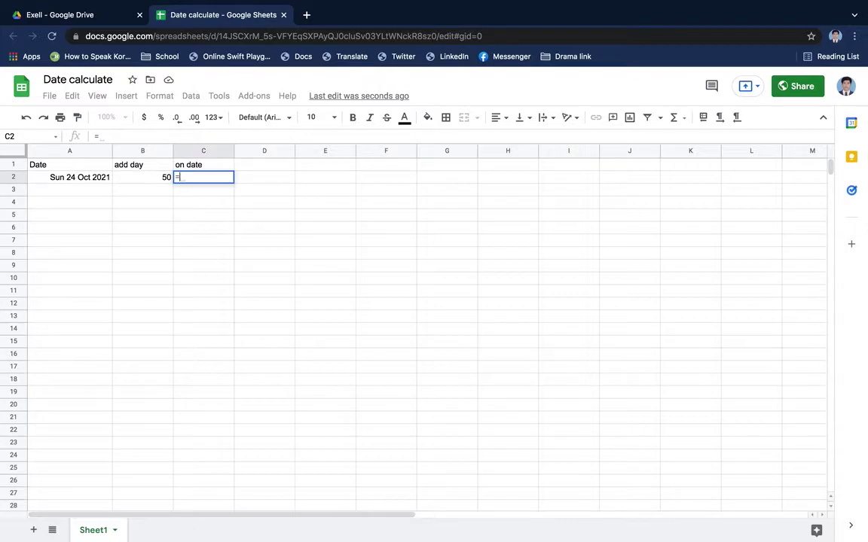
pyautogui.click(95, 180)
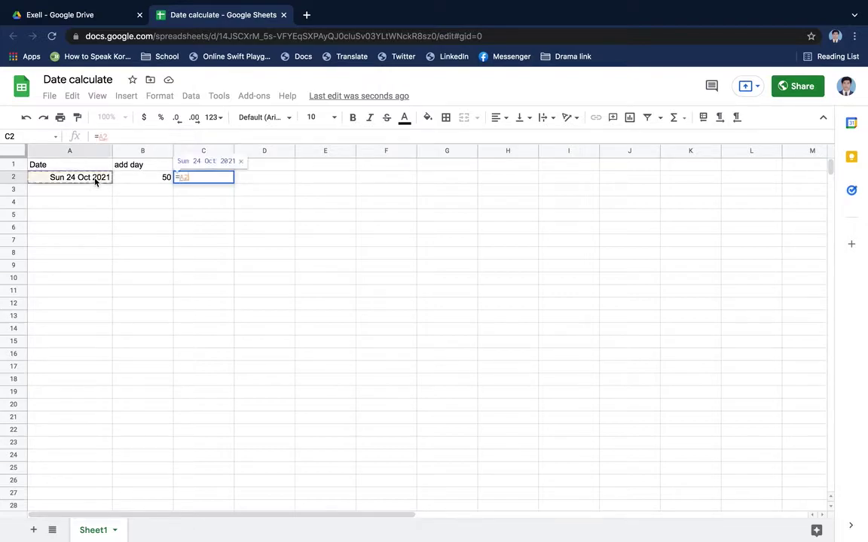
pyautogui.write('+')
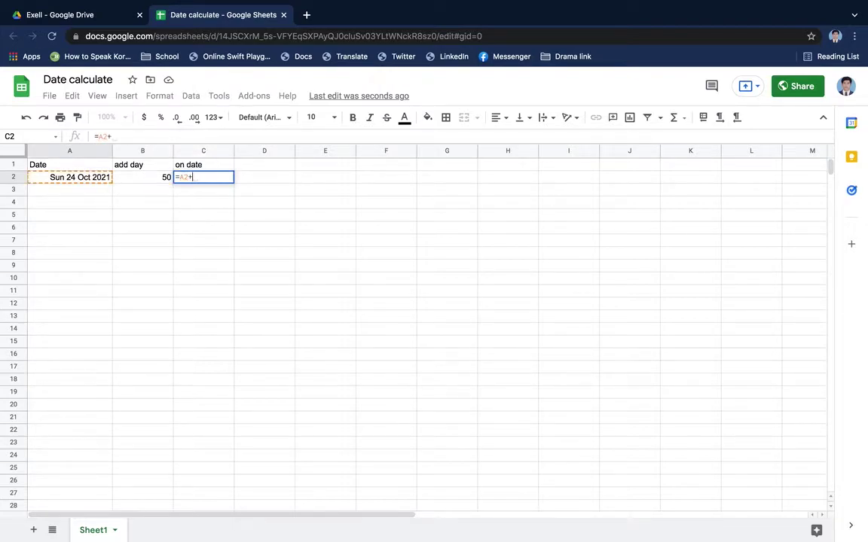
pyautogui.click(160, 179)
pyautogui.press('Return')
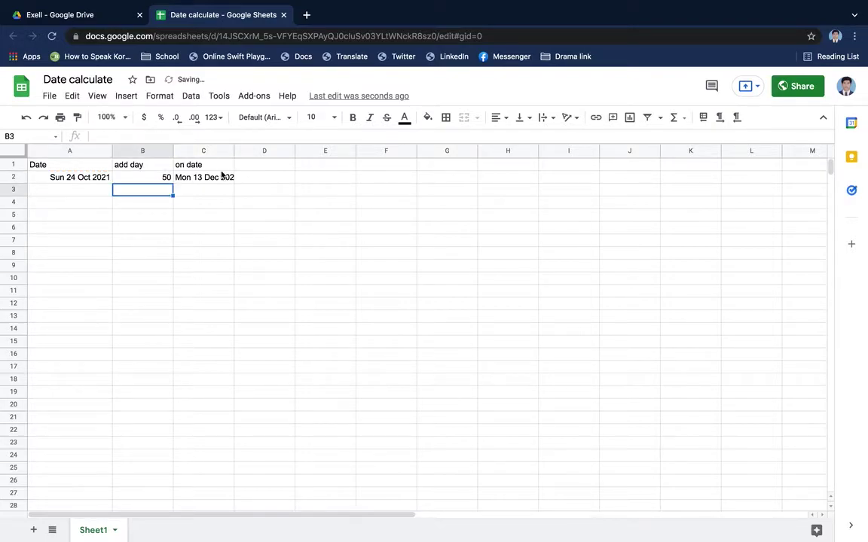
pyautogui.click(207, 177)
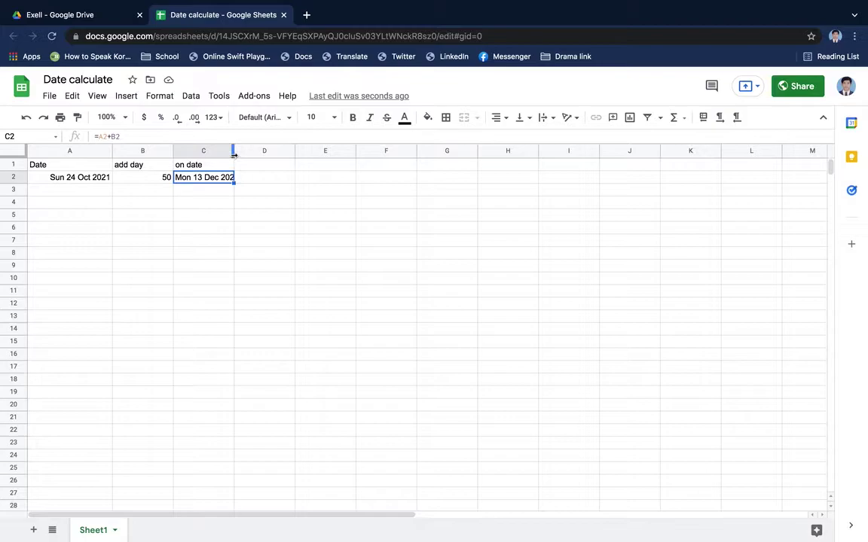
# - Widen column C to show the full date and change the days in B2 to 100
pyautogui.moveTo(234, 154); pyautogui.dragTo(258, 155)
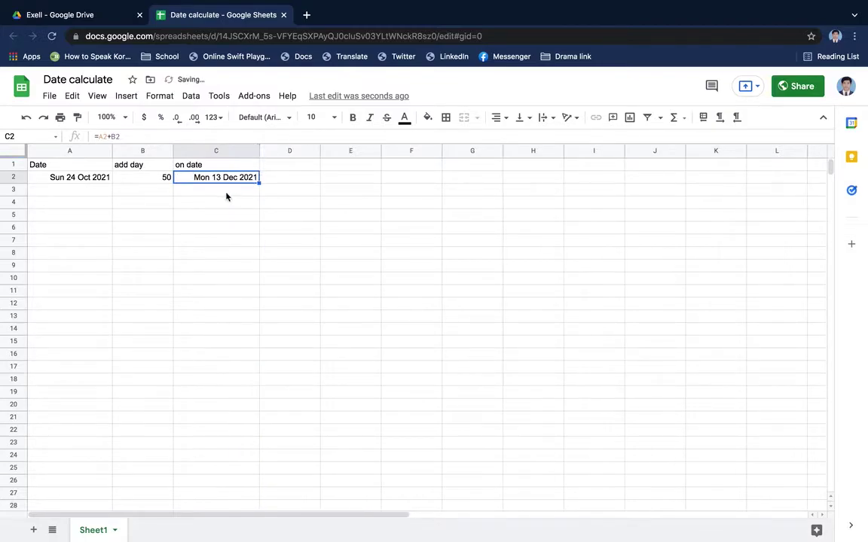
pyautogui.click(293, 193)
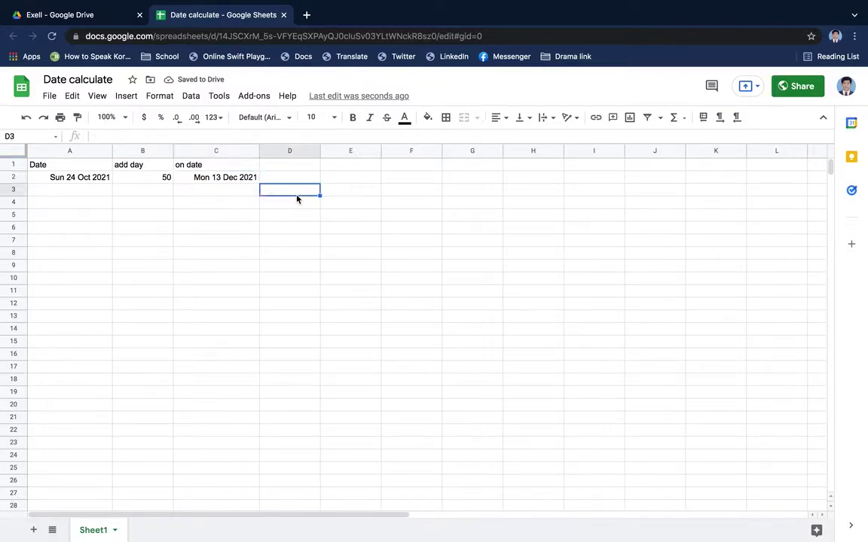
pyautogui.click(161, 185)
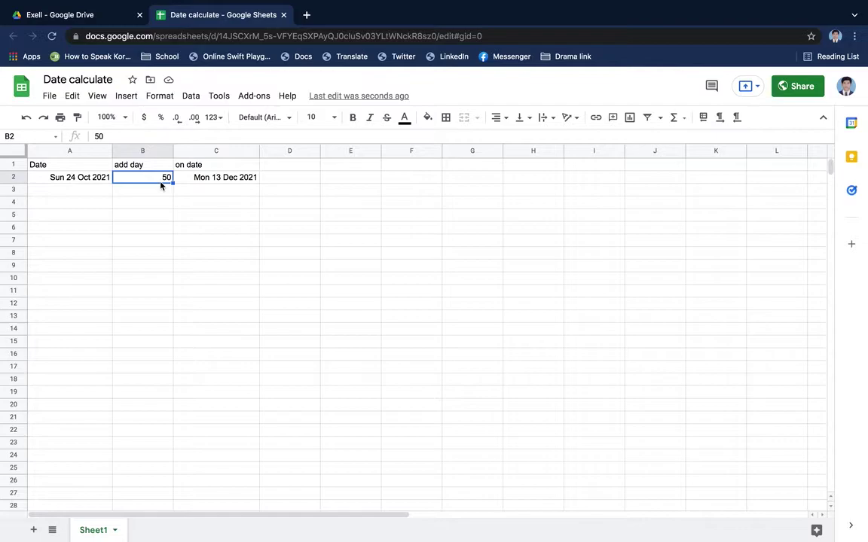
pyautogui.write('100')
pyautogui.press('Return')
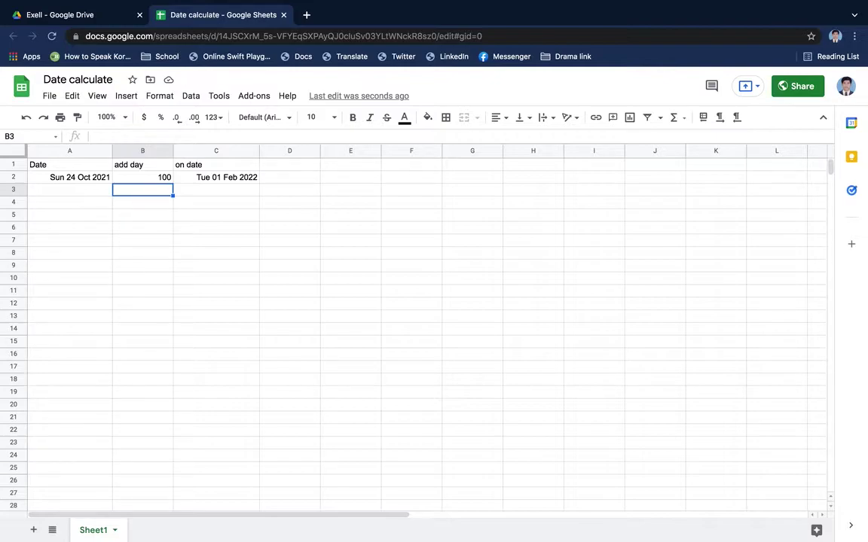
# - Move around B2 and C2 to check the updated result Tue 01 Feb 2022
pyautogui.press('Down')
pyautogui.press('Down')
pyautogui.press('Down')
pyautogui.press('Down')
pyautogui.press('Up')
pyautogui.press('Up')
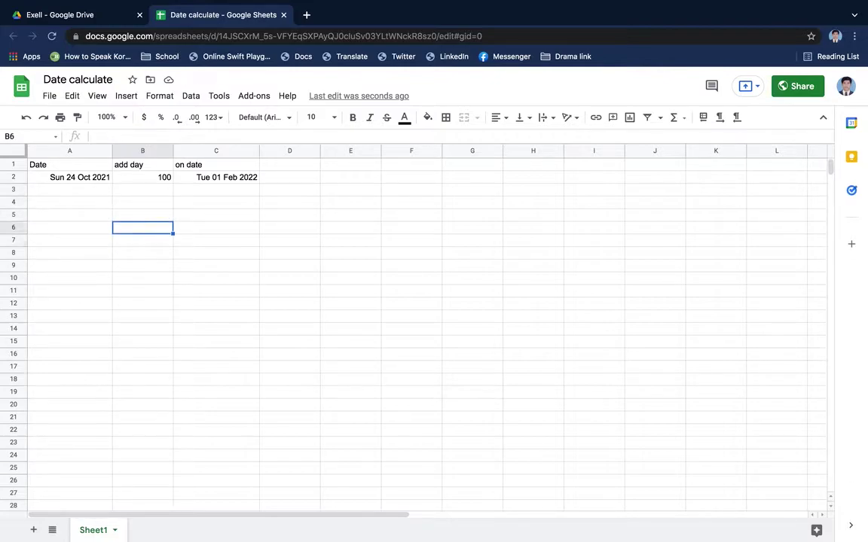
pyautogui.press('Up')
pyautogui.press('Up')
pyautogui.press('Up')
pyautogui.press('Right')
pyautogui.press('Right')
pyautogui.press('Right')
pyautogui.press('Down')
pyautogui.press('Down')
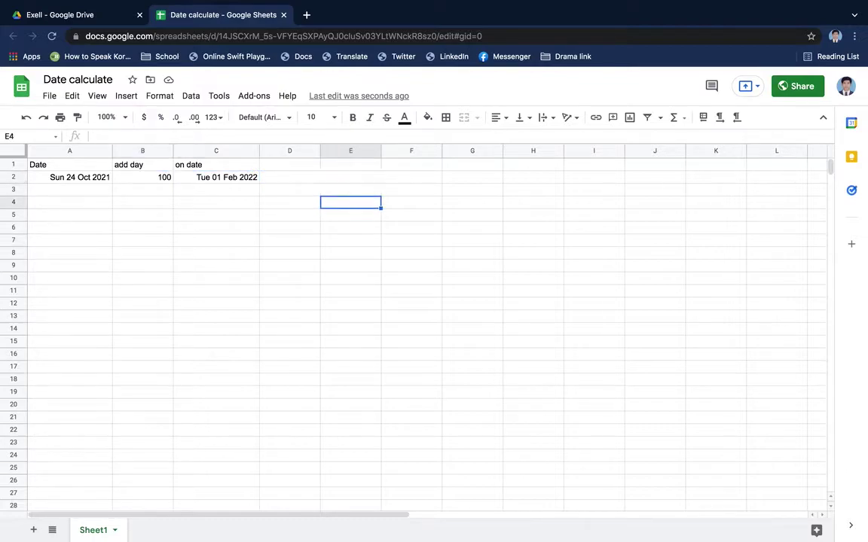
pyautogui.press('Up')
pyautogui.press('Up')
pyautogui.press('Up')
pyautogui.press('Left')
pyautogui.press('Left')
pyautogui.press('Left')
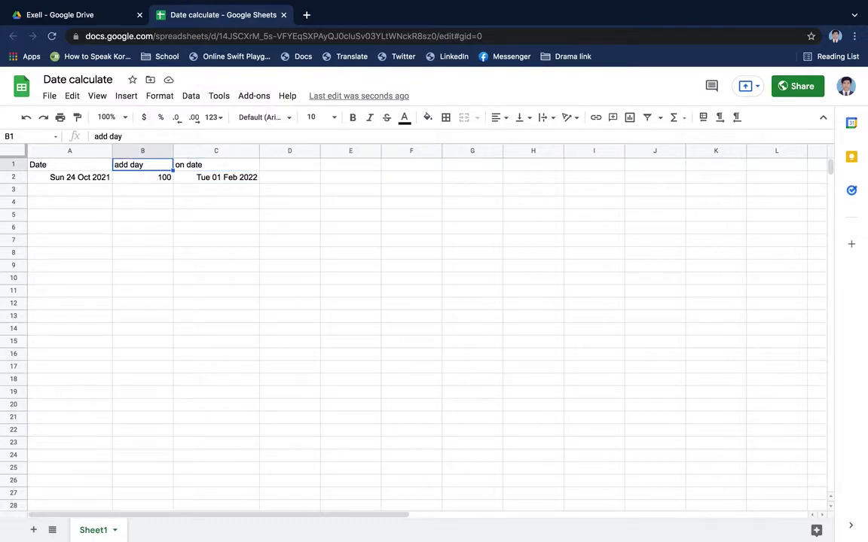
pyautogui.press('Down')
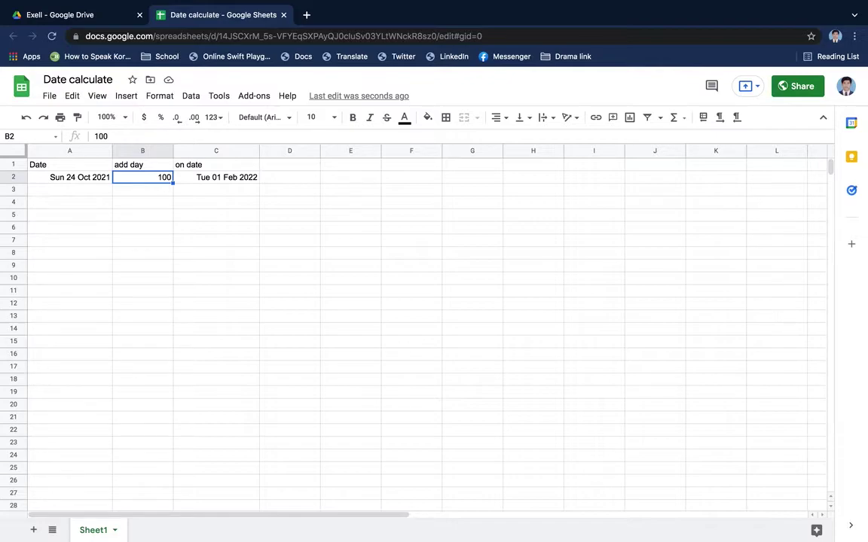
pyautogui.click(247, 181)
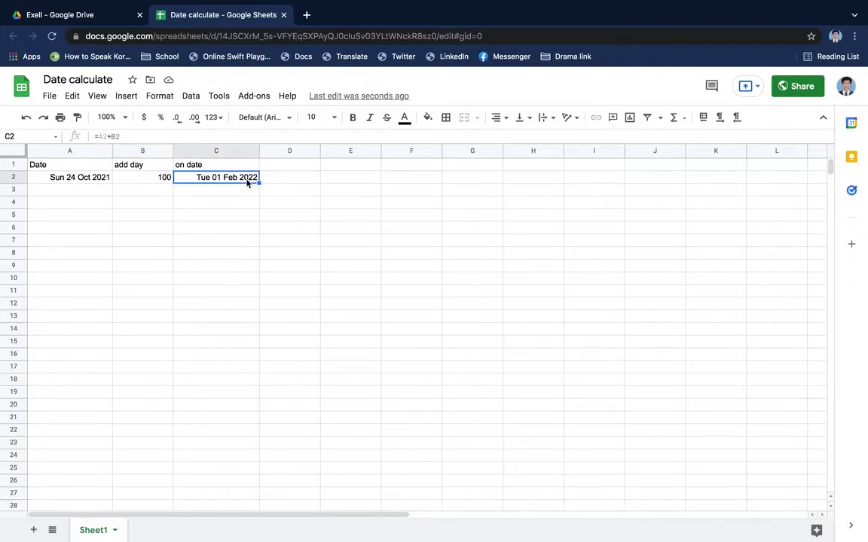
pyautogui.click(195, 243)
pyautogui.click(141, 172)
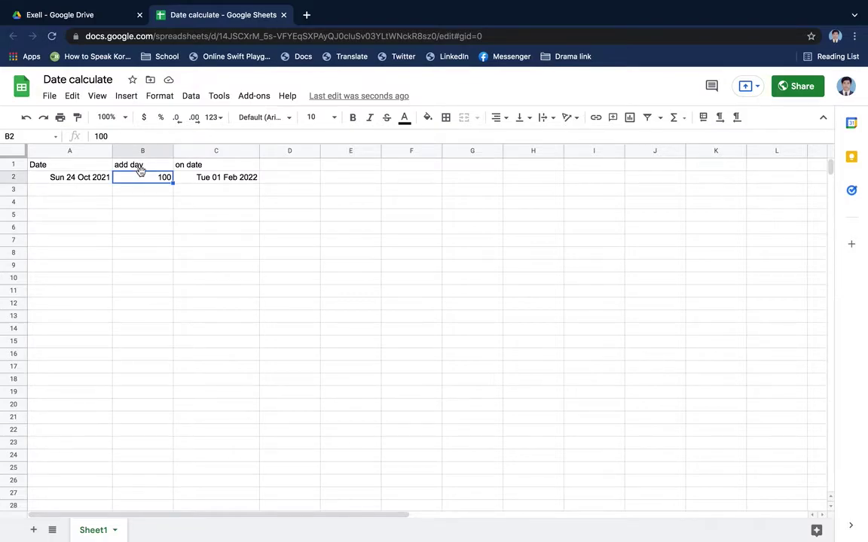
pyautogui.click(92, 194)
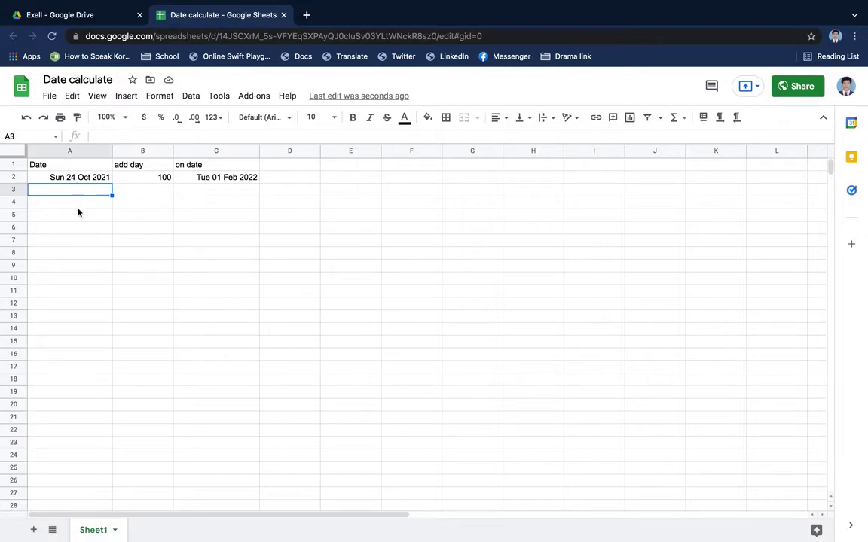
# - Try entering 24/10 and then 10/24 as a date in A3, then undo it
pyautogui.press('Return')
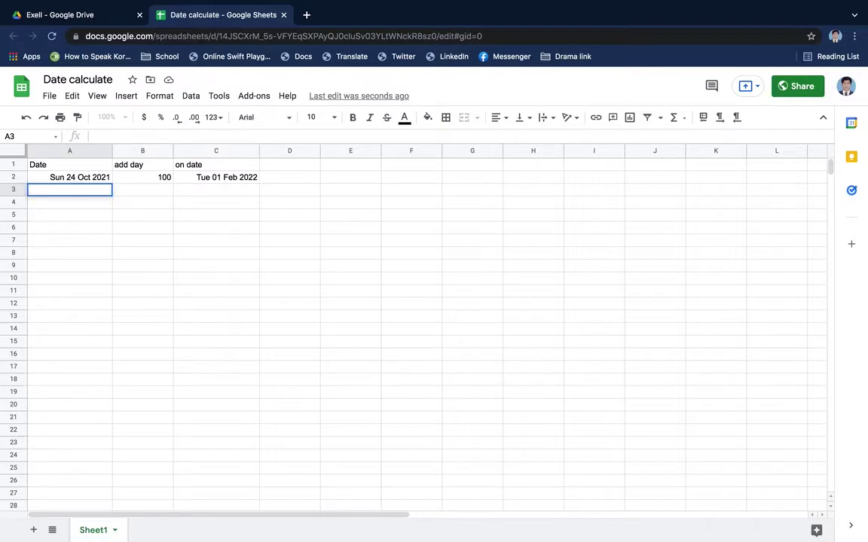
pyautogui.write('2')
pyautogui.write('4/10')
pyautogui.press('Return')
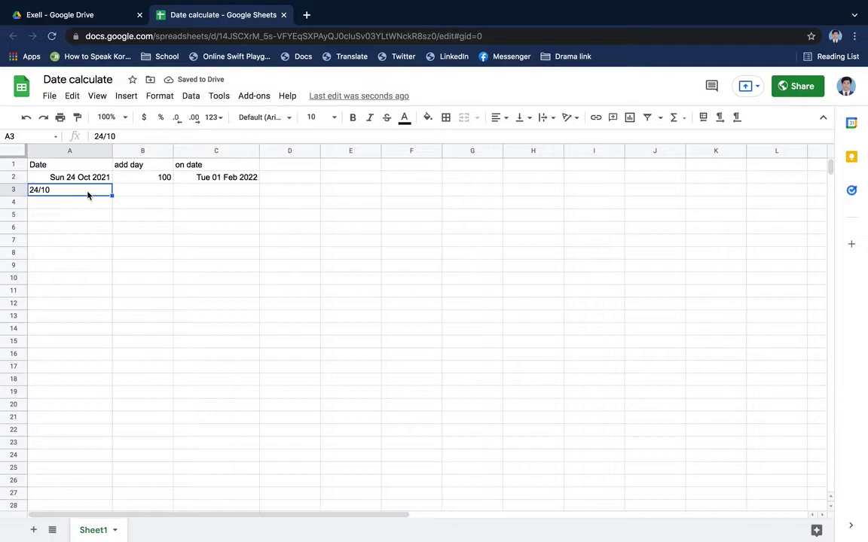
pyautogui.press('Delete')
pyautogui.write('10')
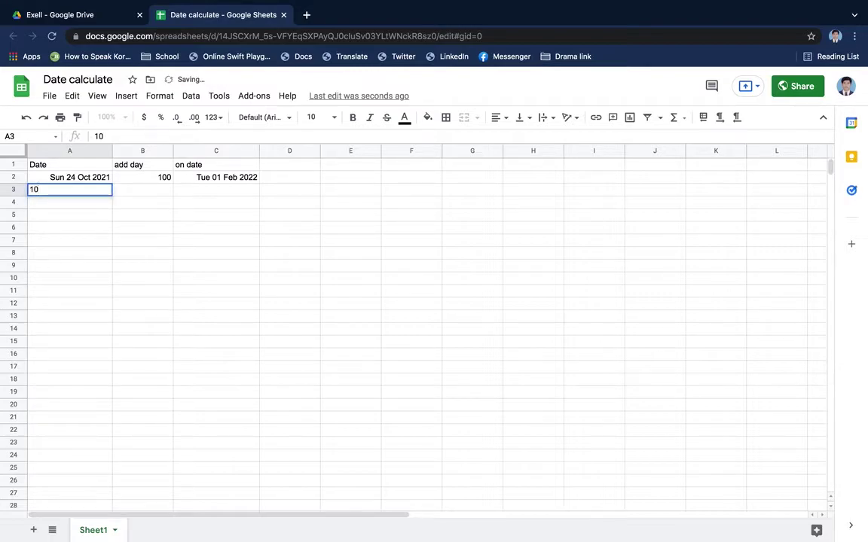
pyautogui.write('/24')
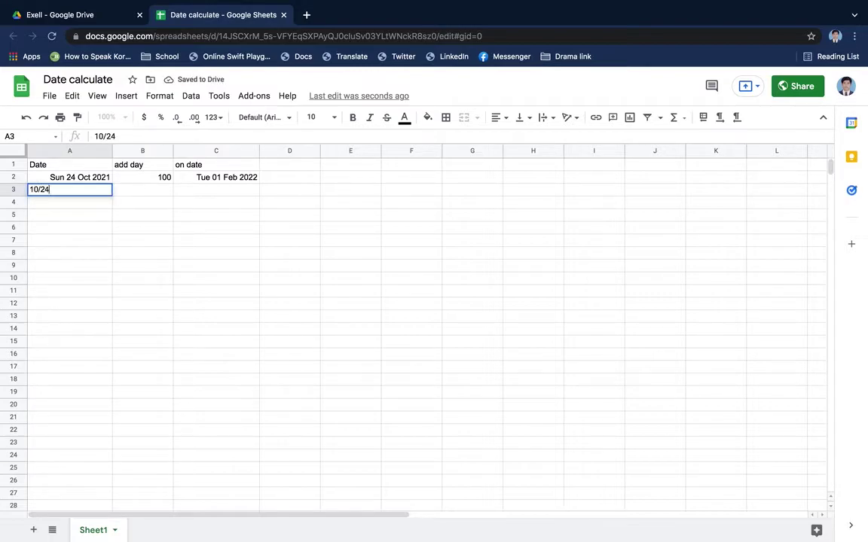
pyautogui.press('Return')
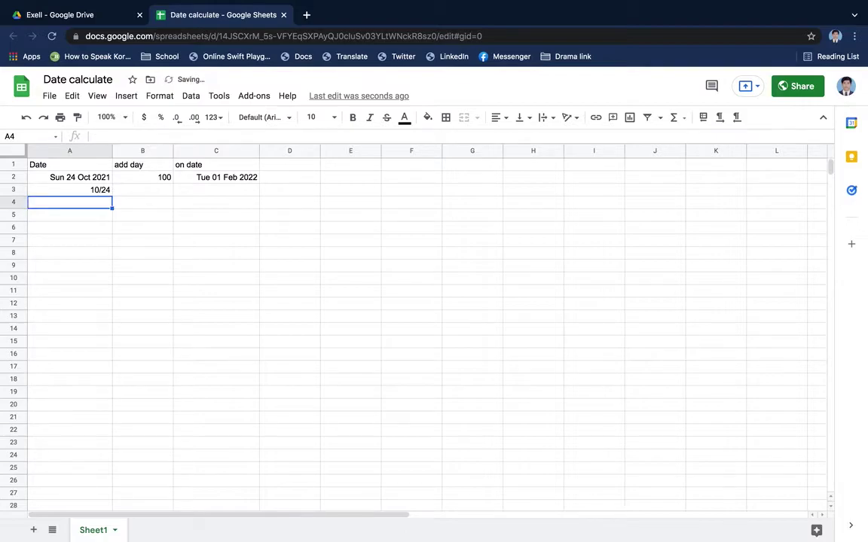
pyautogui.hotkey('ctrl', 'z')
# - Paint A2's date formatting onto cells A3 through A43
pyautogui.click(77, 174)
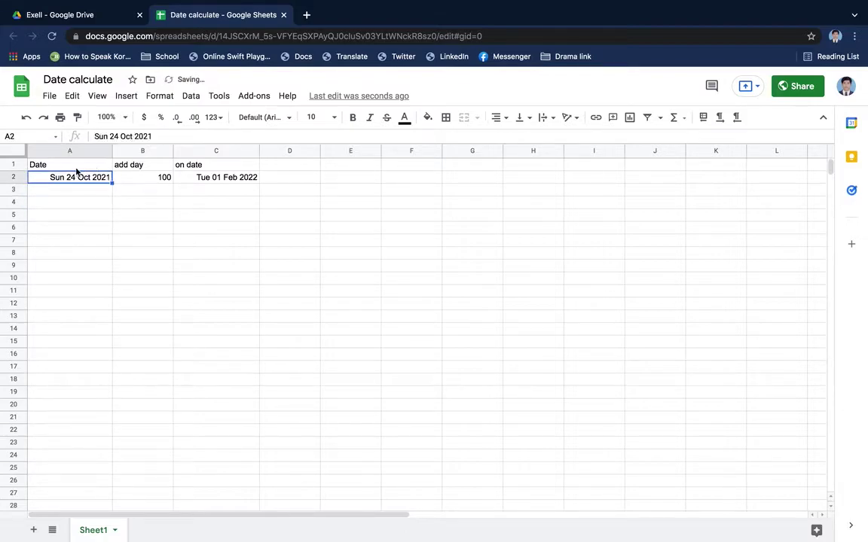
pyautogui.click(77, 116)
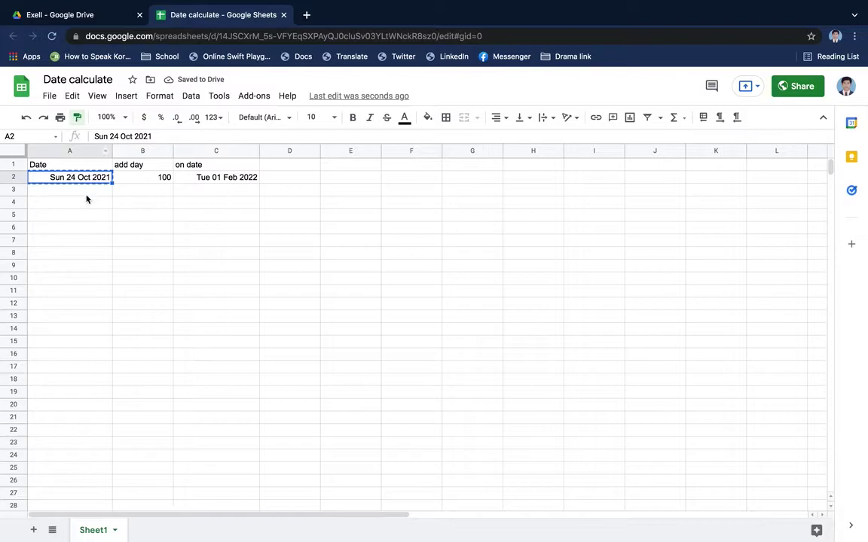
pyautogui.moveTo(87, 191); pyautogui.dragTo(60, 517)
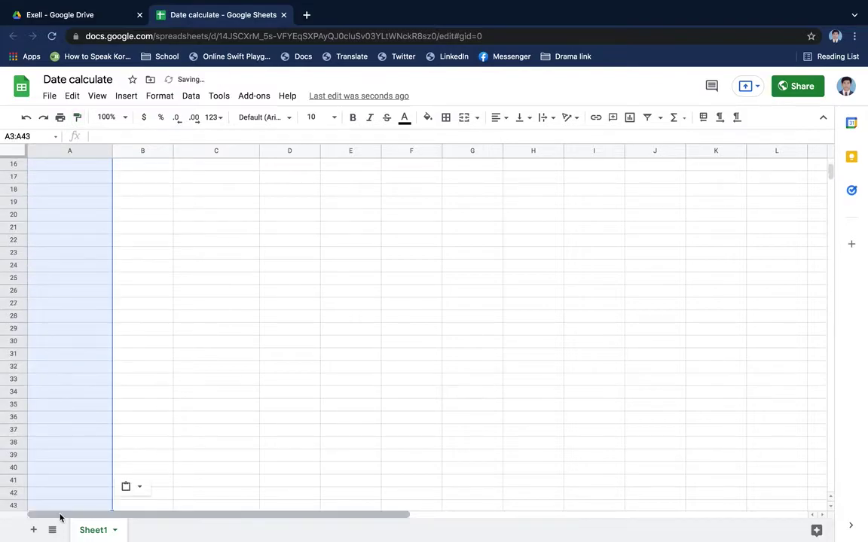
pyautogui.click(188, 345)
pyautogui.scroll(5, 187, 345)
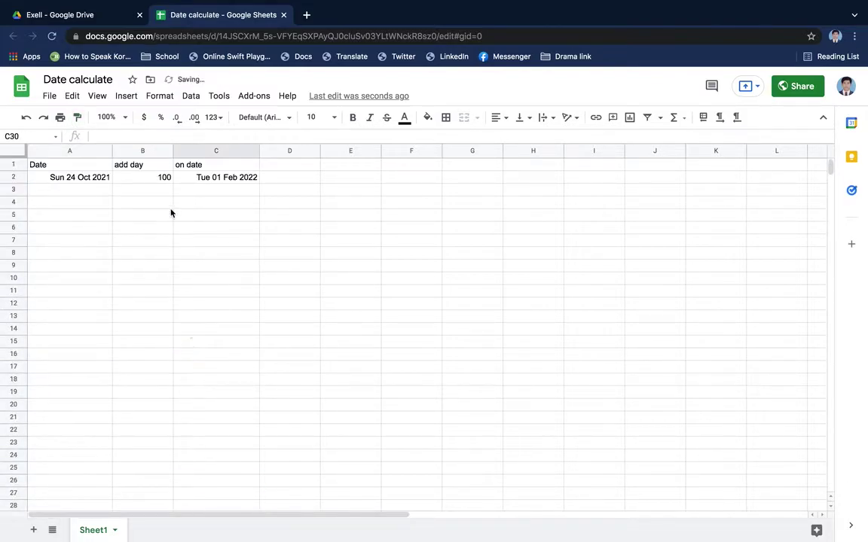
# - Enter 10/24 in A3 so it displays as Sun 24 Oct 2021
pyautogui.click(150, 193)
pyautogui.click(99, 192)
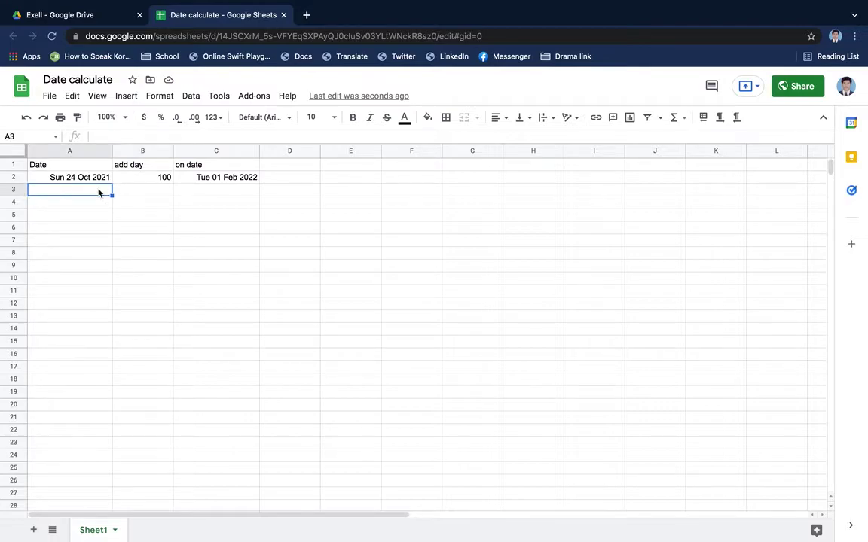
pyautogui.write('10')
pyautogui.press('BackSpace')
pyautogui.press('BackSpace')
pyautogui.write('1')
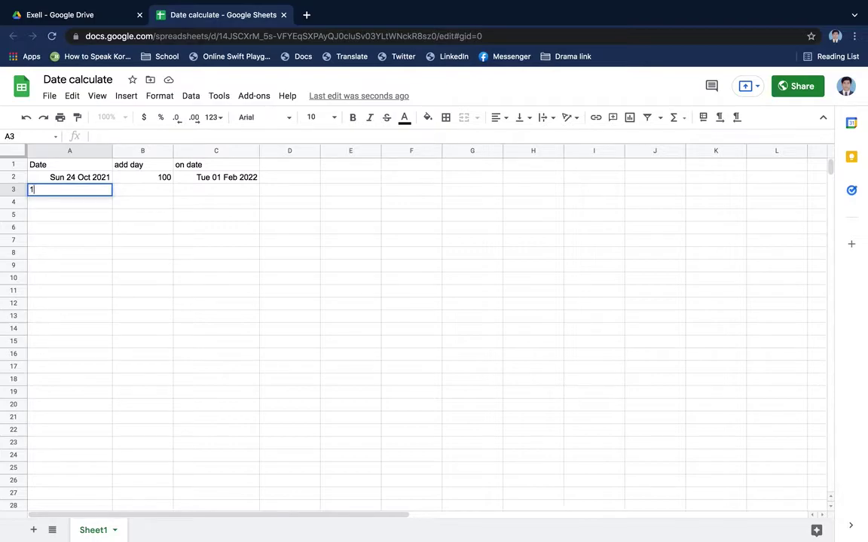
pyautogui.write('0/2')
pyautogui.write('4')
pyautogui.press('Return')
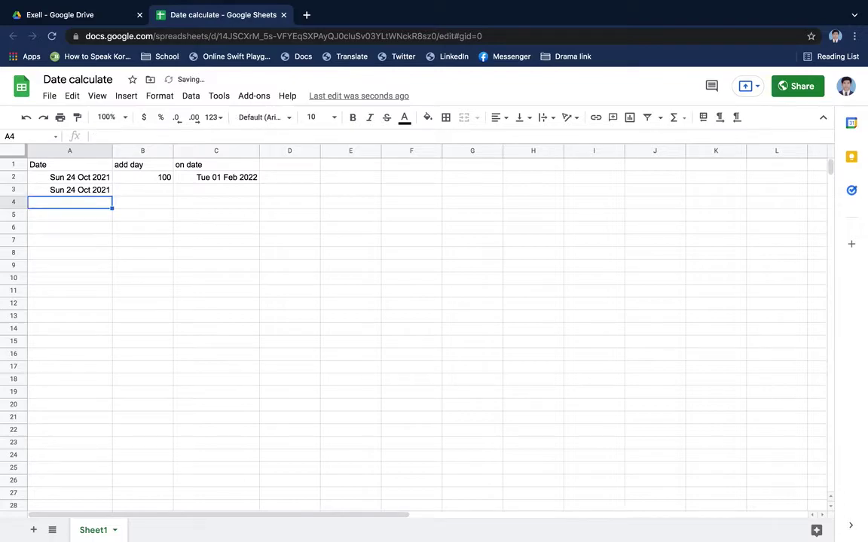
pyautogui.click(155, 190)
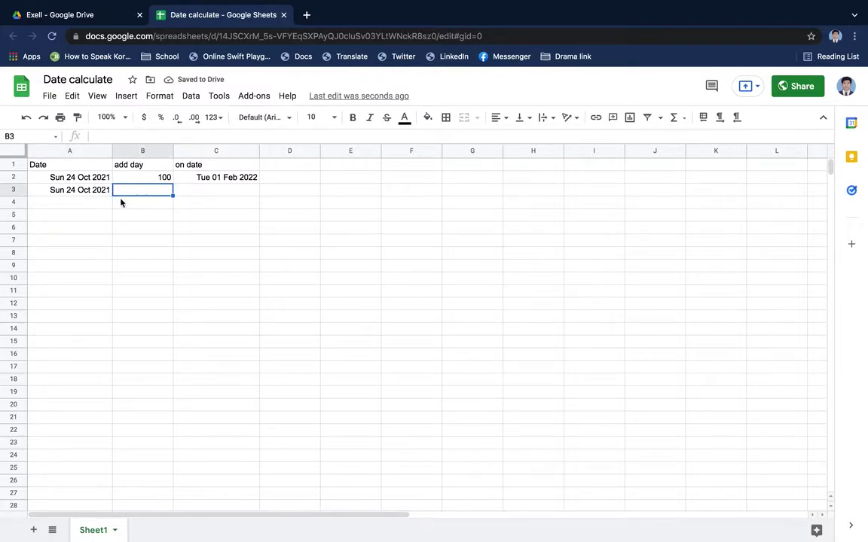
# - Edit the B1 header from 'add day' down to 'add'
pyautogui.click(146, 165)
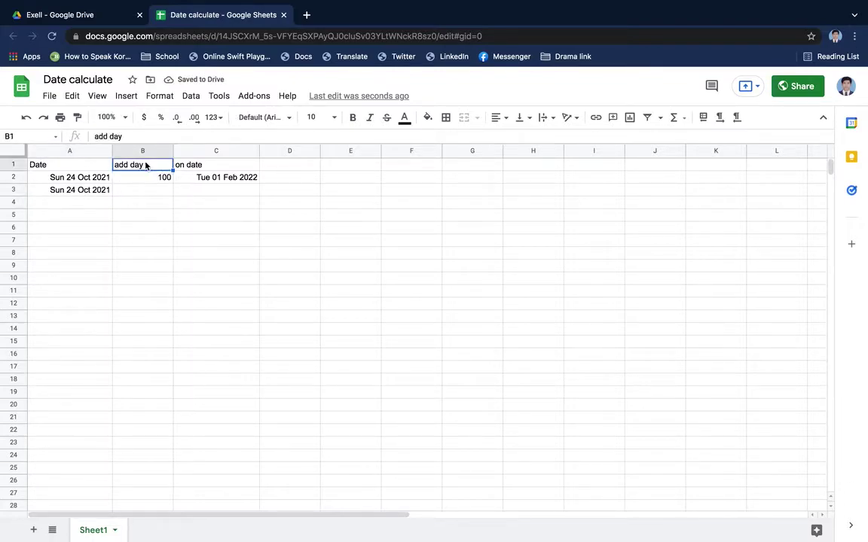
pyautogui.doubleClick(146, 165)
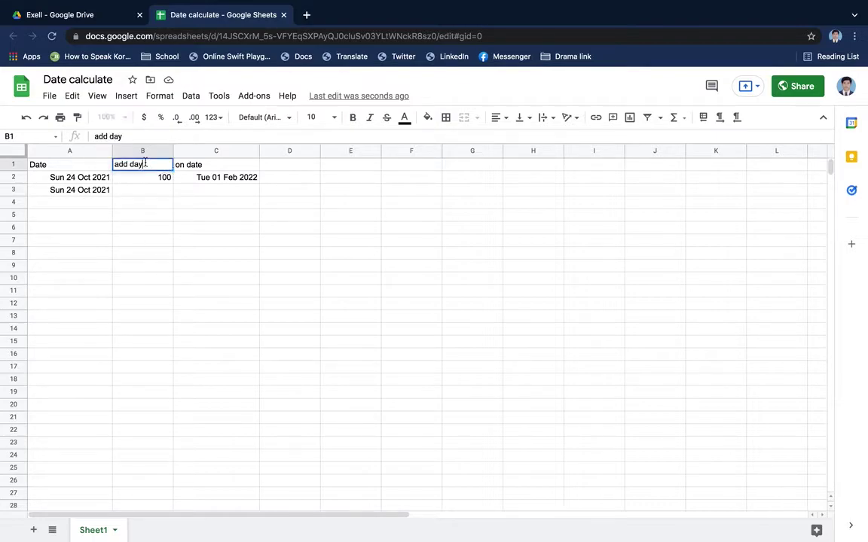
pyautogui.press('BackSpace')
pyautogui.press('BackSpace')
pyautogui.press('BackSpace')
pyautogui.press('BackSpace')
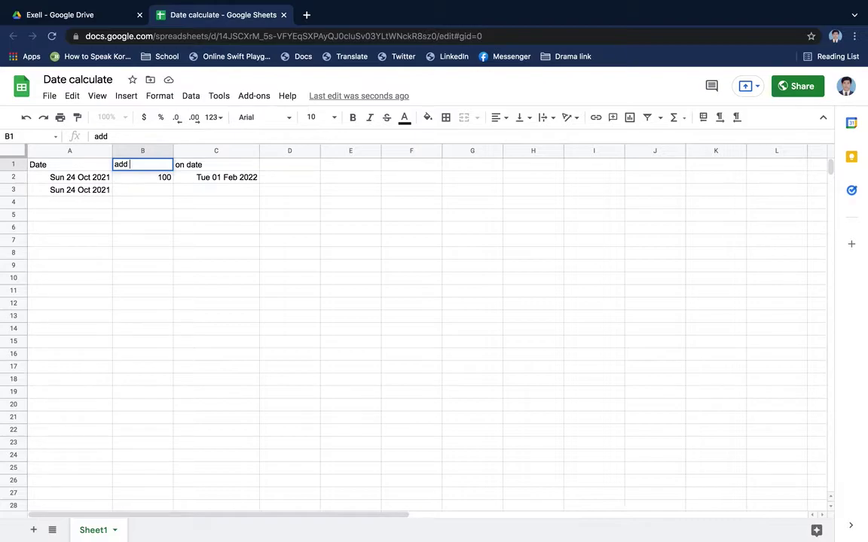
pyautogui.write('d')
pyautogui.write('ay')
pyautogui.click(271, 292)
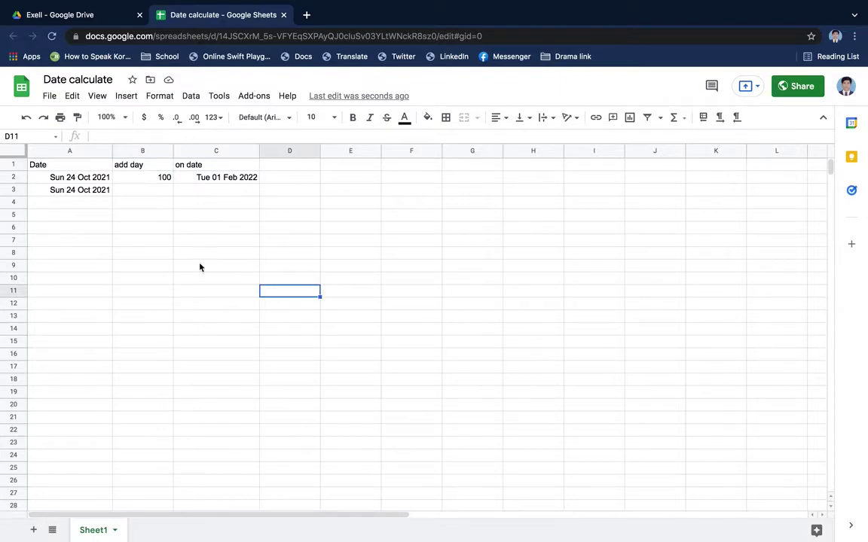
pyautogui.click(150, 195)
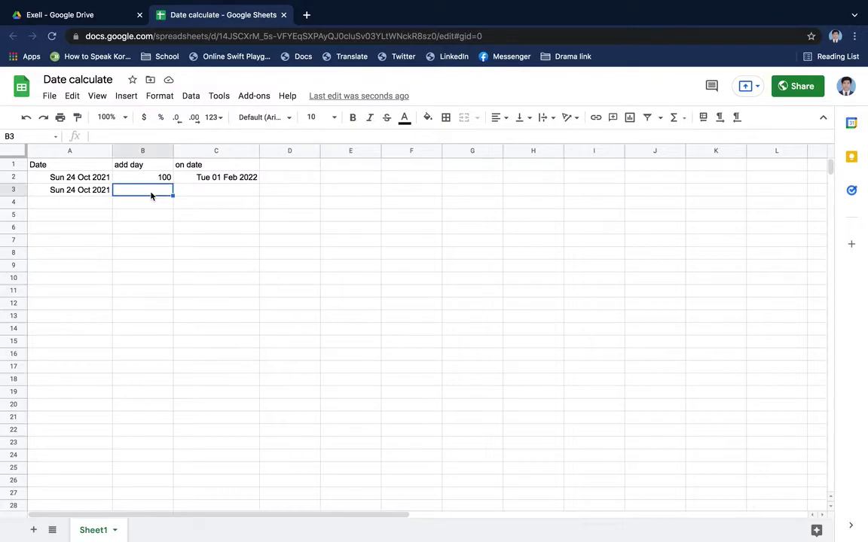
pyautogui.doubleClick(159, 166)
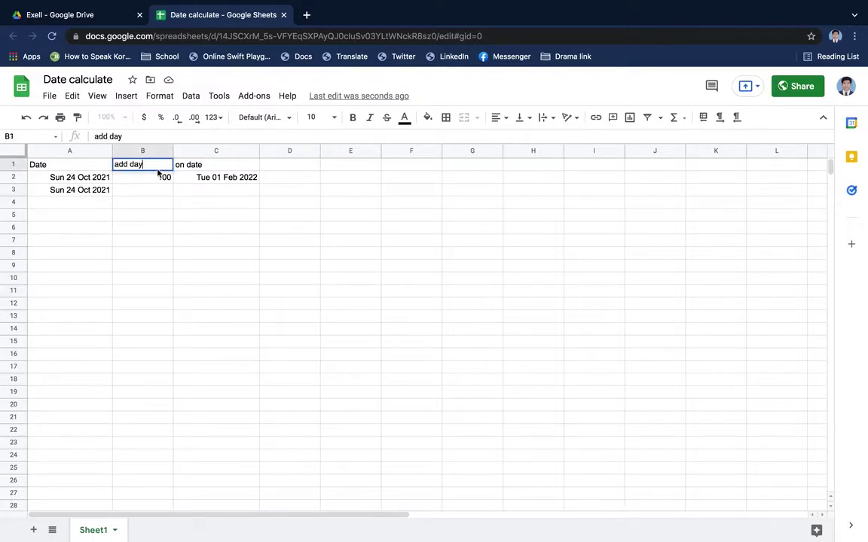
pyautogui.press('BackSpace')
pyautogui.press('BackSpace')
pyautogui.press('BackSpace')
pyautogui.press('BackSpace')
pyautogui.click(141, 192)
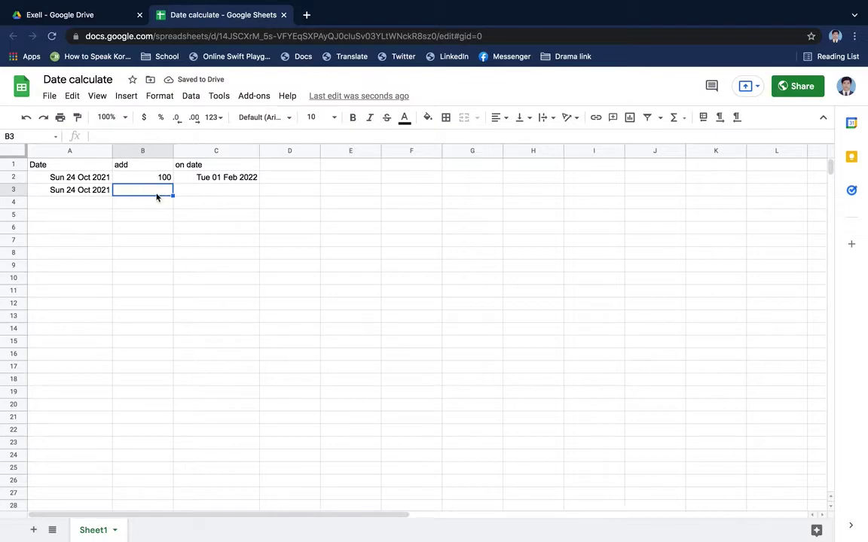
pyautogui.click(203, 278)
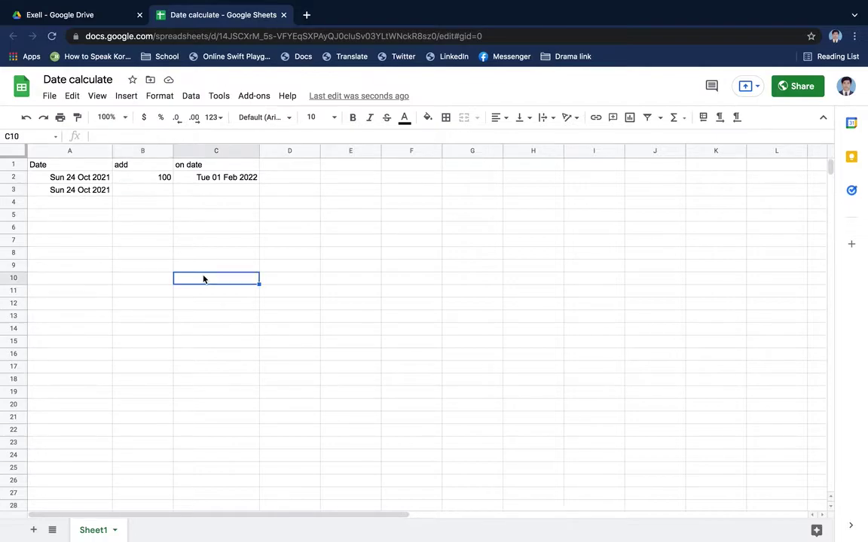
# - Enter 8 in B3 as the amount to add
pyautogui.click(132, 193)
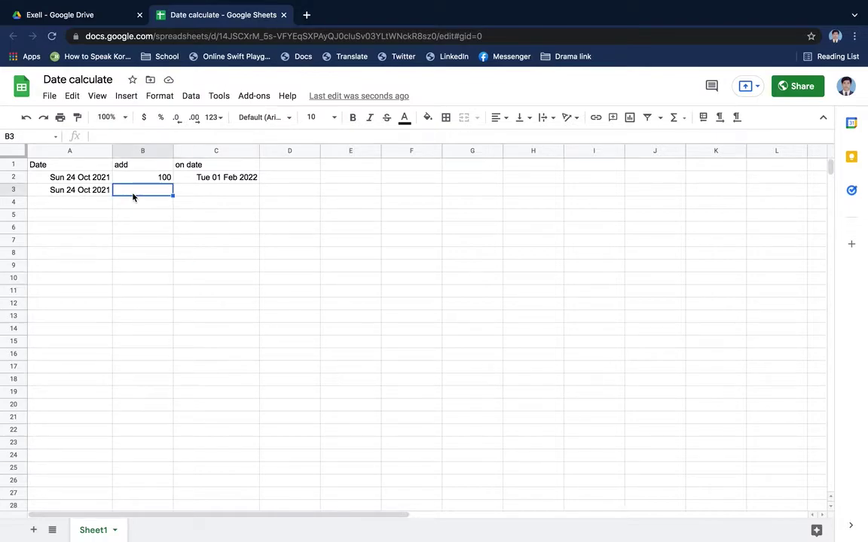
pyautogui.write('8')
pyautogui.press('Tab')
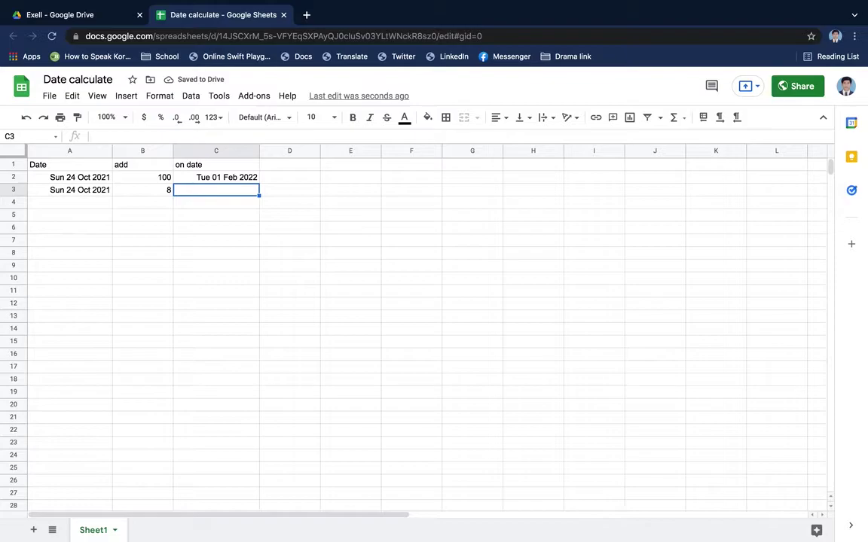
# - Enter =EDATE(A3,B3) in C3 to add 8 months, giving Fri 24 Jun 2022
pyautogui.write('=')
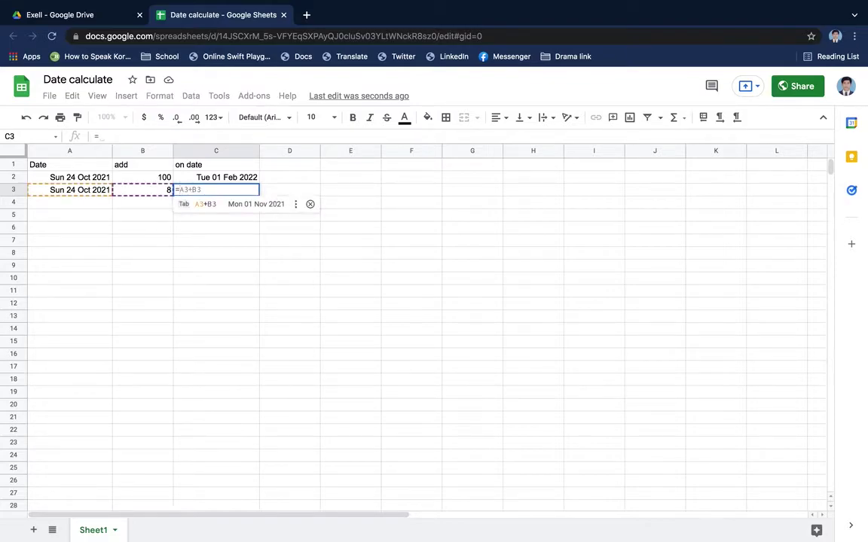
pyautogui.write('EDA')
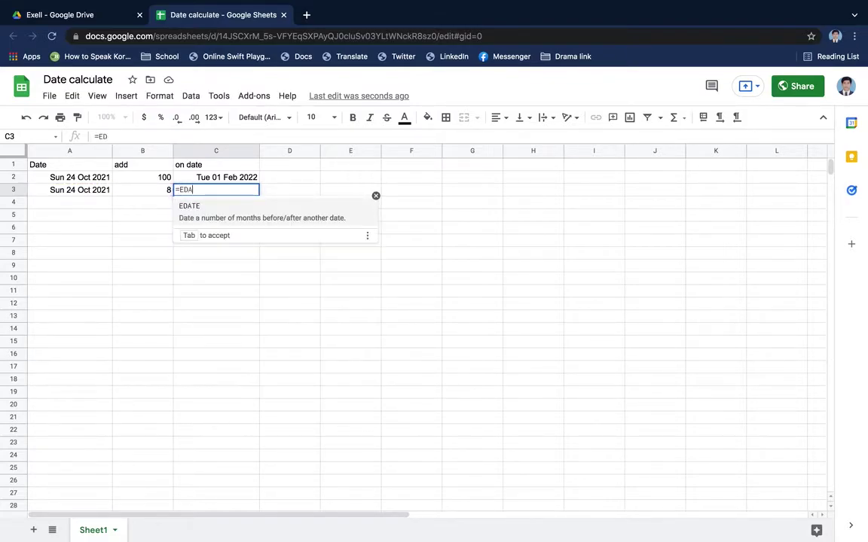
pyautogui.write('TE(')
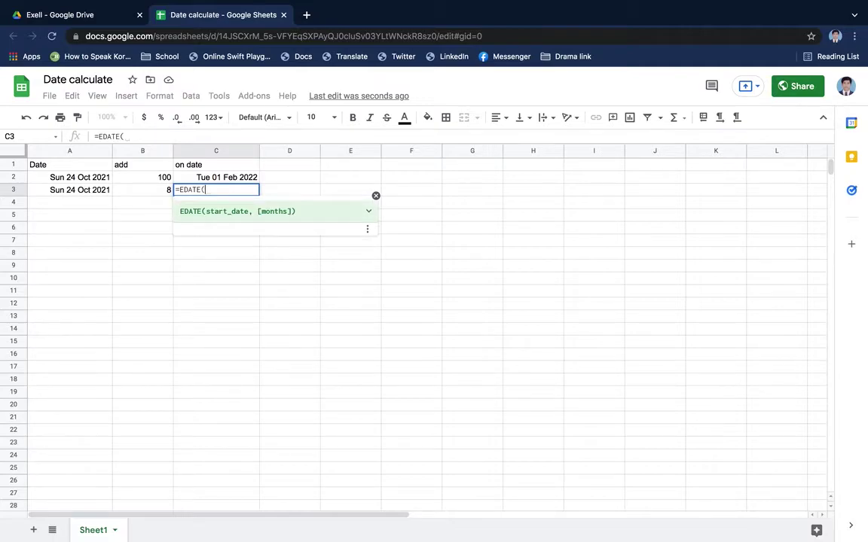
pyautogui.click(80, 193)
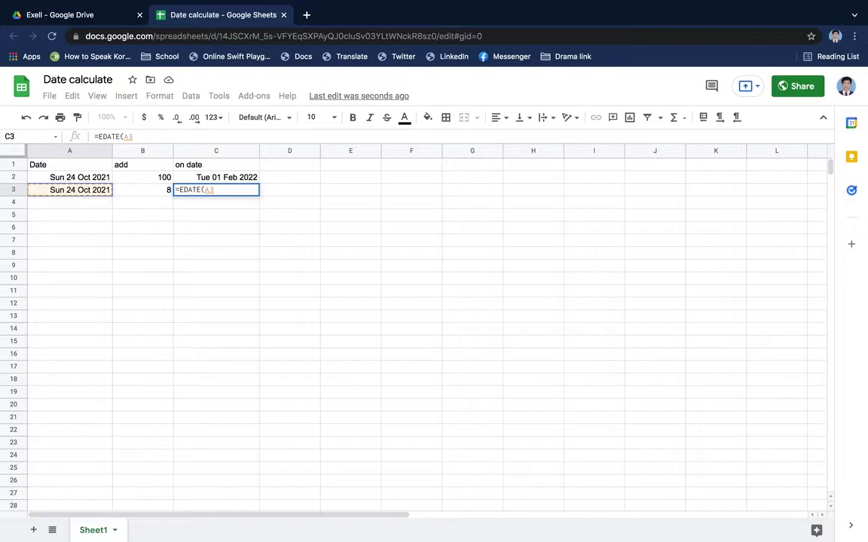
pyautogui.write(',')
pyautogui.click(147, 190)
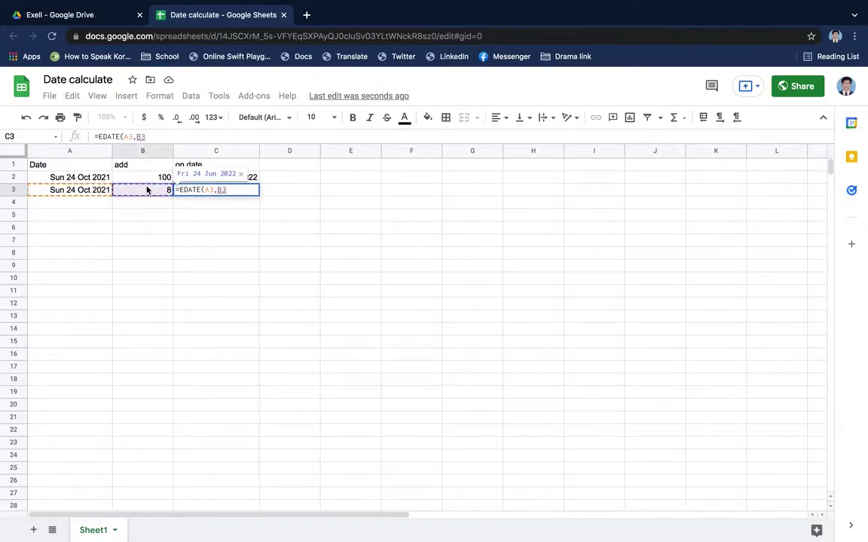
pyautogui.write(')')
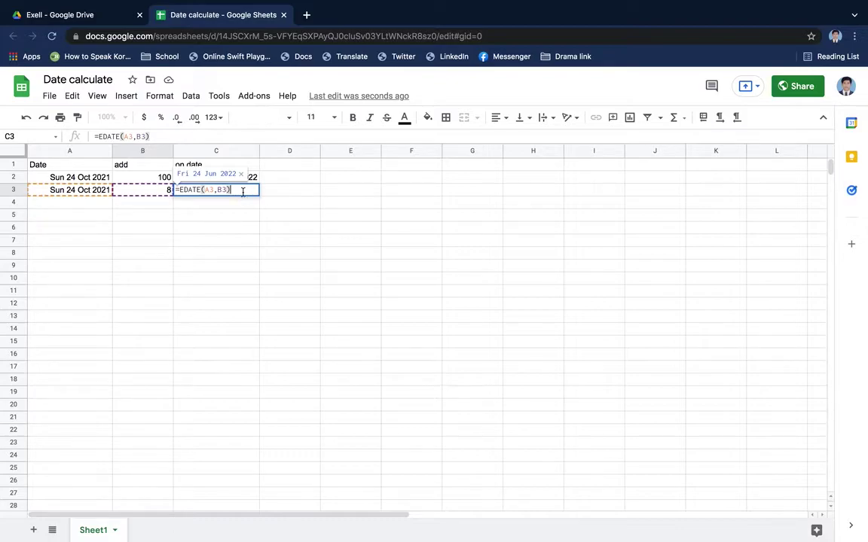
pyautogui.press('BackSpace')
pyautogui.press('BackSpace')
pyautogui.press('BackSpace')
pyautogui.press('BackSpace')
pyautogui.press('BackSpace')
pyautogui.press('BackSpace')
pyautogui.press('BackSpace')
pyautogui.press('BackSpace')
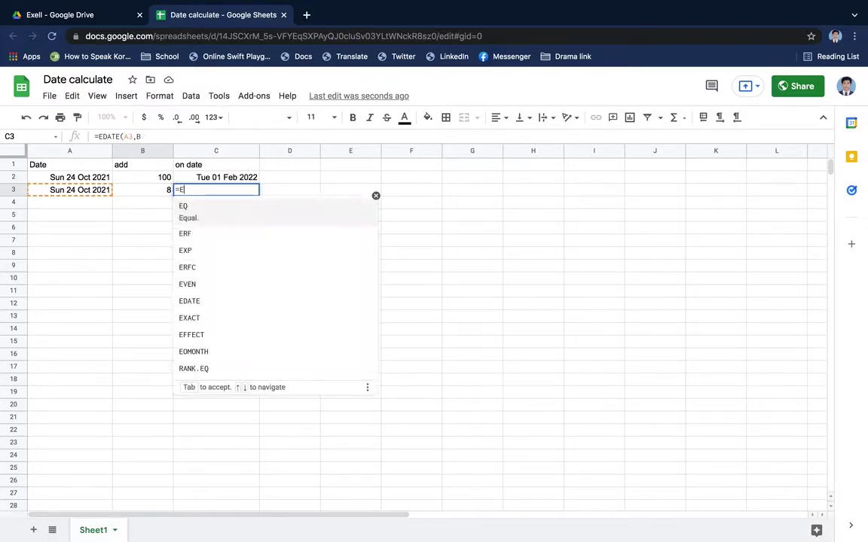
pyautogui.press('BackSpace')
pyautogui.write('ED')
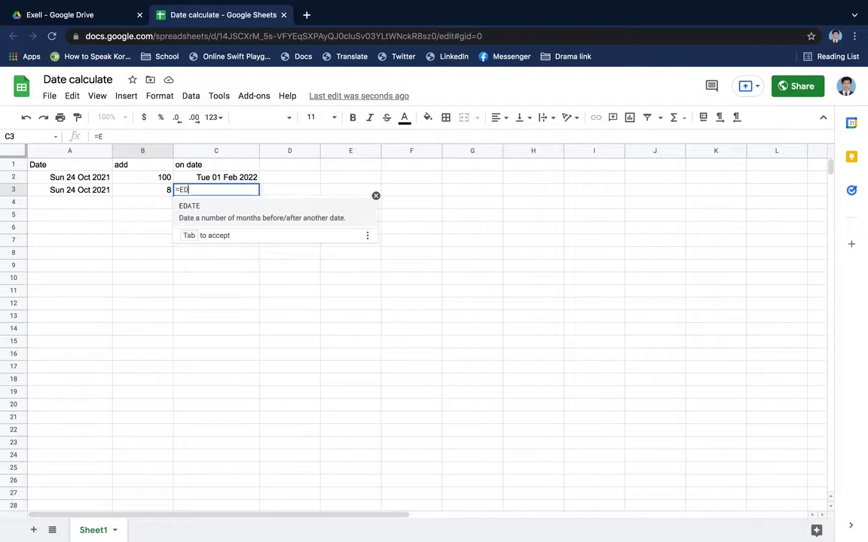
pyautogui.write('ATE(')
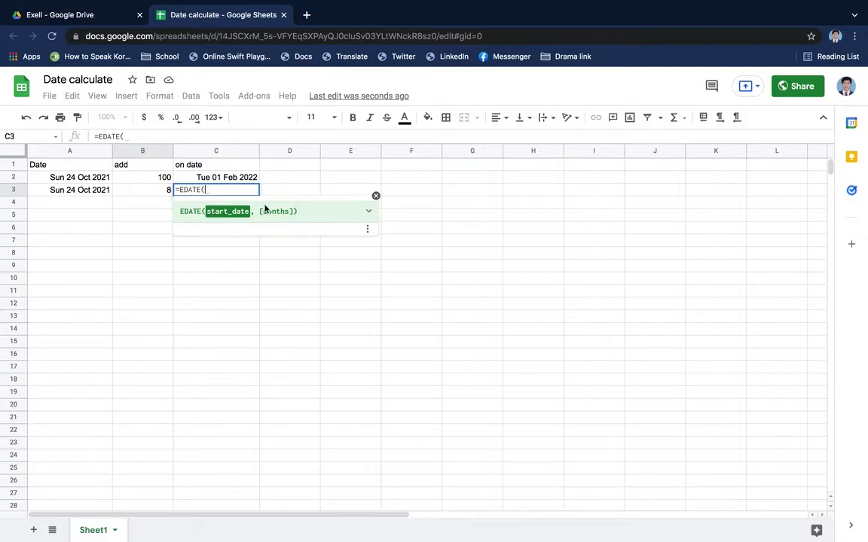
pyautogui.click(73, 193)
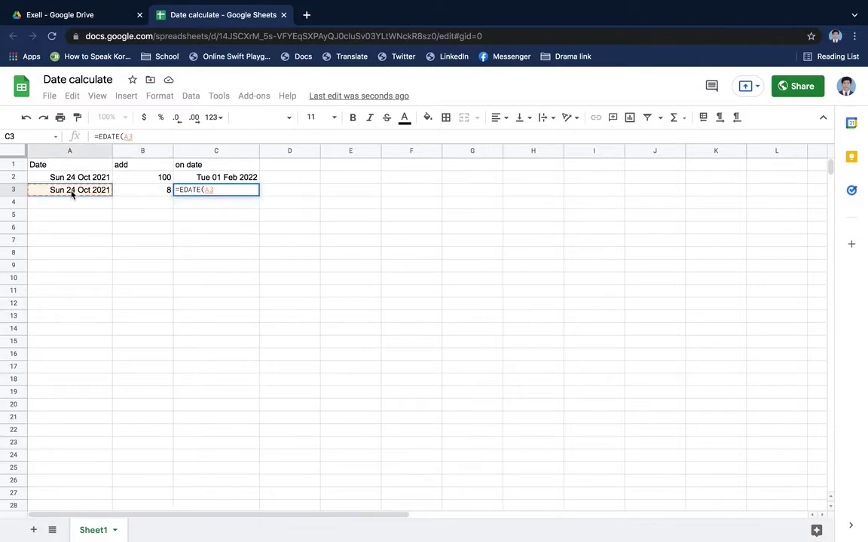
pyautogui.write(',')
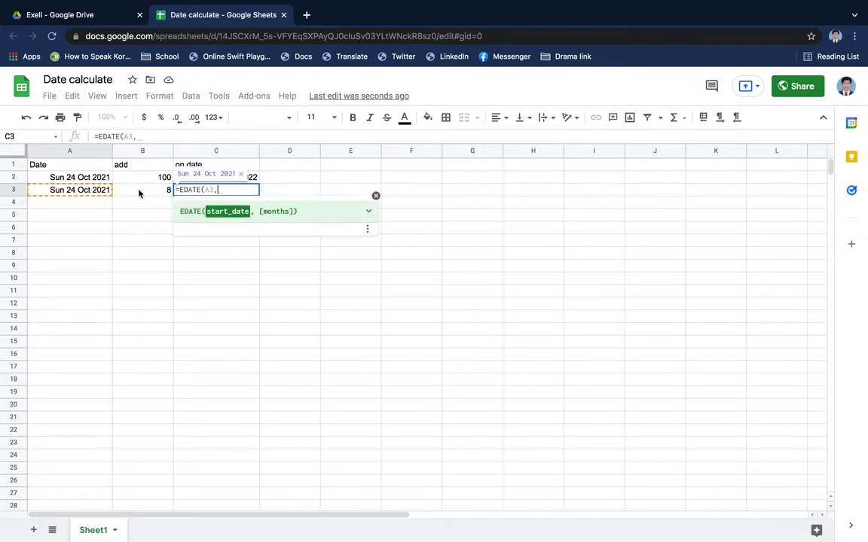
pyautogui.click(139, 193)
pyautogui.write(')')
pyautogui.press('Return')
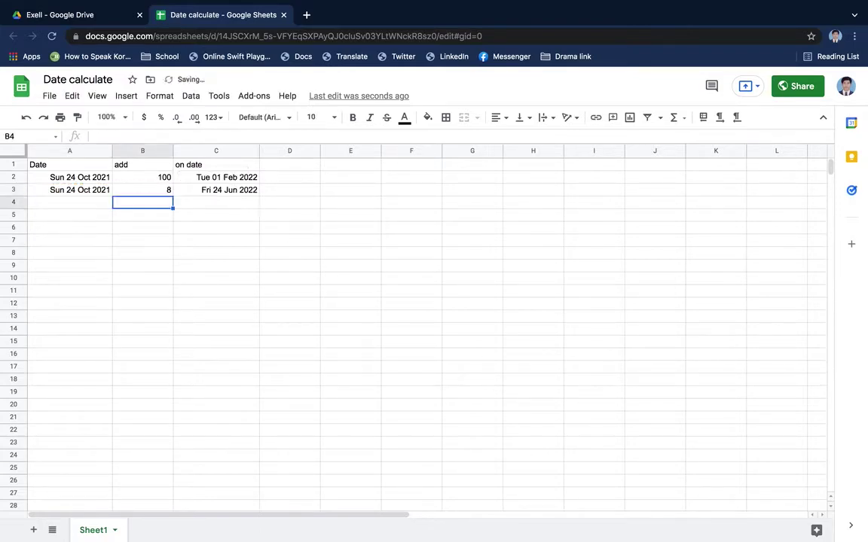
pyautogui.click(212, 192)
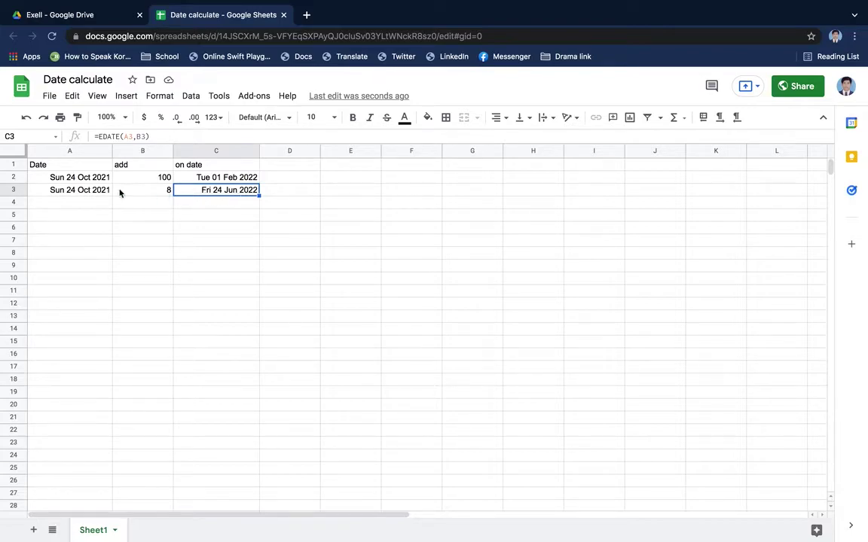
pyautogui.click(157, 195)
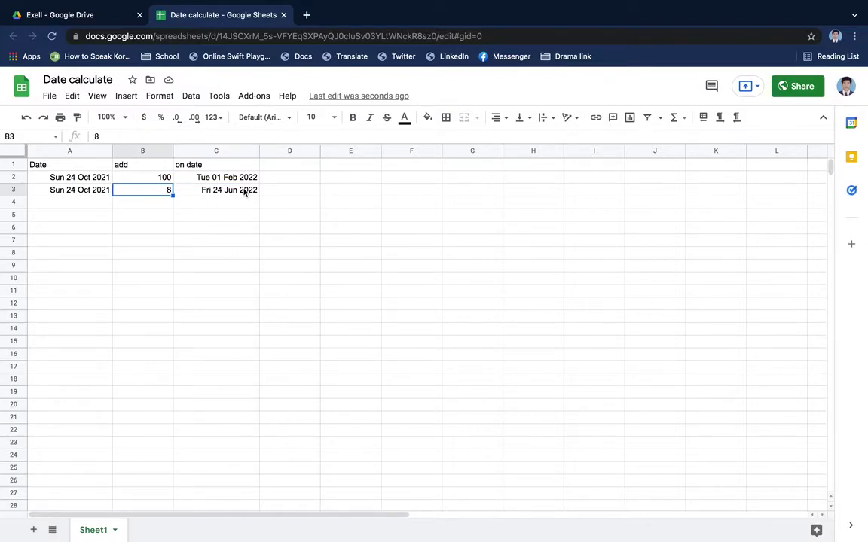
pyautogui.click(244, 193)
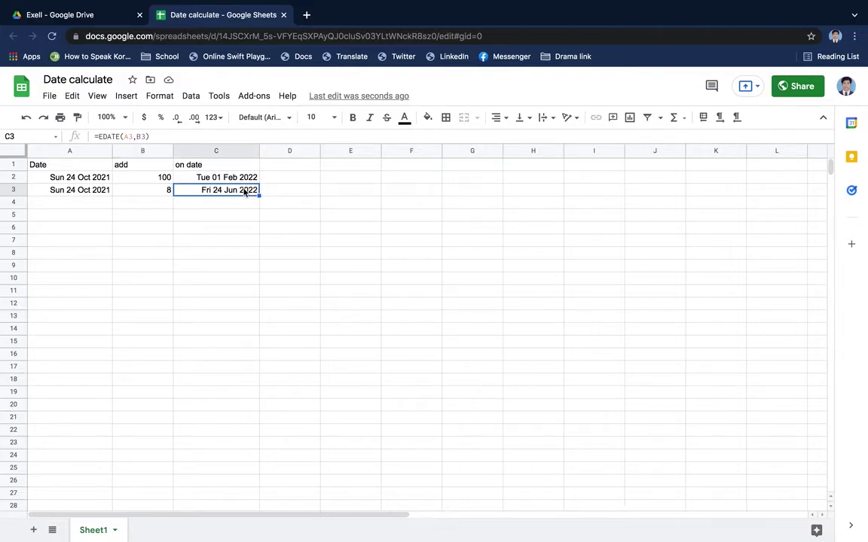
pyautogui.click(278, 257)
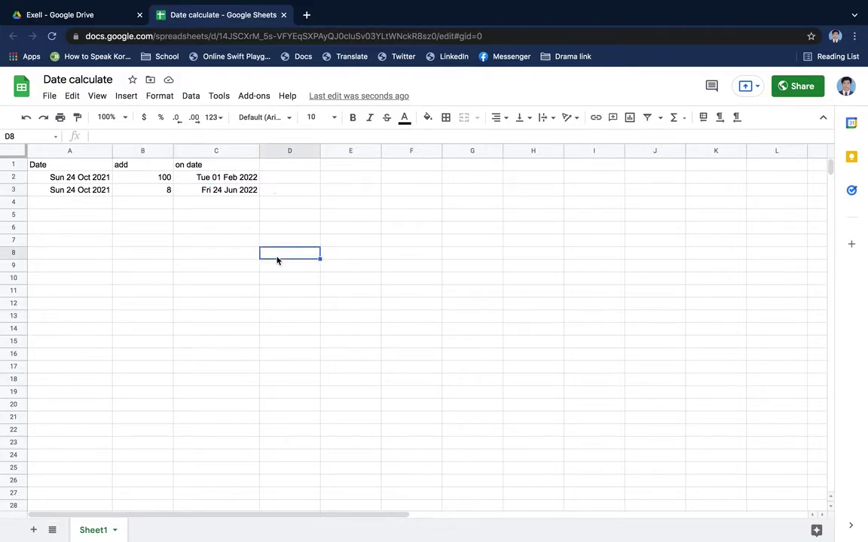
pyautogui.click(240, 197)
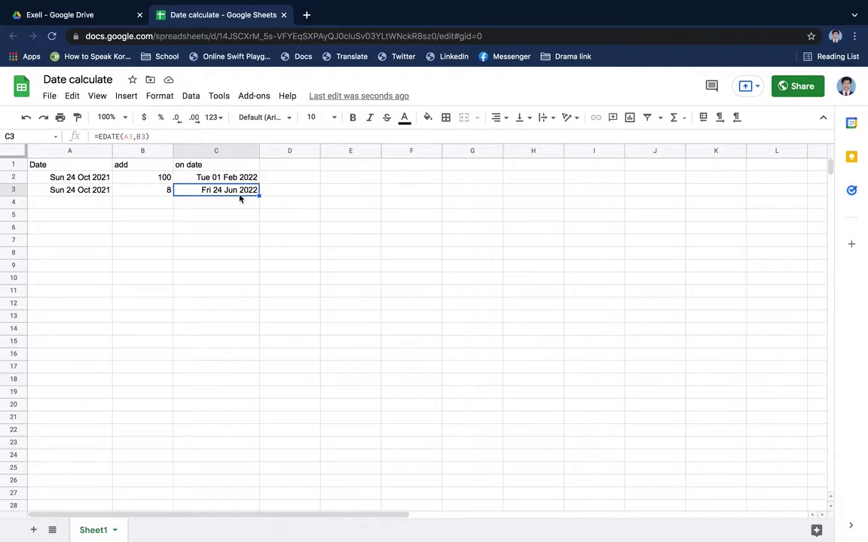
# - Try 2 and then 3 as the months to add in B3
pyautogui.click(232, 150)
pyautogui.click(301, 294)
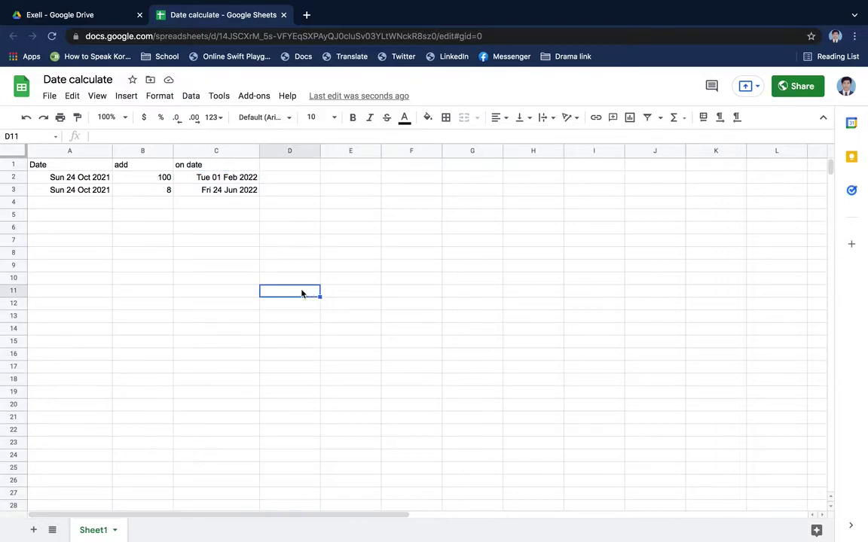
pyautogui.click(196, 202)
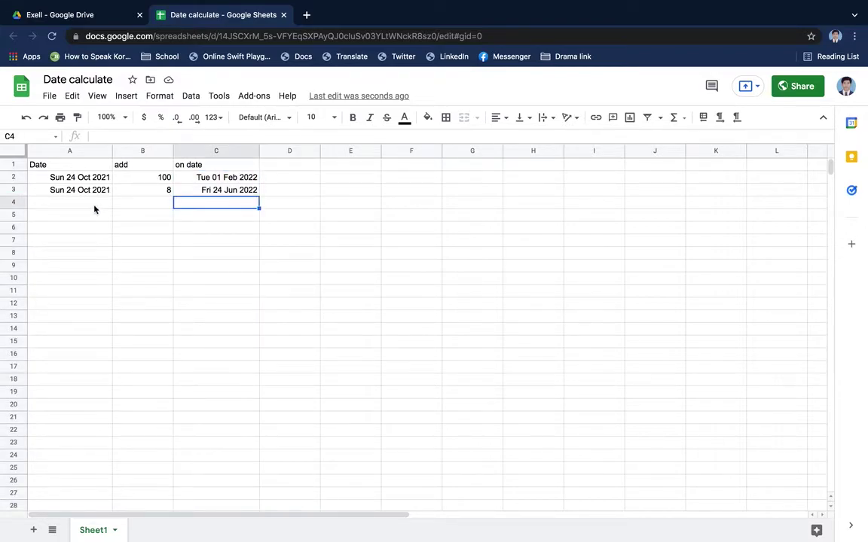
pyautogui.click(94, 209)
pyautogui.click(167, 193)
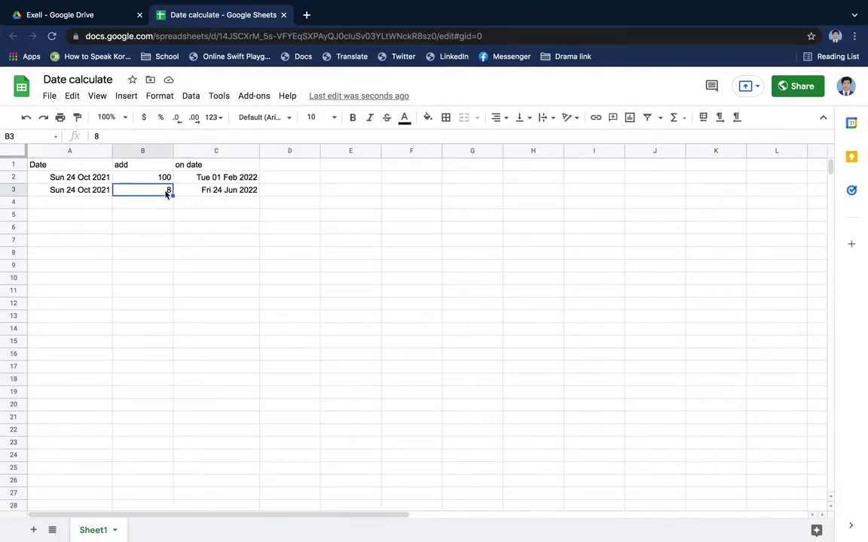
pyautogui.write('2')
pyautogui.press('Return')
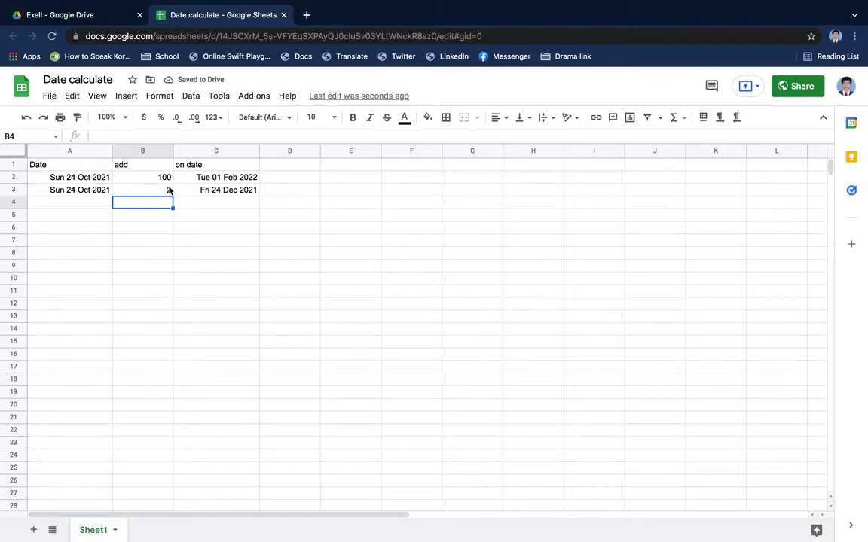
pyautogui.click(167, 189)
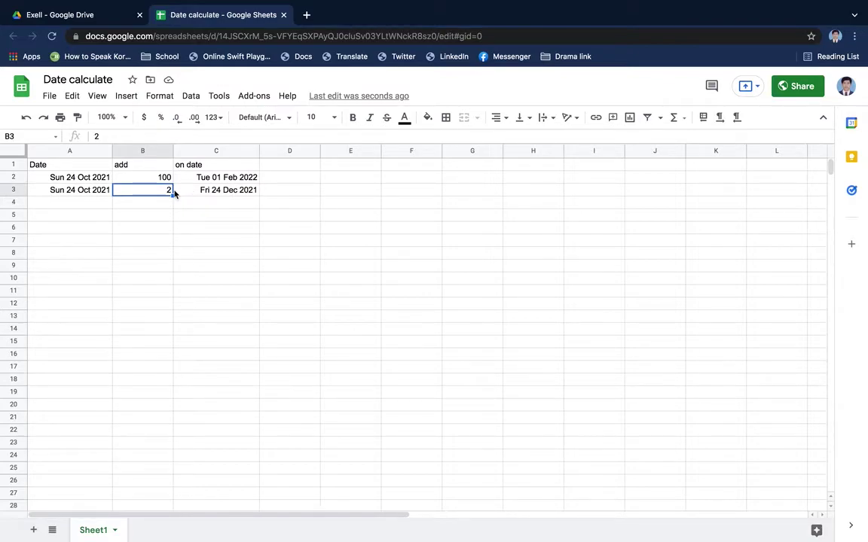
pyautogui.write('3')
pyautogui.press('Return')
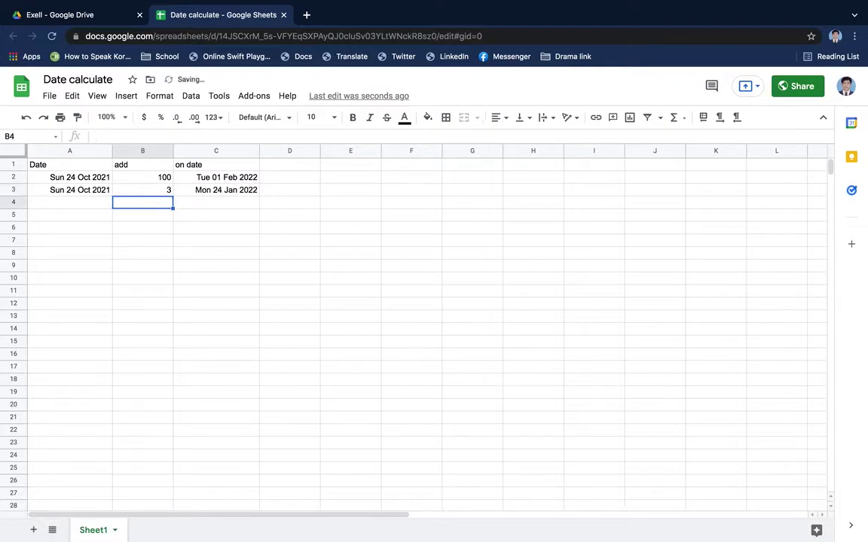
# - Set B3 to 1 so C3 shows Wed 24 Nov 2021
pyautogui.click(151, 189)
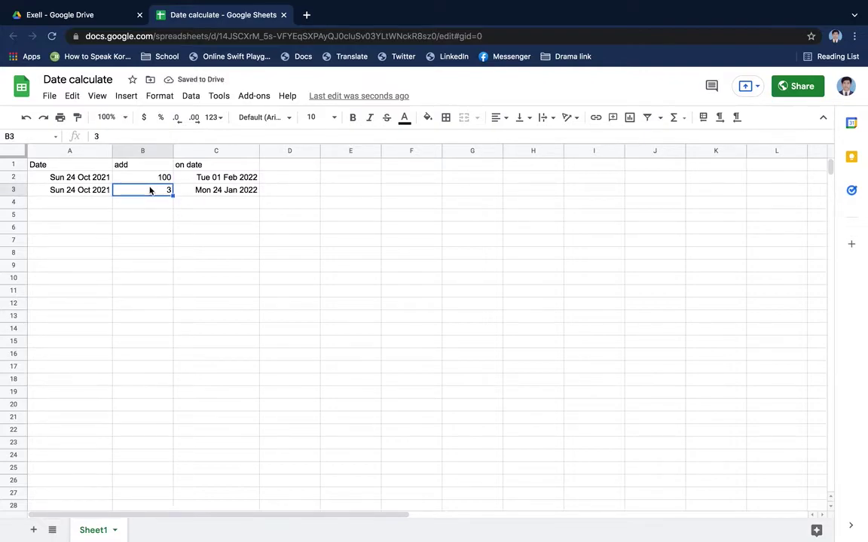
pyautogui.click(301, 249)
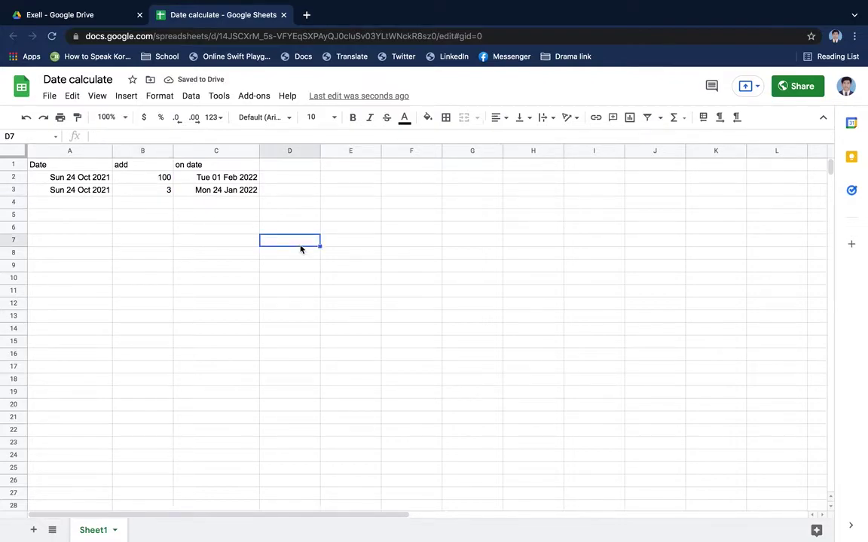
pyautogui.click(141, 191)
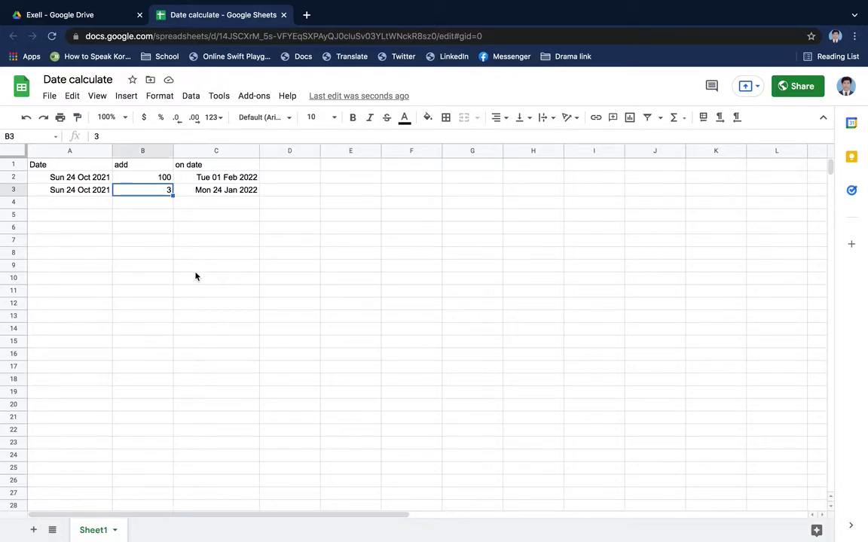
pyautogui.write('1')
pyautogui.press('Return')
pyautogui.click(155, 190)
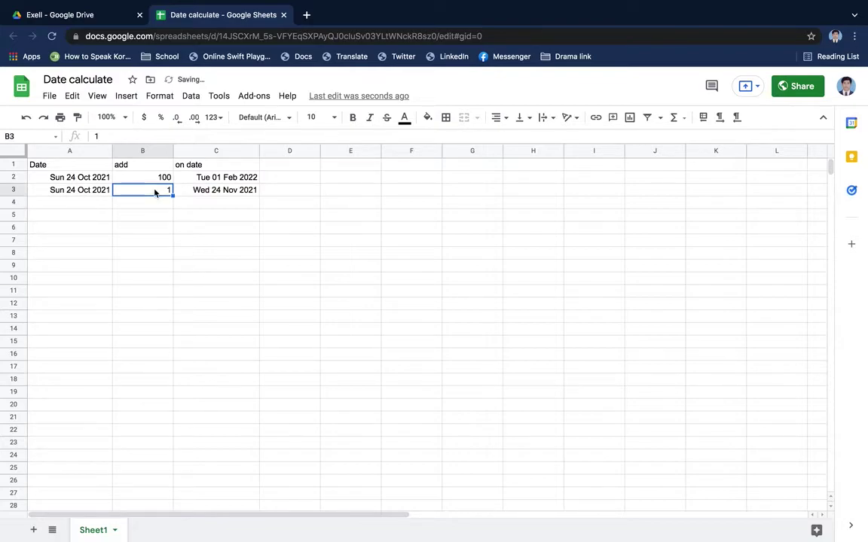
pyautogui.click(212, 238)
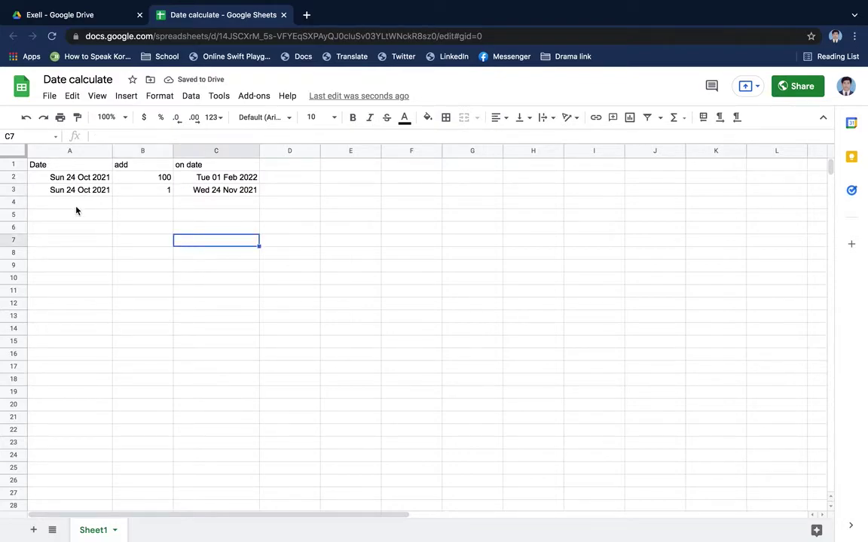
pyautogui.click(76, 210)
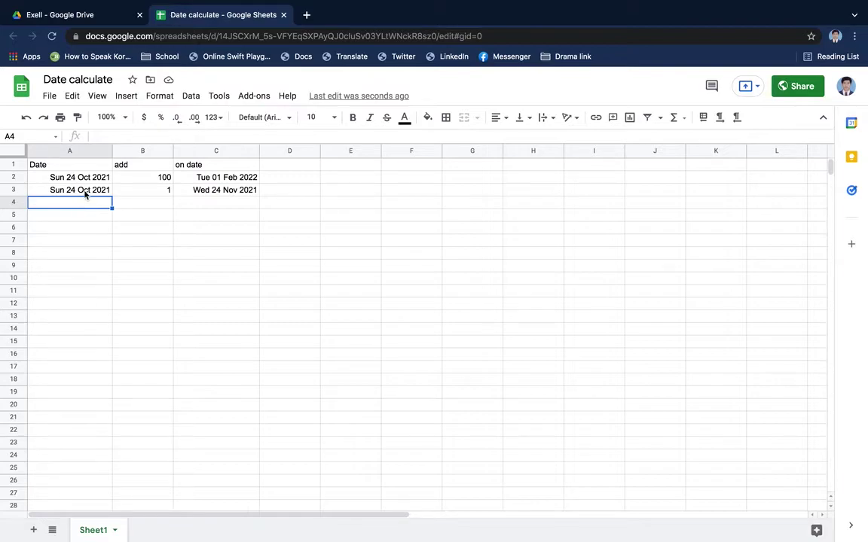
# - Fill A3's date down into A4 and pick 24 October 2021 in the date picker
pyautogui.click(84, 192)
pyautogui.moveTo(110, 196); pyautogui.dragTo(111, 206)
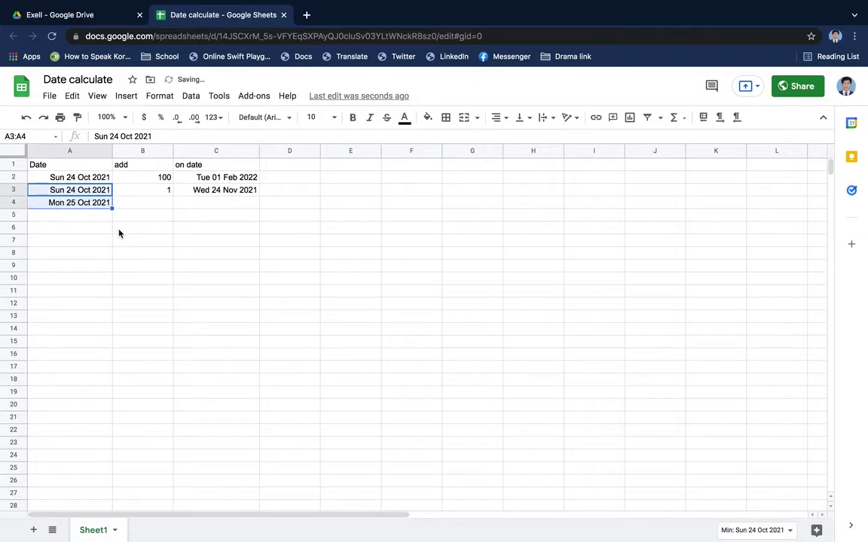
pyautogui.click(95, 203)
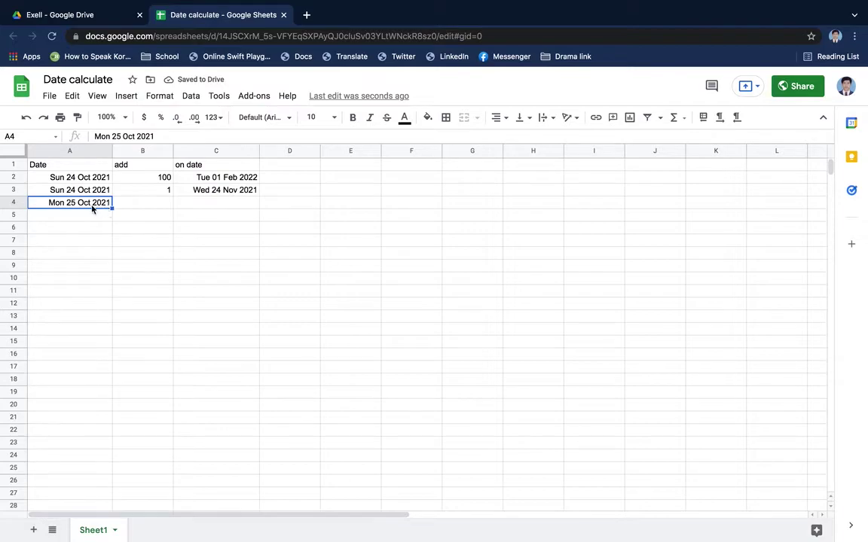
pyautogui.doubleClick(83, 204)
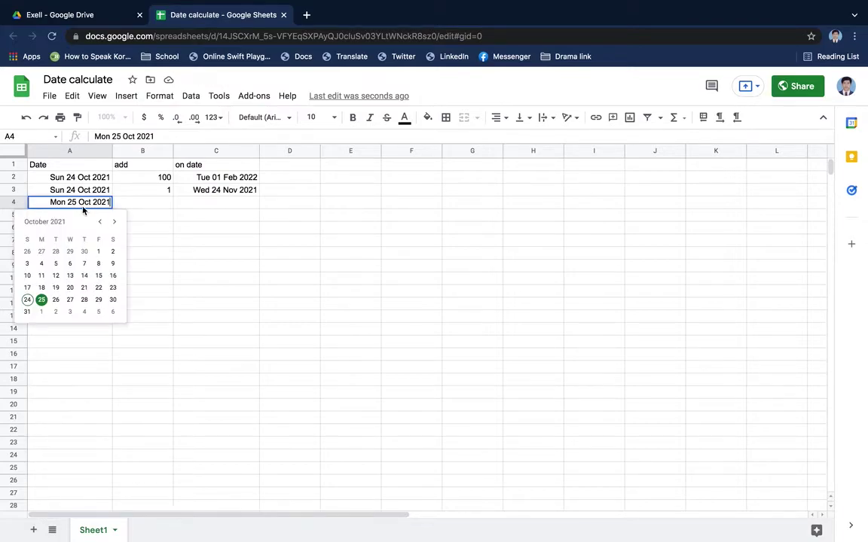
pyautogui.click(27, 300)
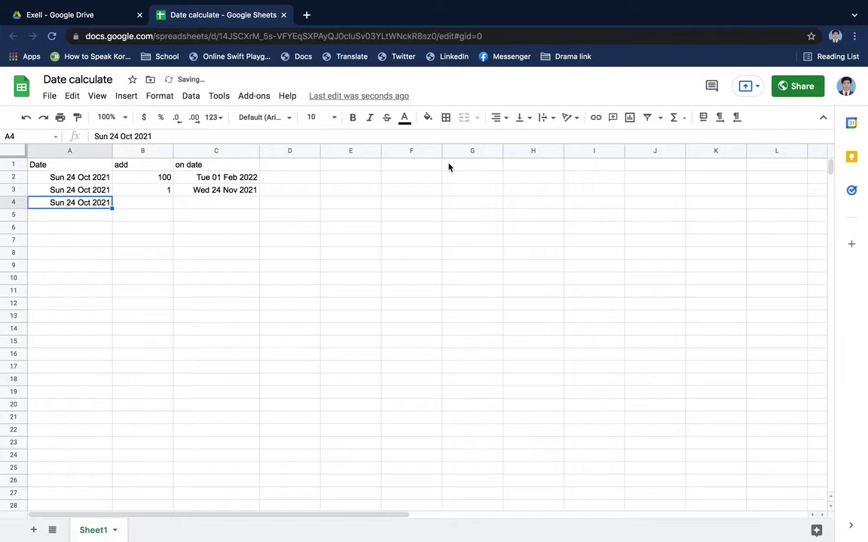
pyautogui.click(150, 205)
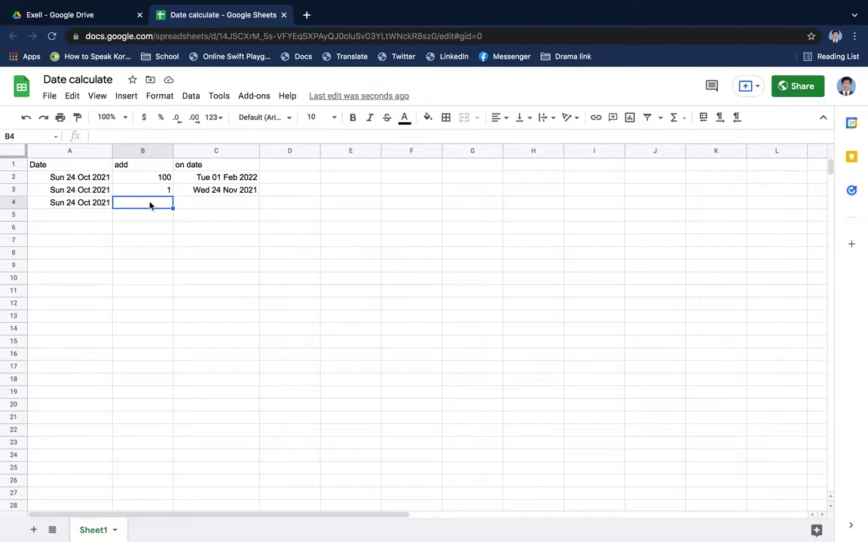
# - Enter 15 in B4 and start C4's formula as =DATE(YEAR(A4)+
pyautogui.write('1')
pyautogui.write('5')
pyautogui.press('Tab')
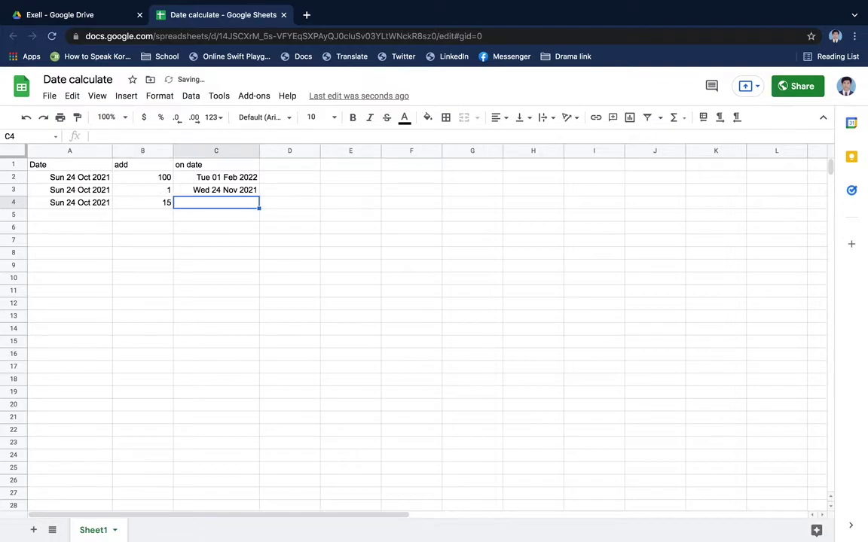
pyautogui.write('=')
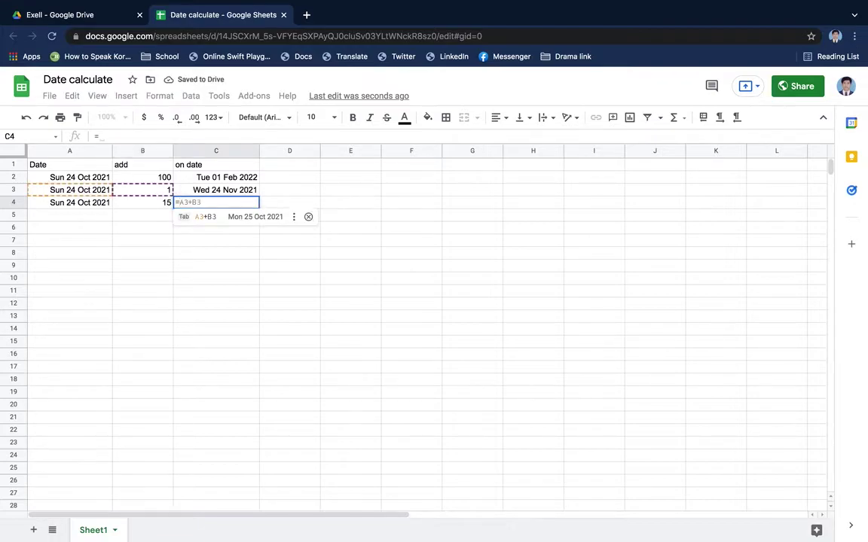
pyautogui.write('DATE(')
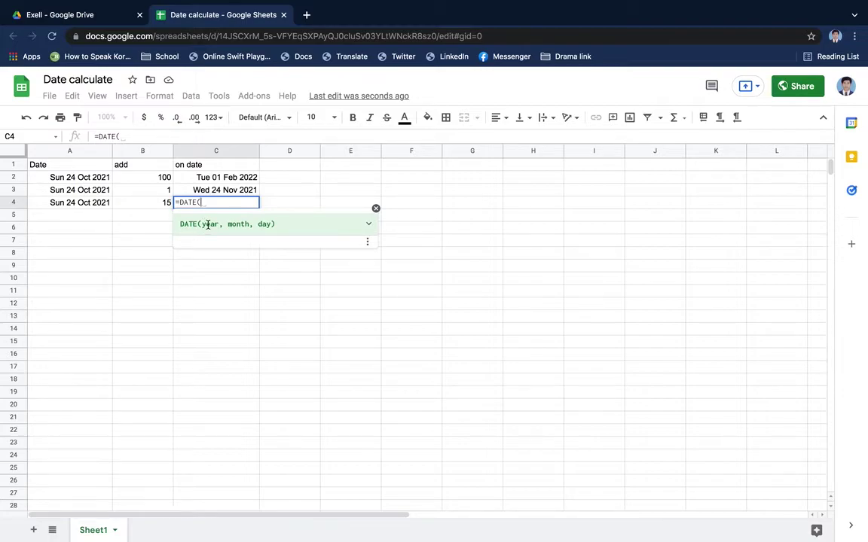
pyautogui.click(87, 203)
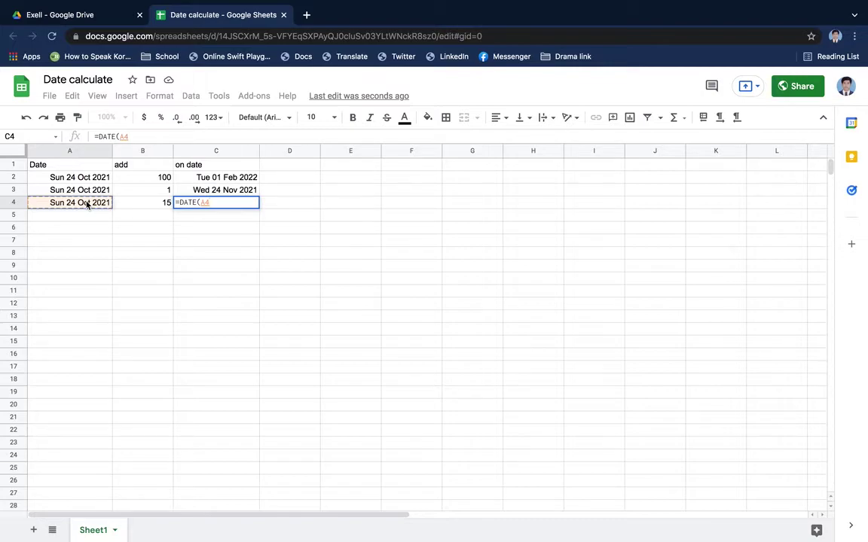
pyautogui.press('BackSpace')
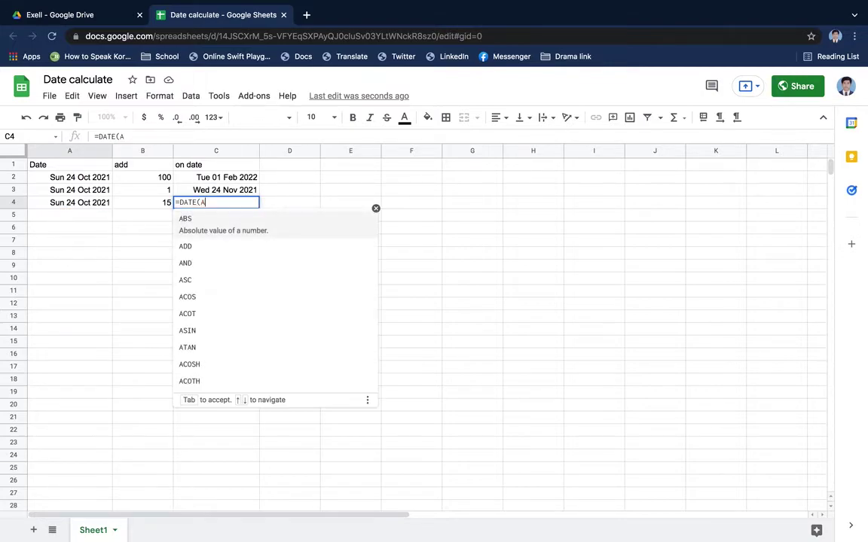
pyautogui.press('BackSpace')
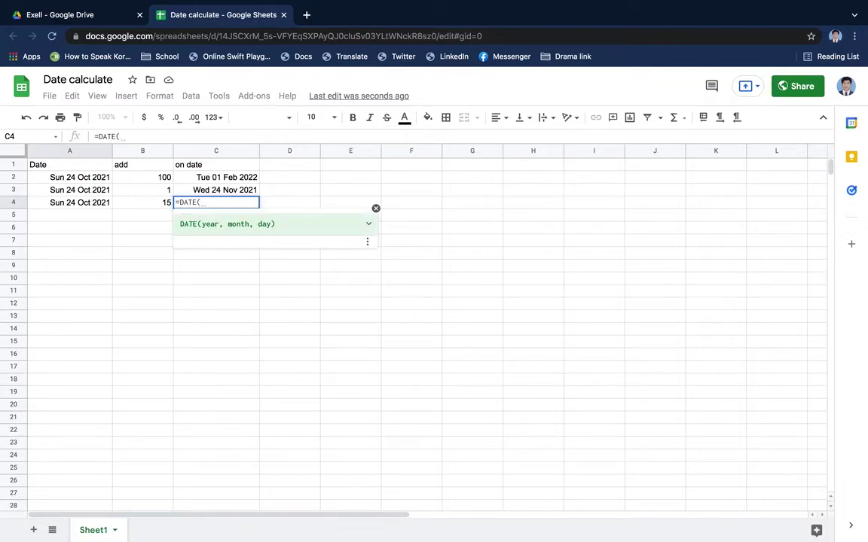
pyautogui.write('YEAR')
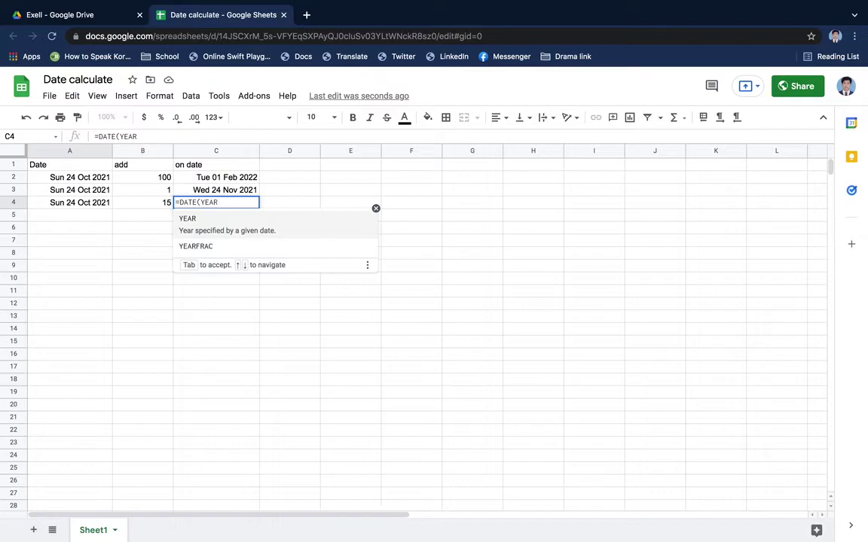
pyautogui.press('Tab')
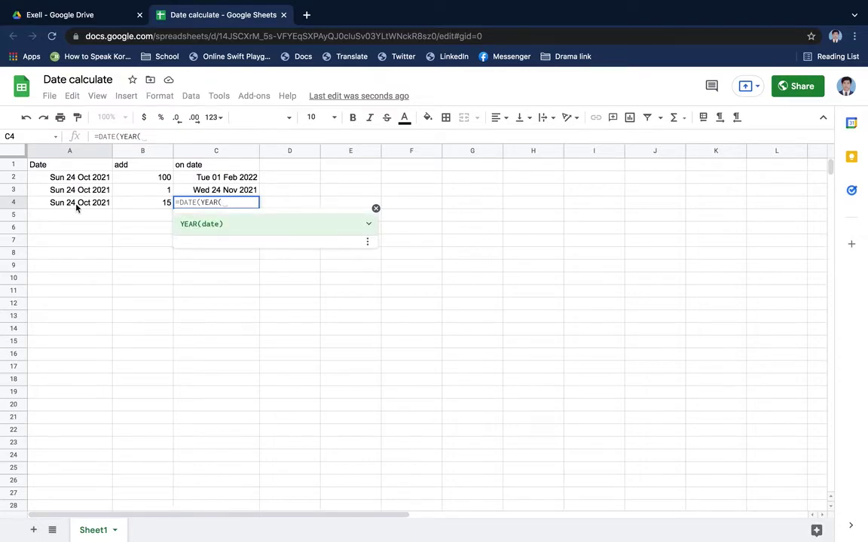
pyautogui.click(65, 204)
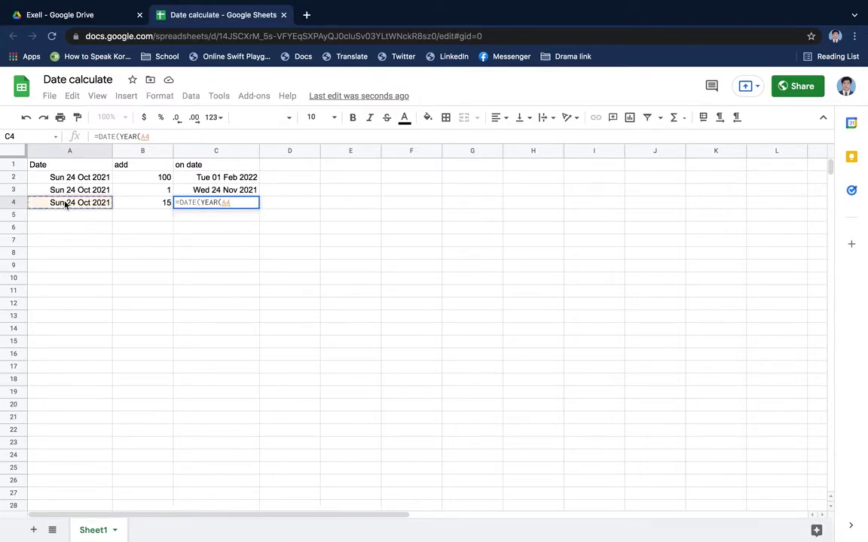
pyautogui.write(')+')
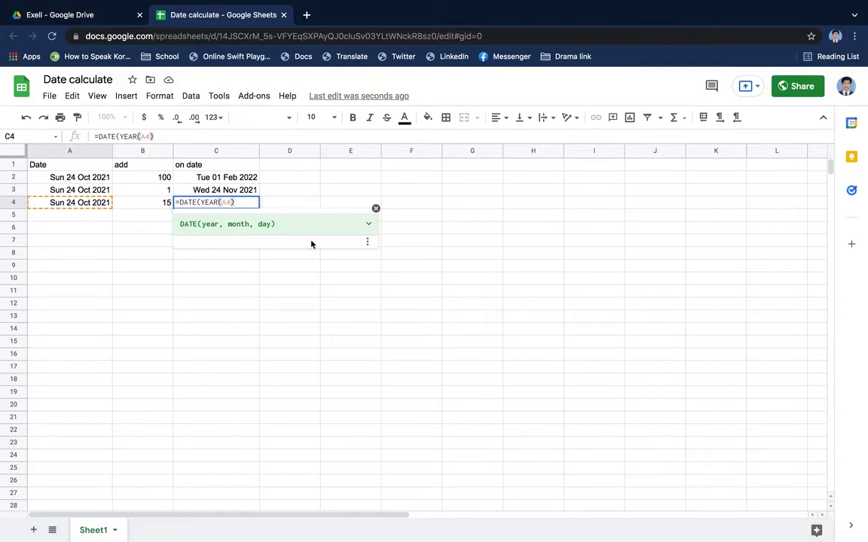
# - Add B4's years to YEAR(A4) in the C4 formula
pyautogui.click(143, 204)
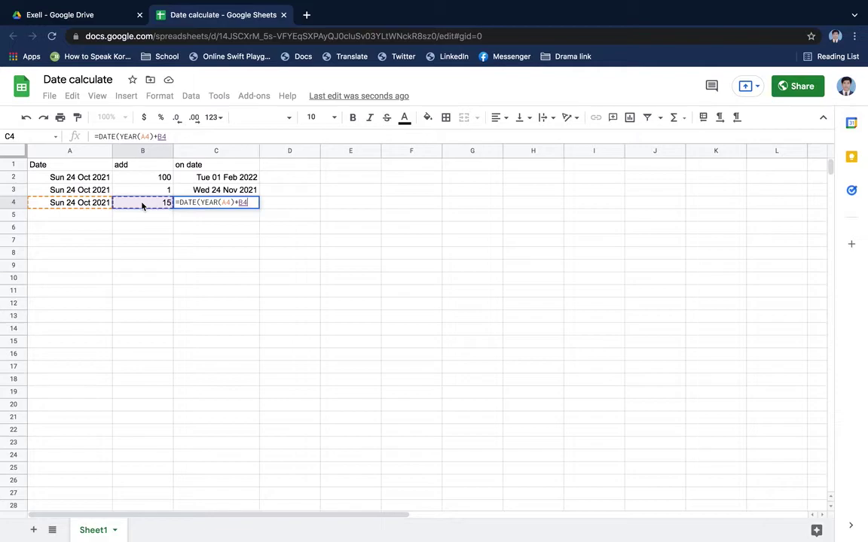
pyautogui.write(',')
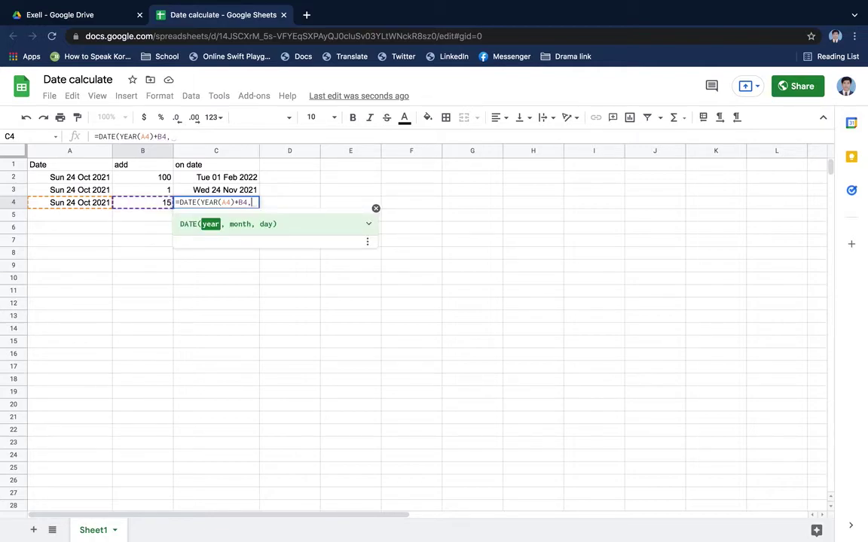
pyautogui.click(289, 202)
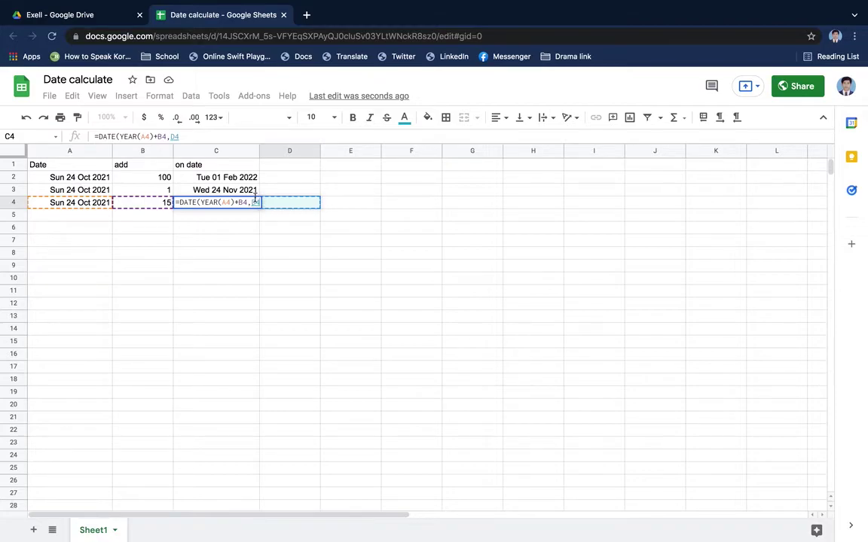
pyautogui.press('BackSpace')
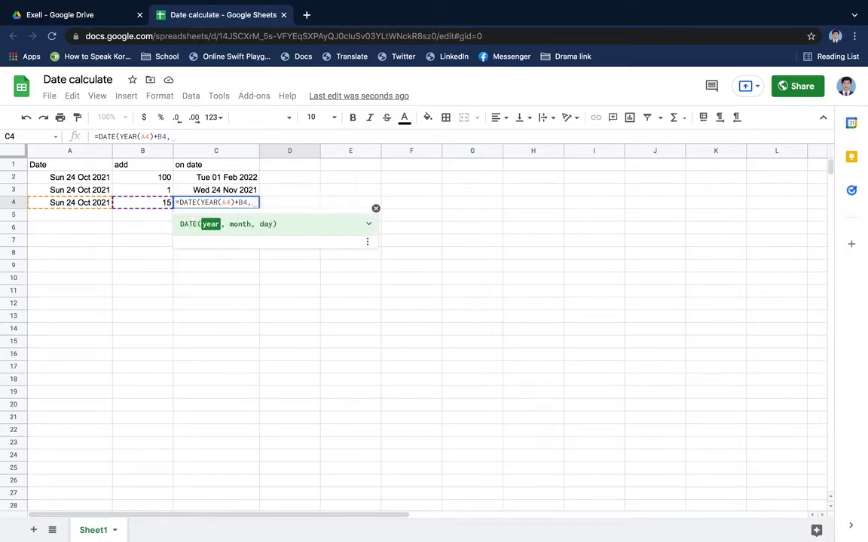
# - Add MONTH(A4) and DAY(A4) as the remaining DATE arguments, previewing Fri 24 Oct 2036
pyautogui.write('Mo')
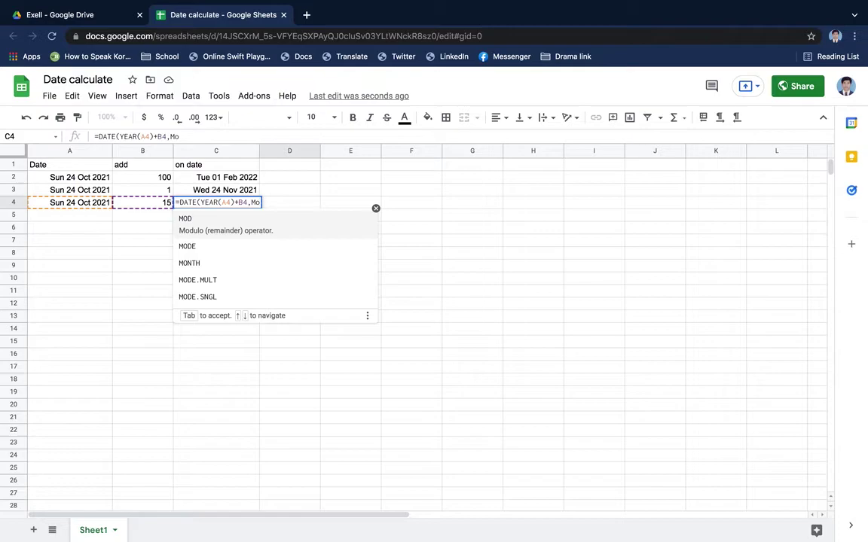
pyautogui.click(205, 264)
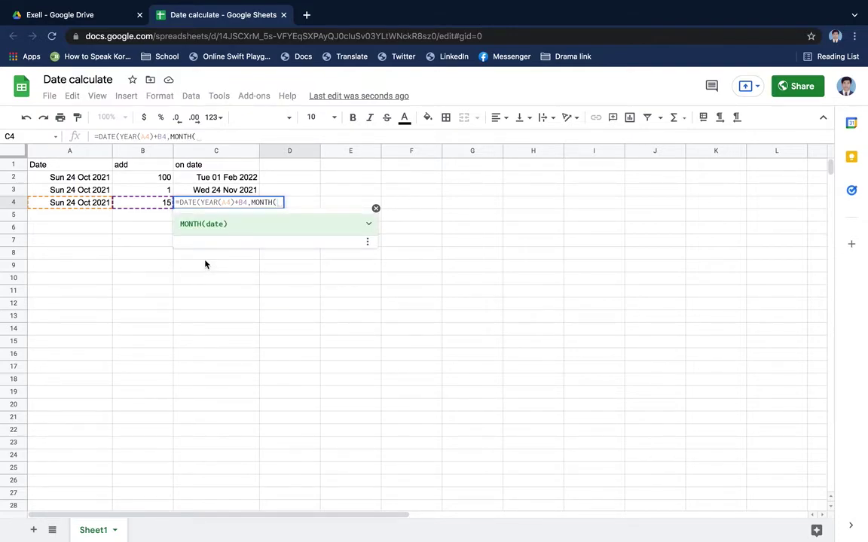
pyautogui.press('BackSpace')
pyautogui.press('BackSpace')
pyautogui.press('BackSpace')
pyautogui.press('BackSpace')
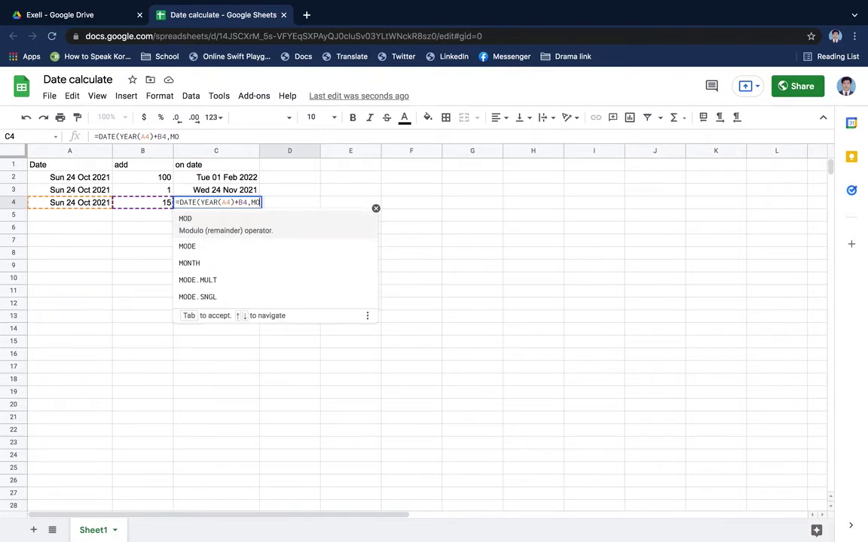
pyautogui.press('BackSpace')
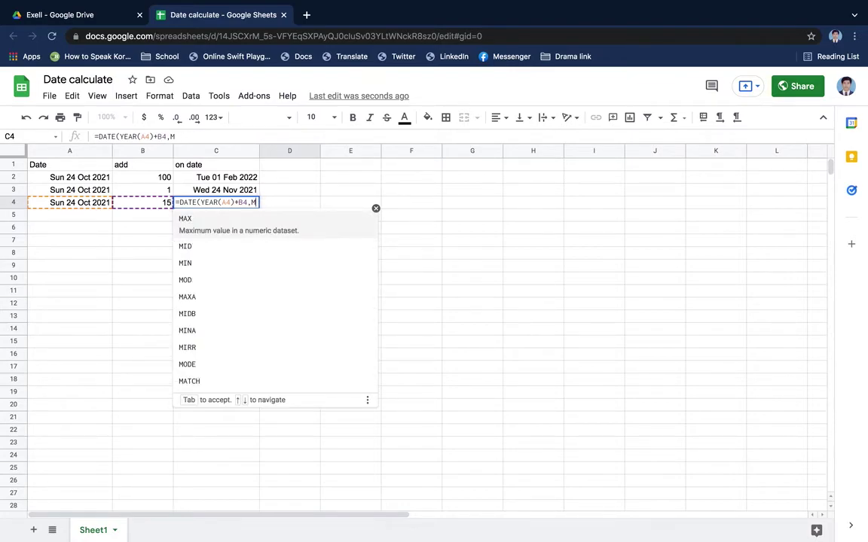
pyautogui.press('BackSpace')
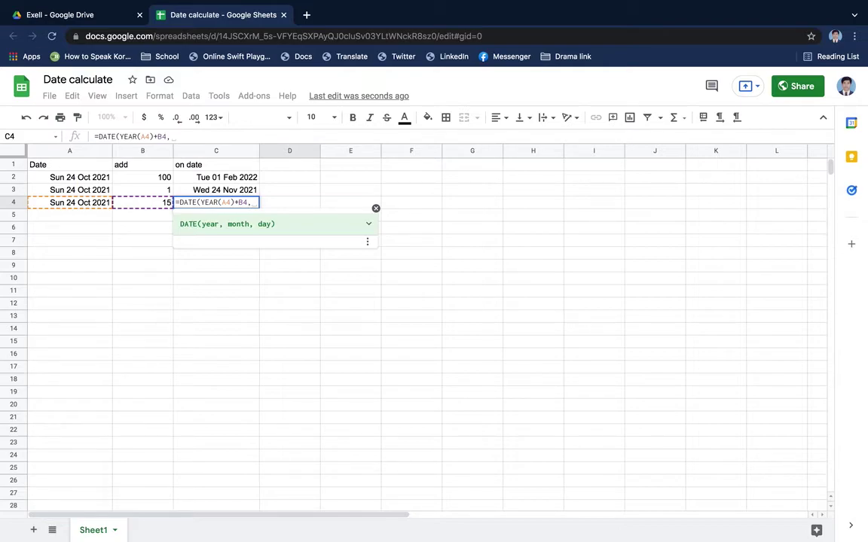
pyautogui.write('MO')
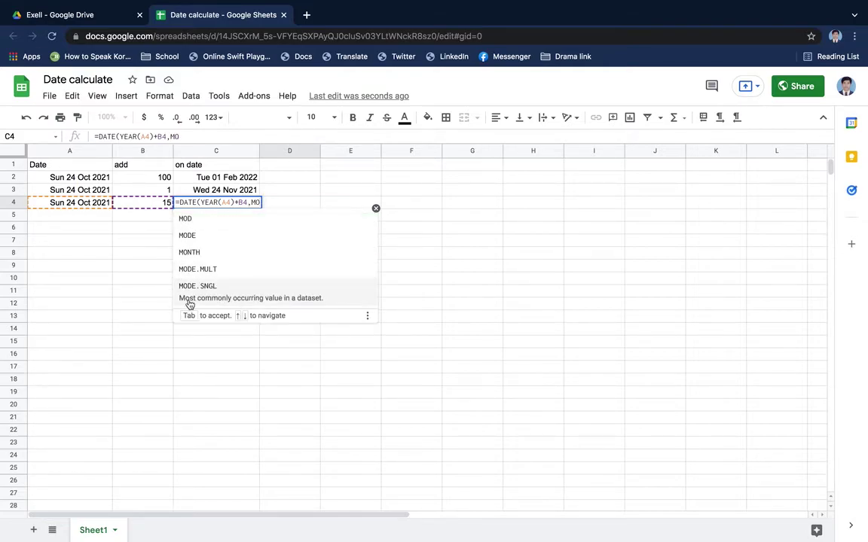
pyautogui.click(198, 254)
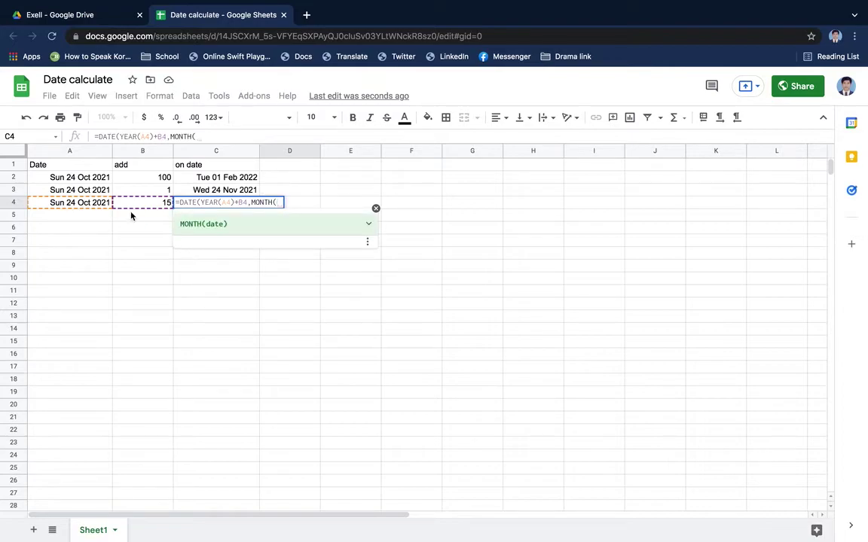
pyautogui.click(69, 203)
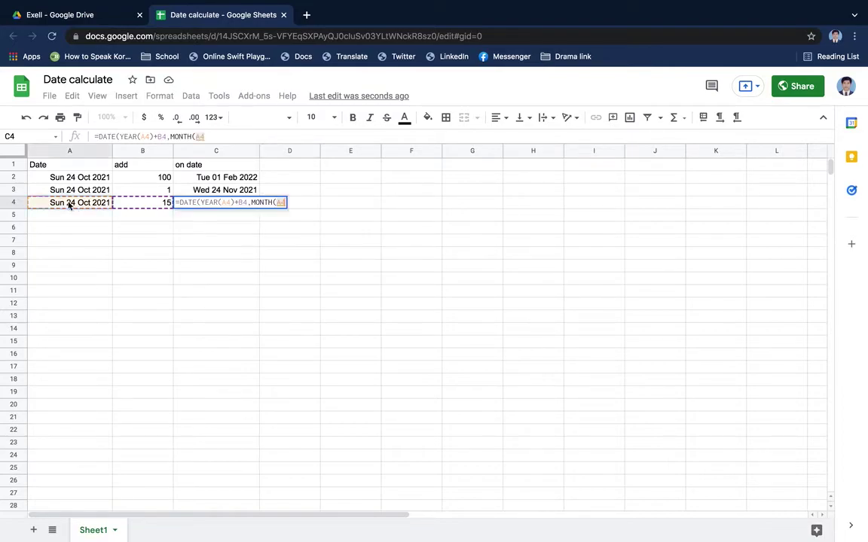
pyautogui.write('),')
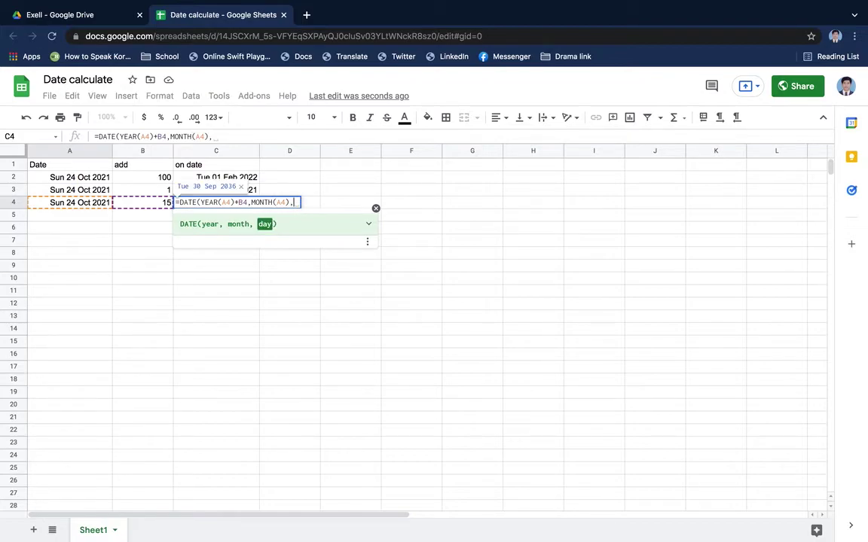
pyautogui.write('DA')
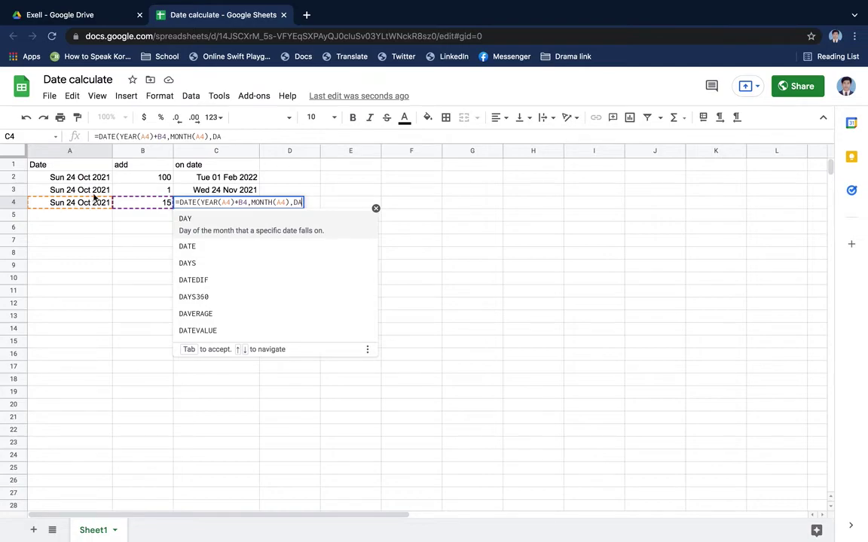
pyautogui.click(203, 224)
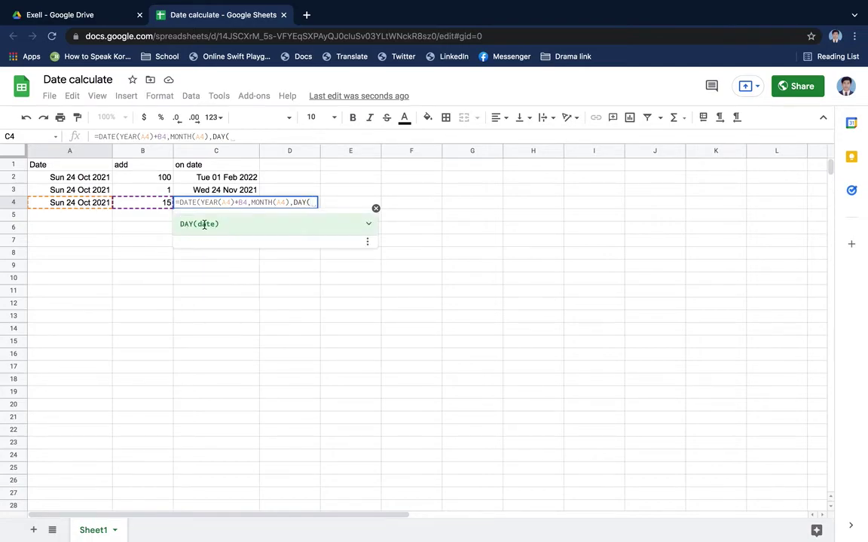
pyautogui.click(88, 204)
# - Close and commit C4's formula =DATE(YEAR(A4)+B4,MONTH(A4),DAY(A4))
pyautogui.write(')')
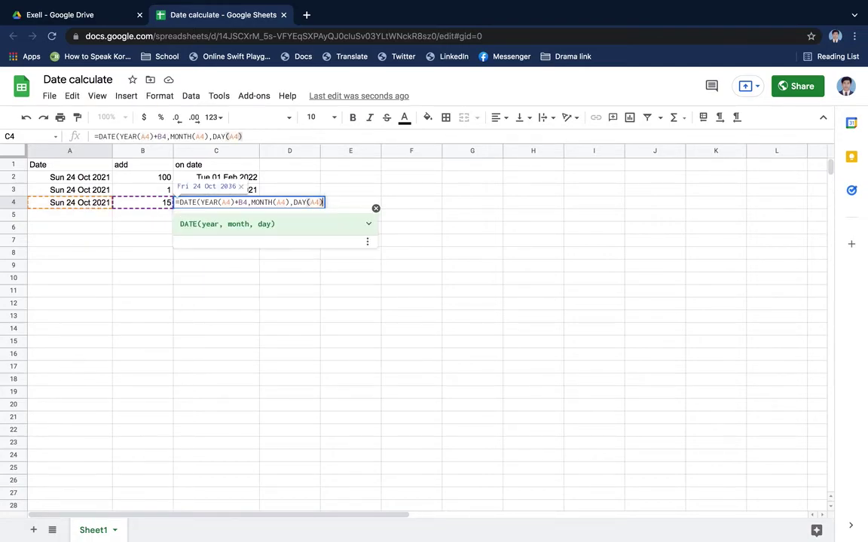
pyautogui.write(')')
pyautogui.press('Return')
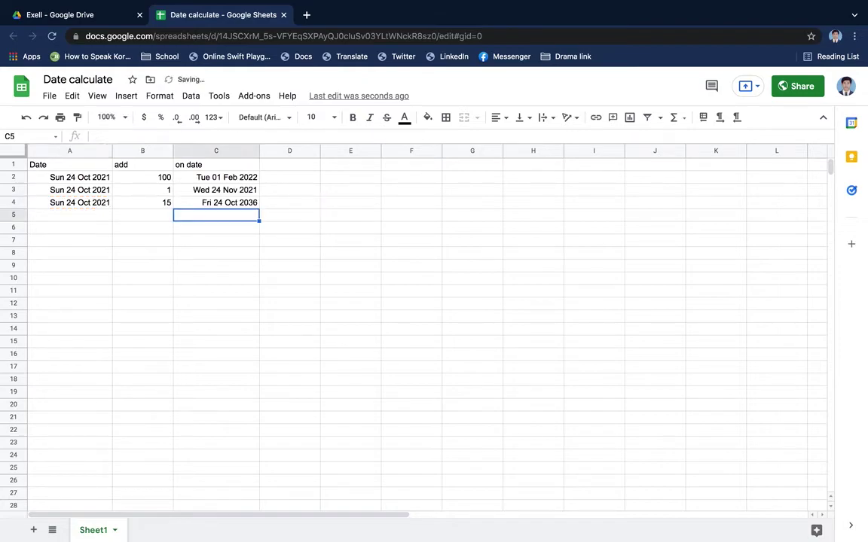
pyautogui.click(215, 204)
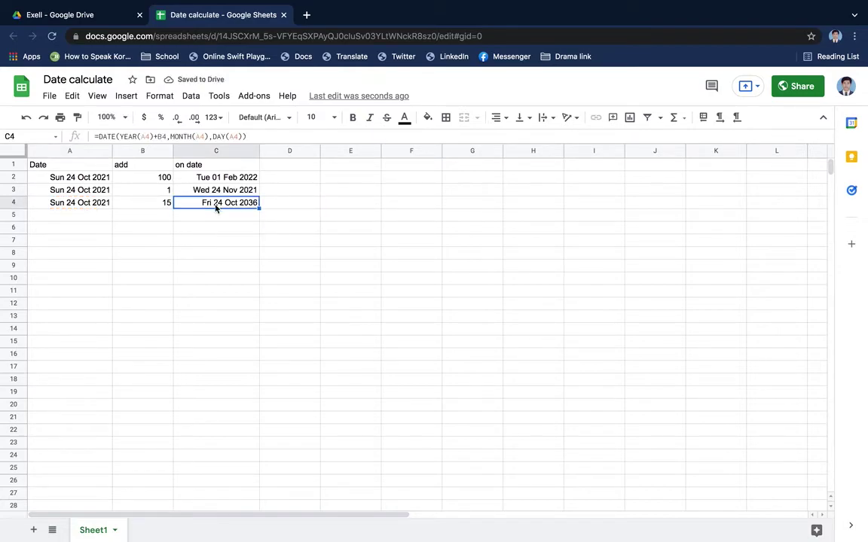
# - Change B4 to 10, then to 5, so C4 reads Sat 24 Oct 2026
pyautogui.click(164, 208)
pyautogui.write('1')
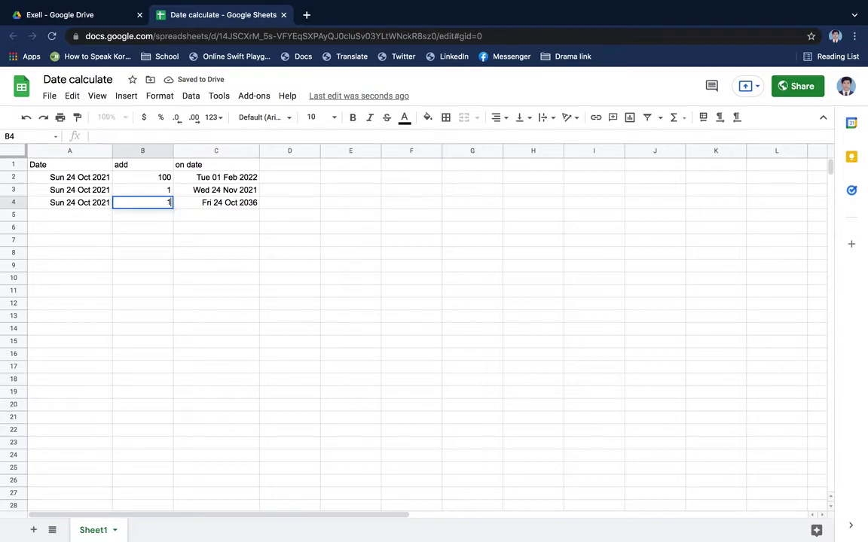
pyautogui.write('0')
pyautogui.press('Return')
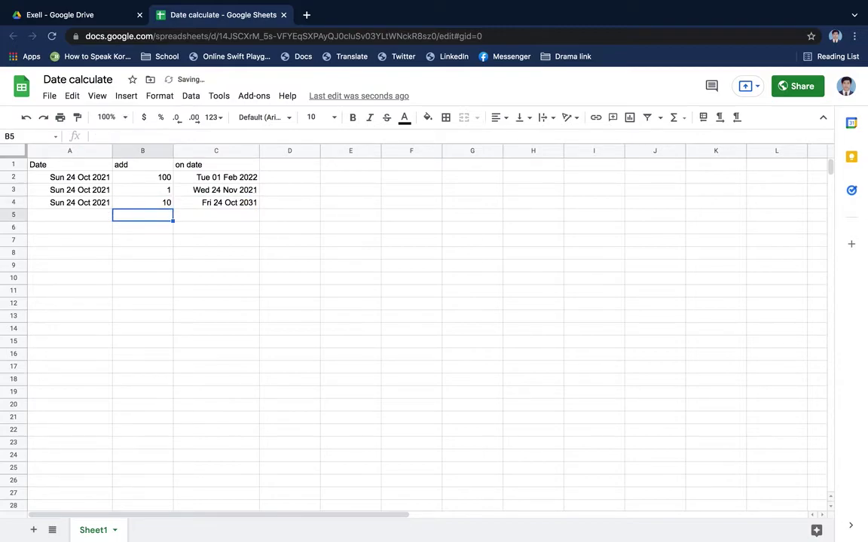
pyautogui.click(143, 203)
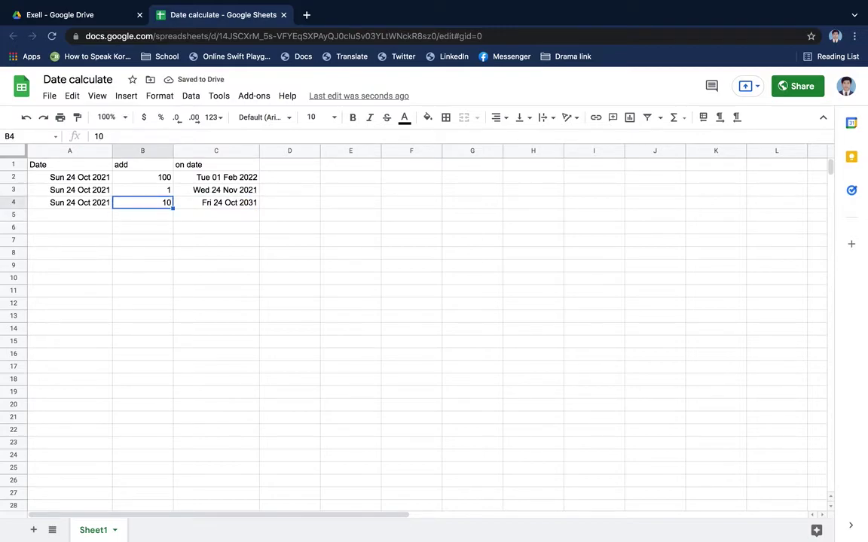
pyautogui.write('5')
pyautogui.press('Return')
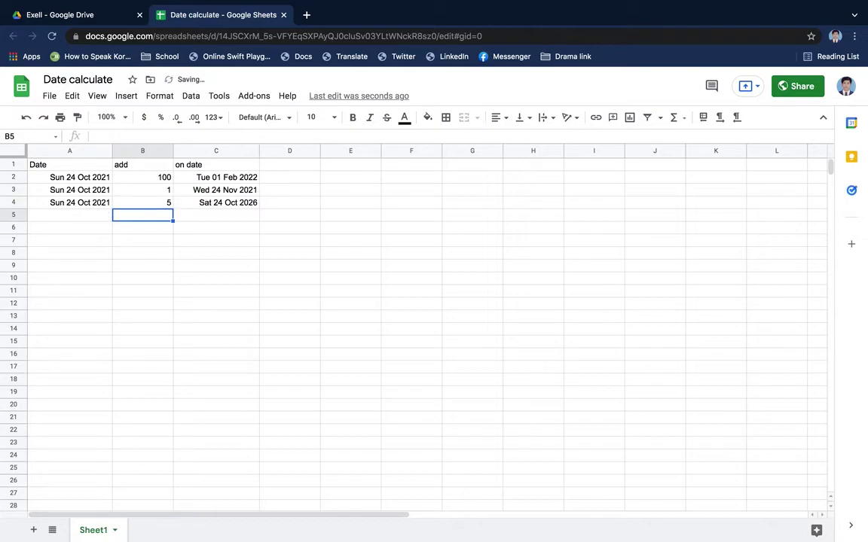
# - Review B4's value and C4's updated DATE formula
pyautogui.click(143, 203)
pyautogui.press('Down')
pyautogui.press('Up')
pyautogui.press('Up')
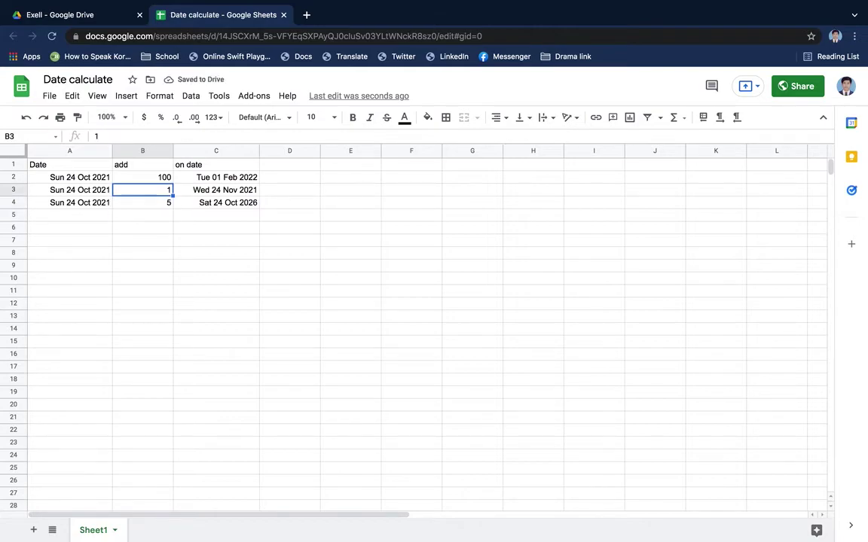
pyautogui.press('Down')
pyautogui.press('Down')
pyautogui.press('Up')
pyautogui.press('Down')
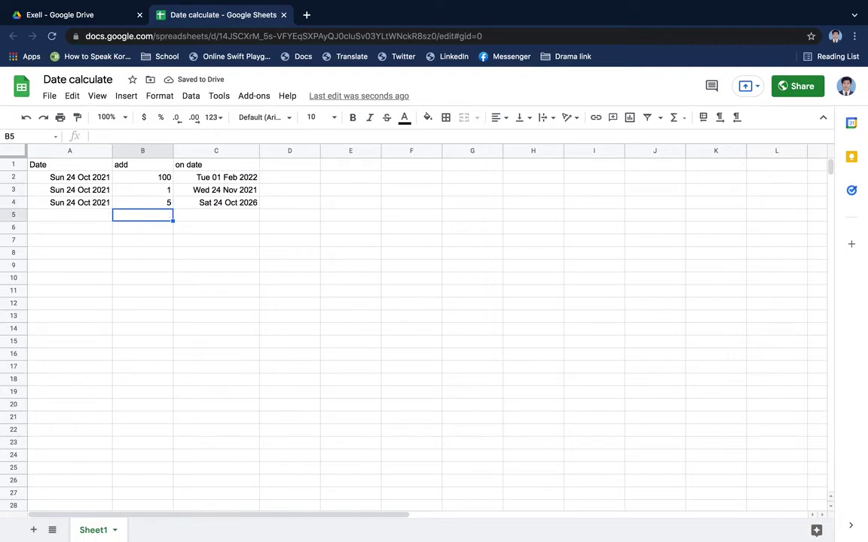
pyautogui.press('Up')
pyautogui.press('Up')
pyautogui.press('Down')
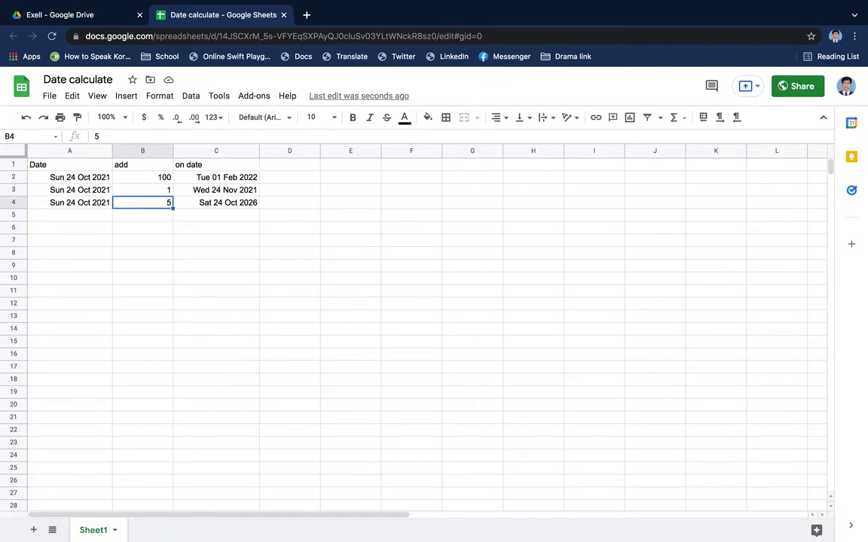
pyautogui.click(228, 206)
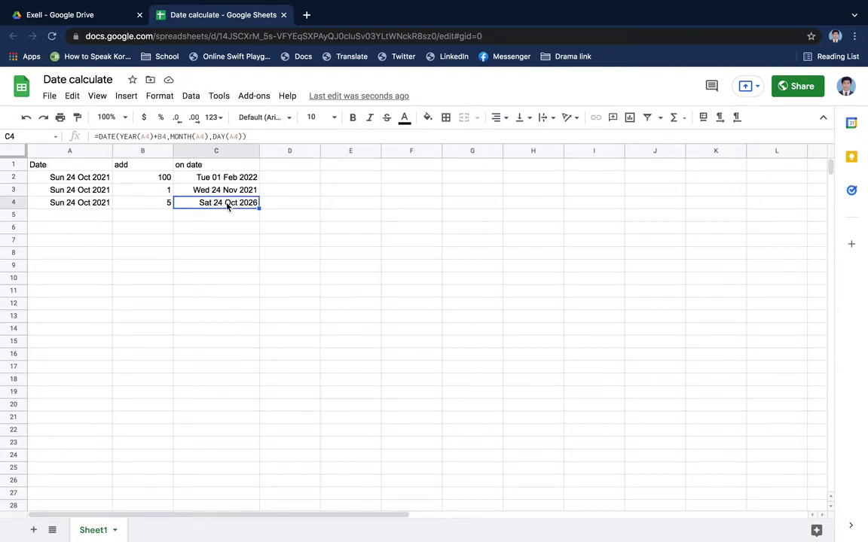
# - Enter the date 10/24 in A5, showing Sun 24 Oct 2021
pyautogui.click(97, 217)
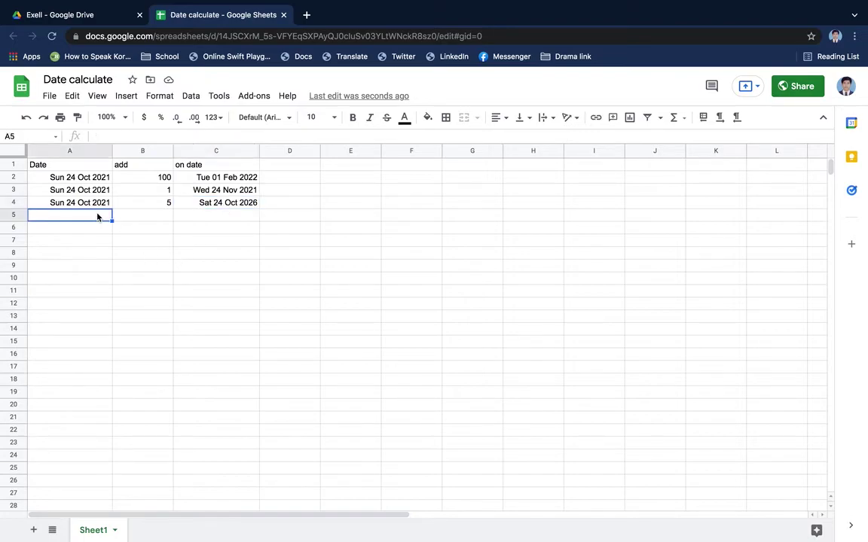
pyautogui.write('1')
pyautogui.write('9')
pyautogui.press('BackSpace')
pyautogui.write('2')
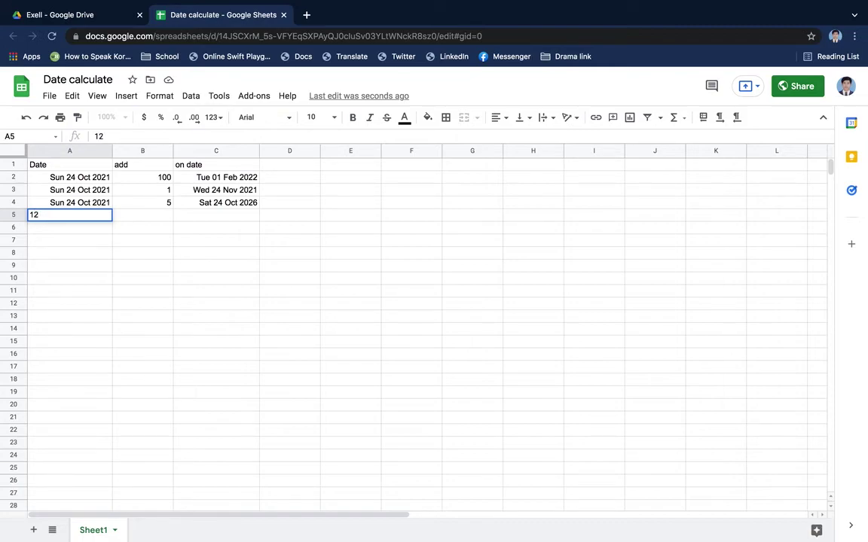
pyautogui.press('BackSpace')
pyautogui.press('BackSpace')
pyautogui.write('10')
pyautogui.write('/2')
pyautogui.write('4')
pyautogui.press('Return')
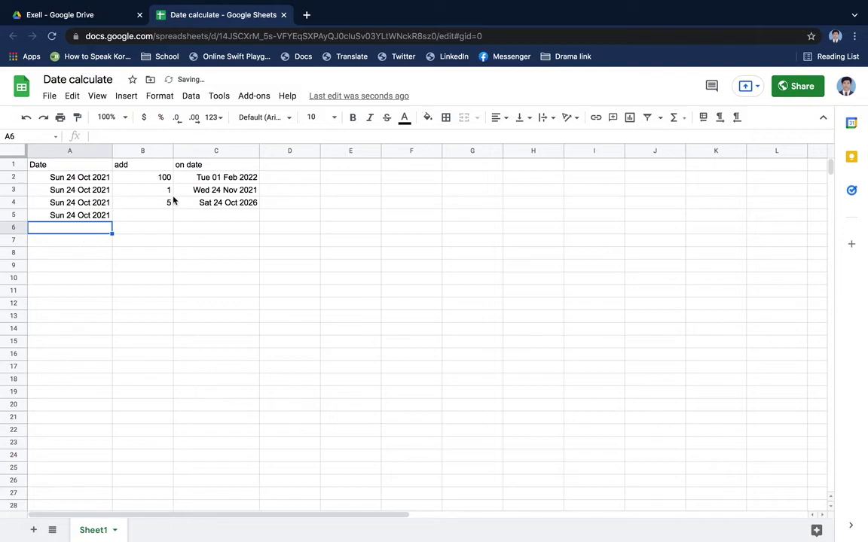
# - Put 2 in B5 and begin =DATE(YEA in C5
pyautogui.click(153, 219)
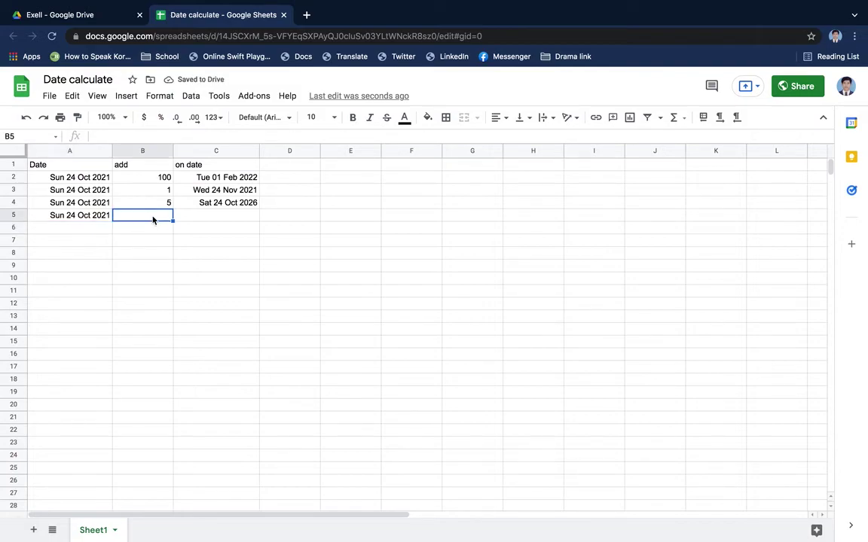
pyautogui.write('2')
pyautogui.press('Tab')
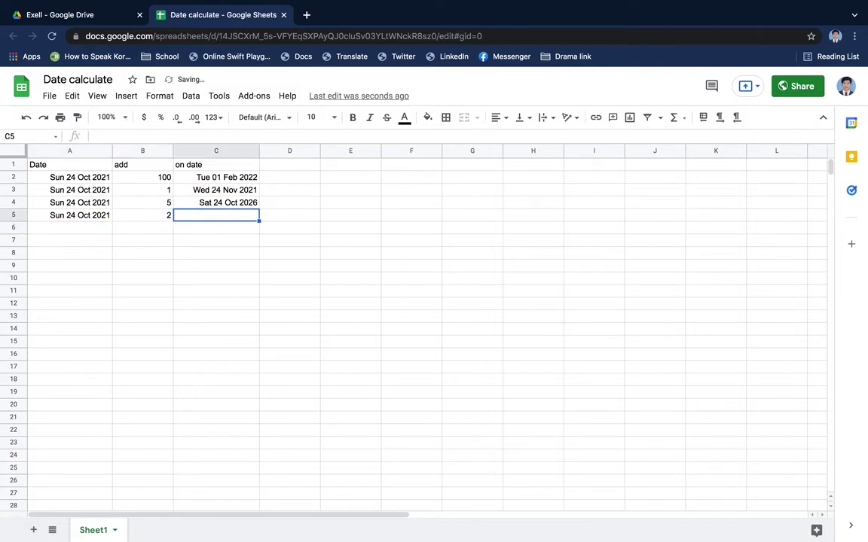
pyautogui.write('=')
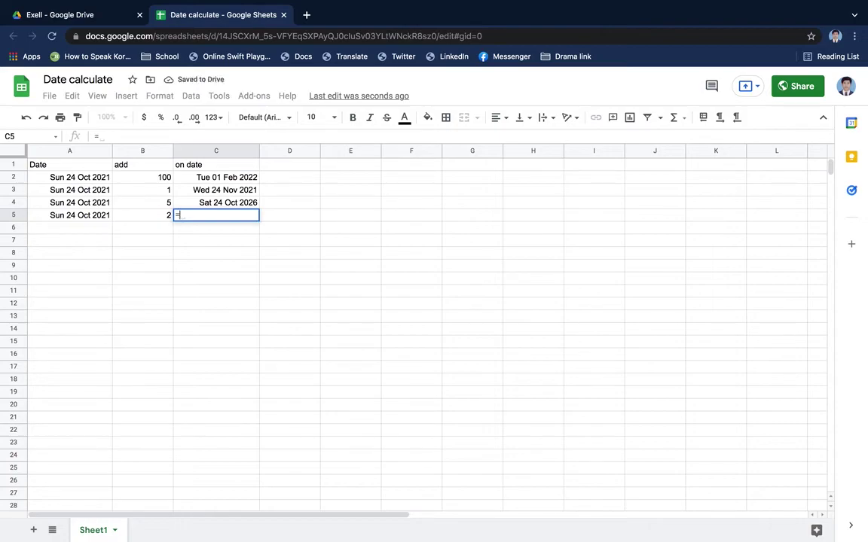
pyautogui.write('DATE')
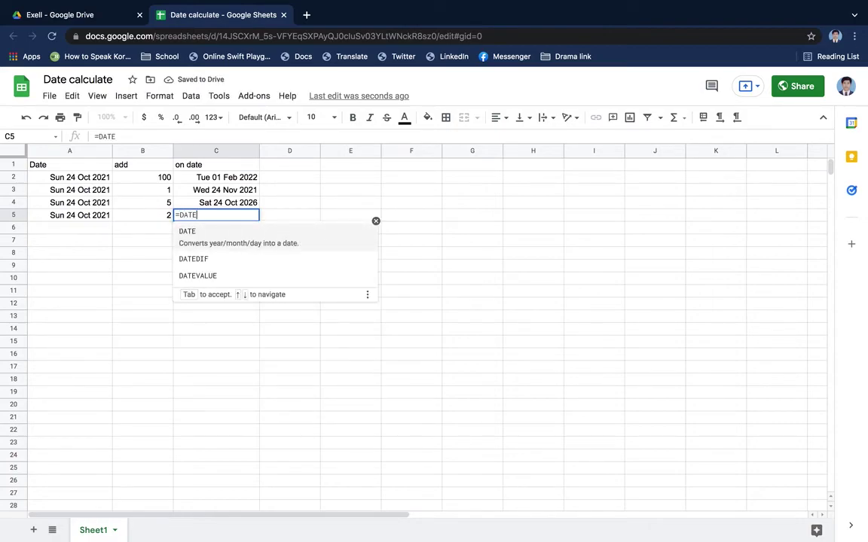
pyautogui.write('(Y')
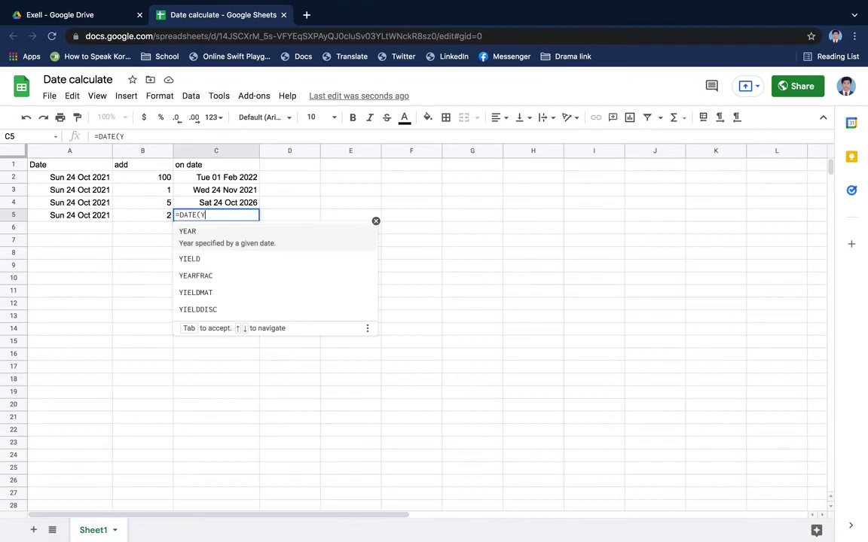
pyautogui.write('EA')
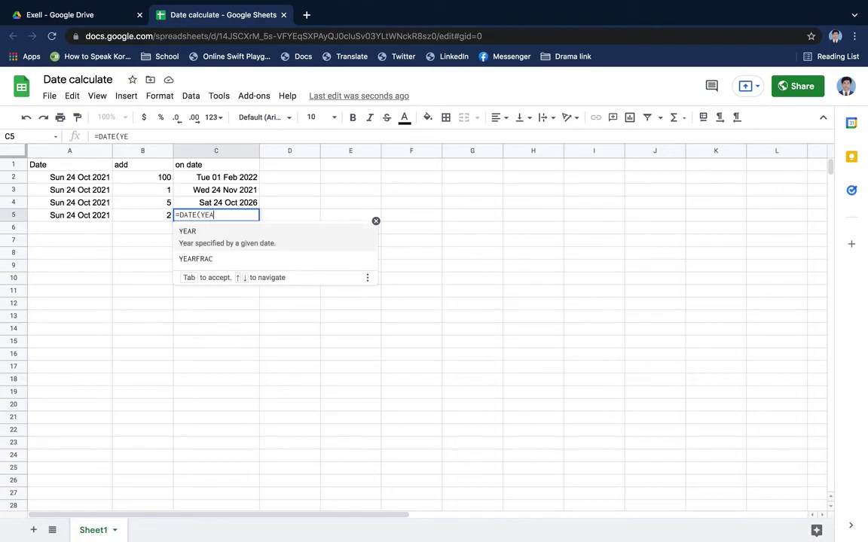
# - Complete C5 as =DATE(YEAR(A5)+B5) and inspect its #N/A wrong-argument-count error
pyautogui.click(198, 235)
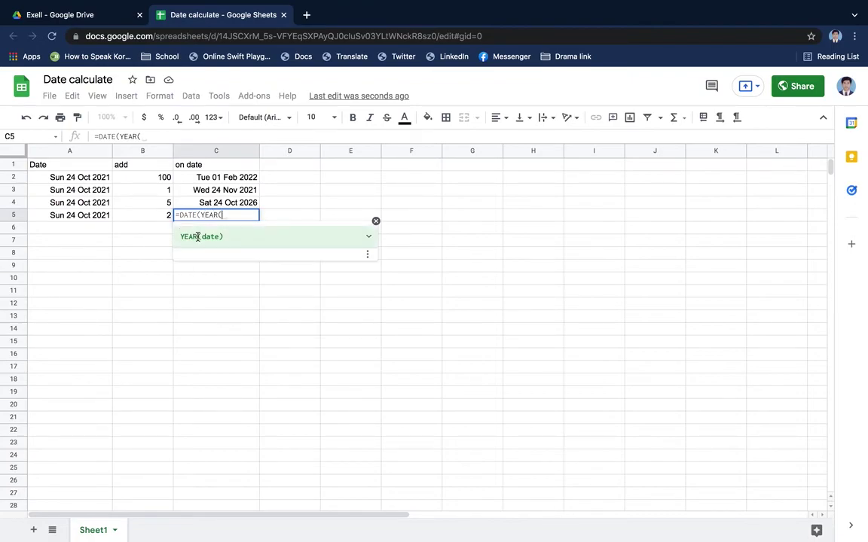
pyautogui.click(81, 219)
pyautogui.write(')')
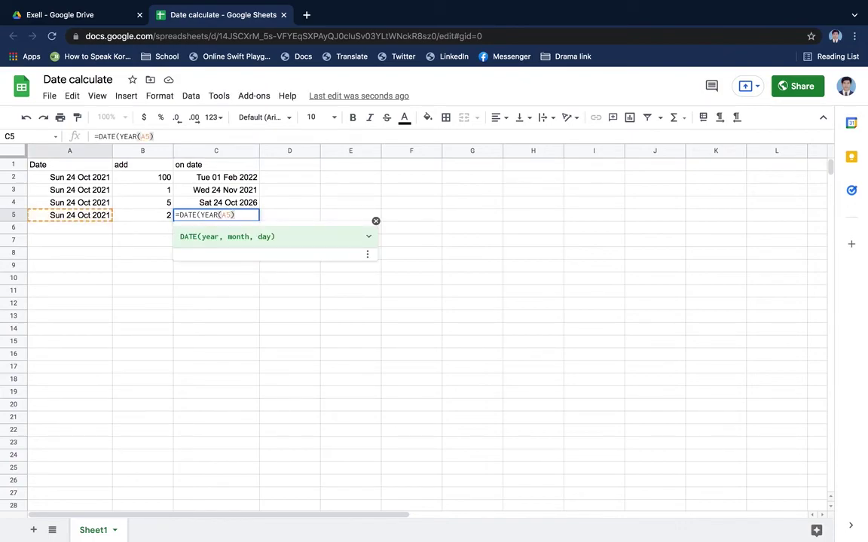
pyautogui.write('+')
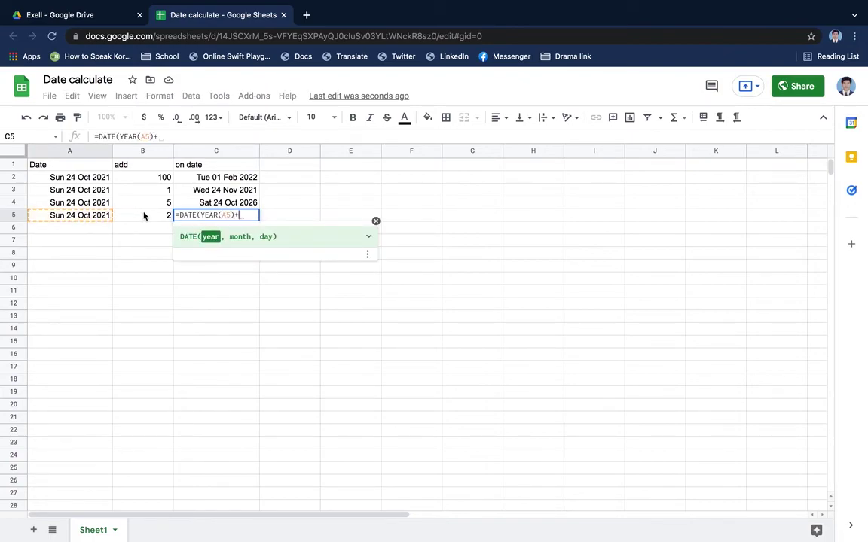
pyautogui.click(145, 216)
pyautogui.write(')')
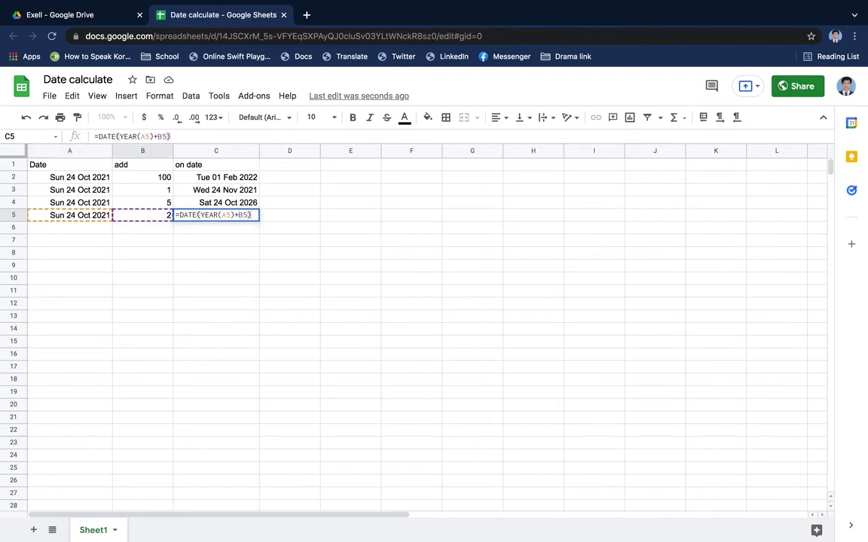
pyautogui.press('Return')
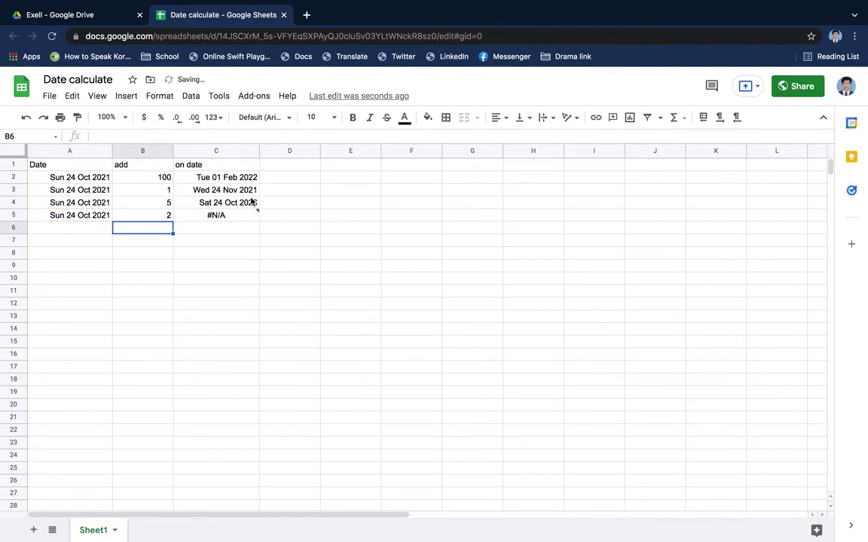
pyautogui.click(228, 216)
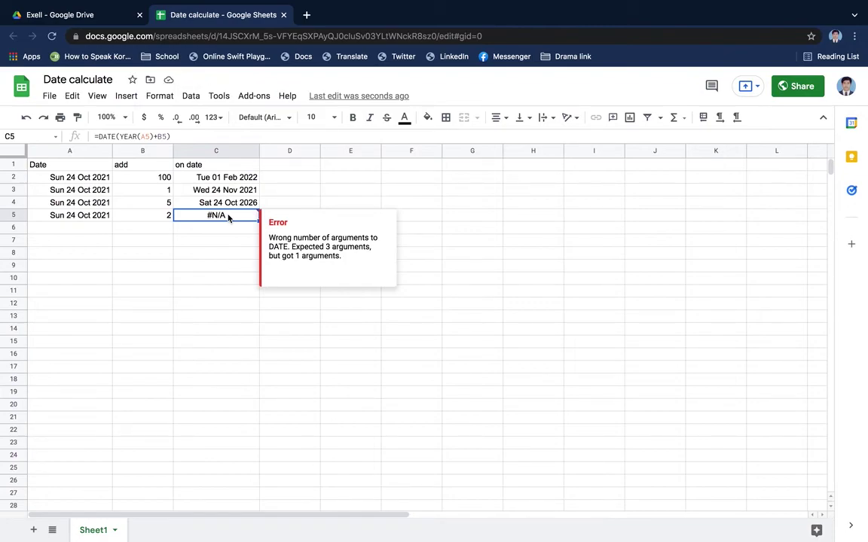
# - Replace the broken C5 formula with =YEAR(A5)
pyautogui.doubleClick(230, 217)
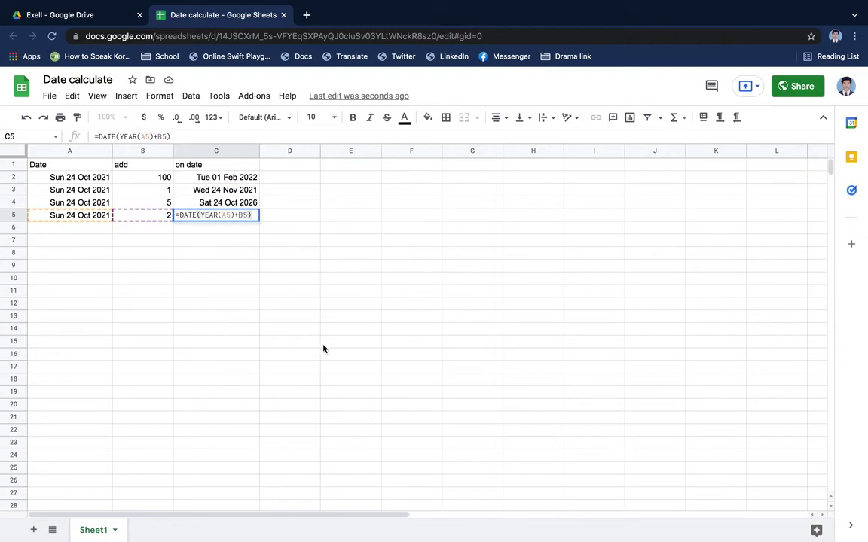
pyautogui.press('BackSpace')
pyautogui.press('BackSpace')
pyautogui.press('BackSpace')
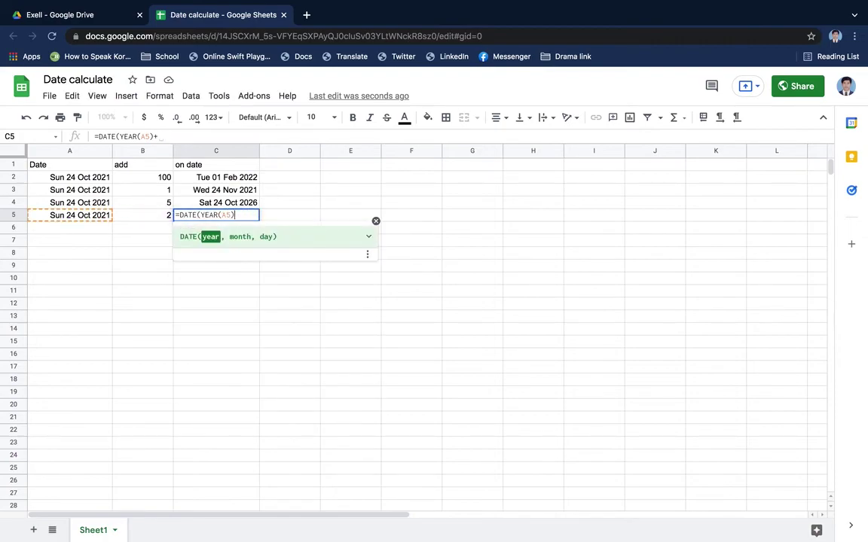
pyautogui.press('BackSpace')
pyautogui.press('BackSpace')
pyautogui.press('BackSpace')
pyautogui.press('BackSpace')
pyautogui.press('BackSpace')
pyautogui.press('BackSpace')
pyautogui.press('BackSpace')
pyautogui.press('BackSpace')
pyautogui.press('BackSpace')
pyautogui.press('BackSpace')
pyautogui.press('BackSpace')
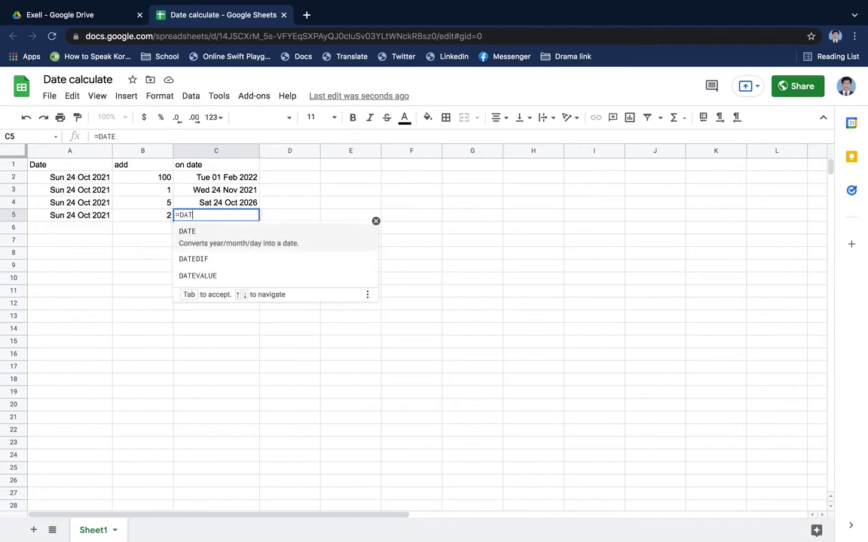
pyautogui.press('BackSpace')
pyautogui.press('BackSpace')
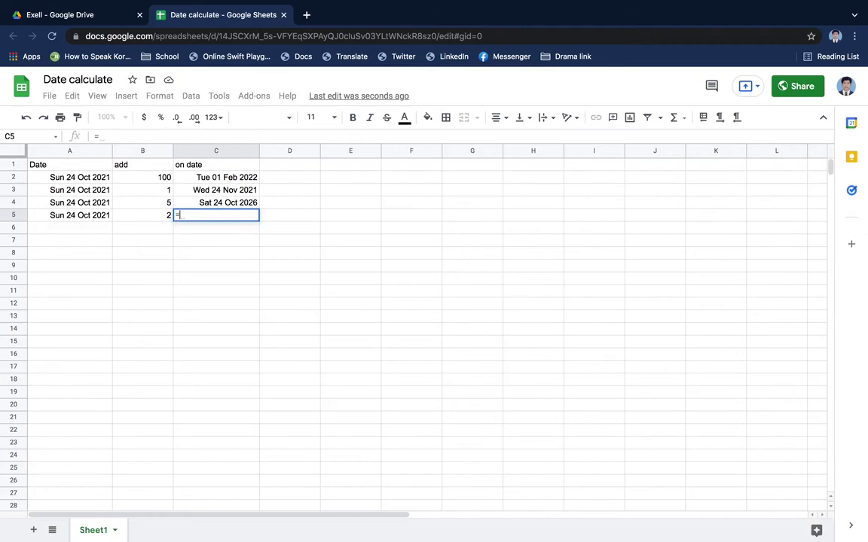
pyautogui.write('YEAR')
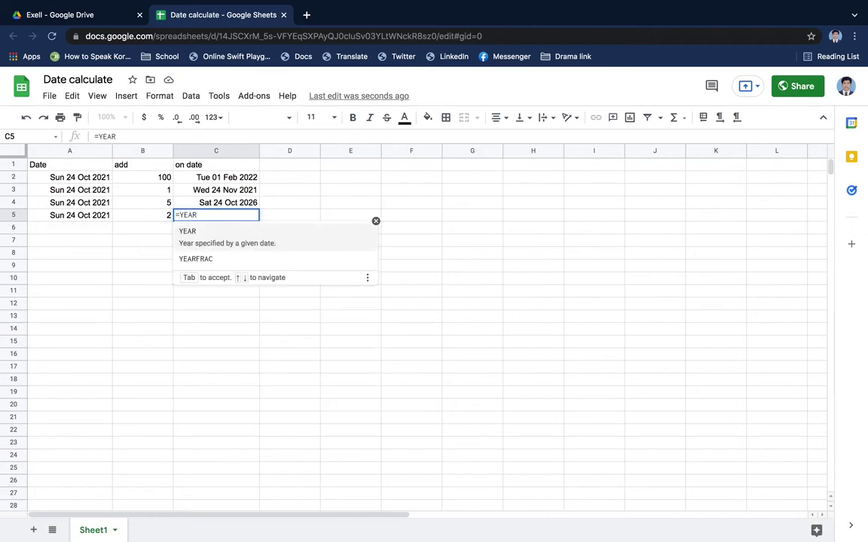
pyautogui.click(191, 231)
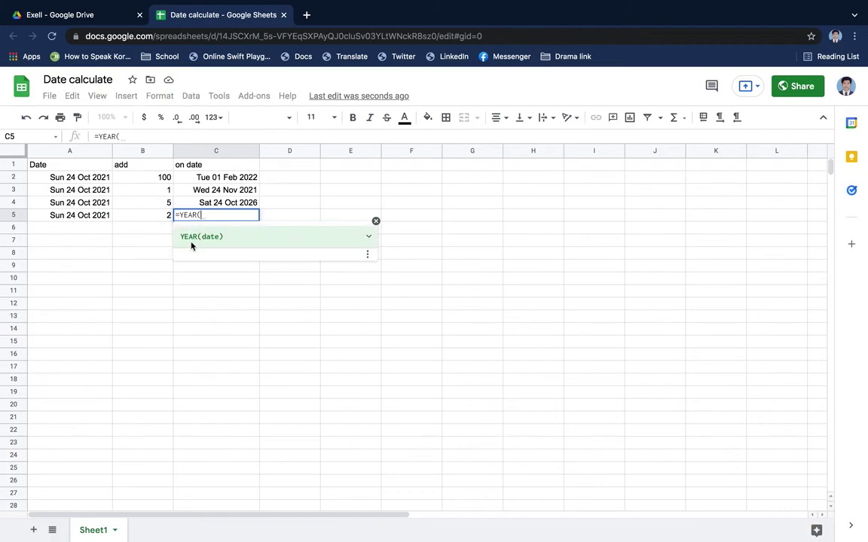
pyautogui.click(79, 217)
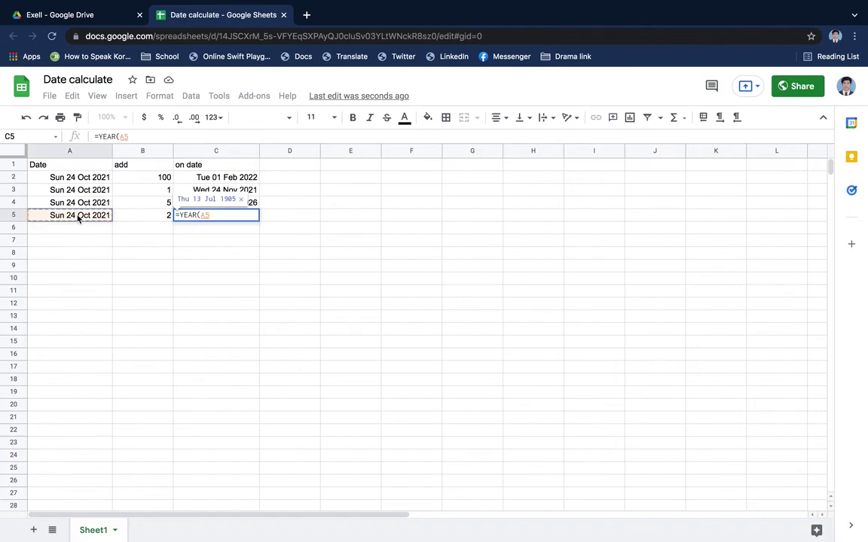
pyautogui.write(')')
pyautogui.click(141, 217)
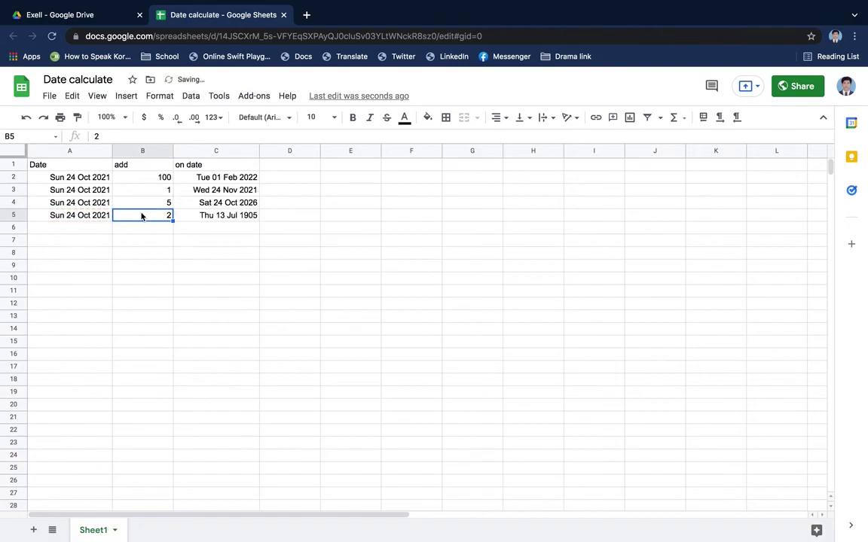
# - Extend the C5 formula to =YEAR(A5)+B5, which yields a 1905 date
pyautogui.click(87, 216)
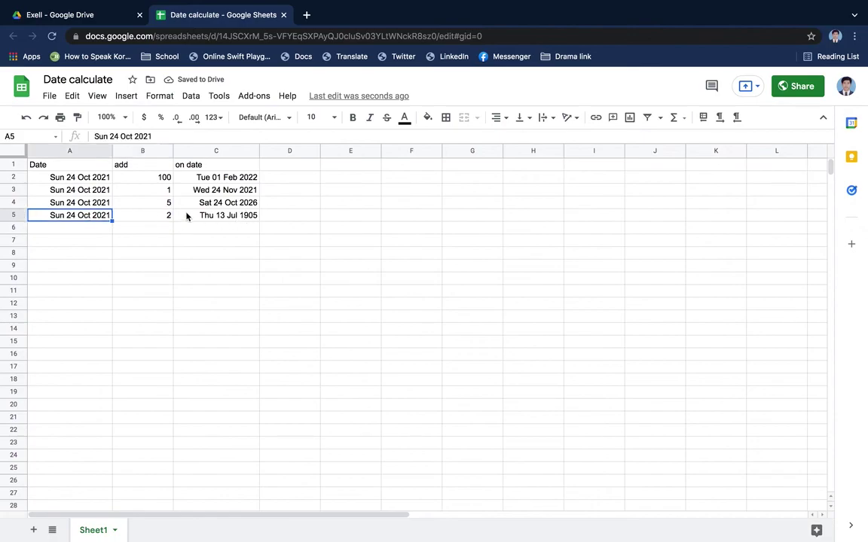
pyautogui.doubleClick(209, 216)
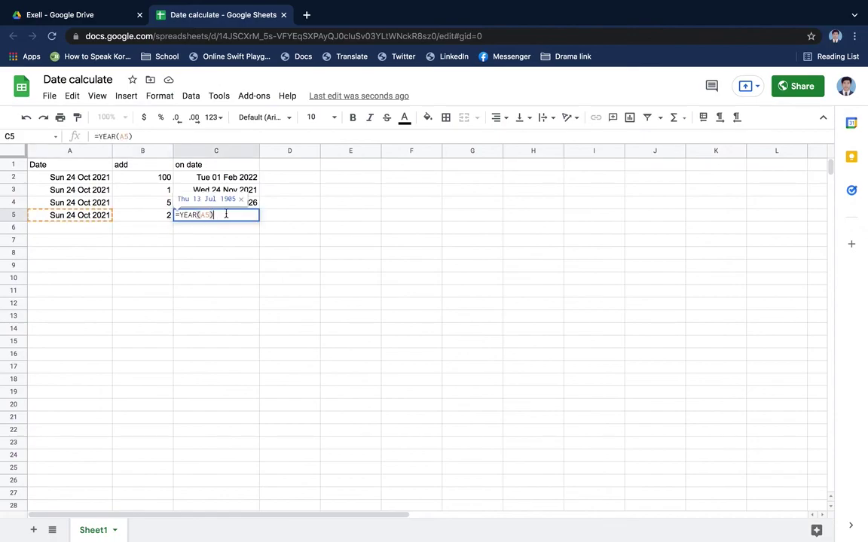
pyautogui.write('+')
pyautogui.click(138, 222)
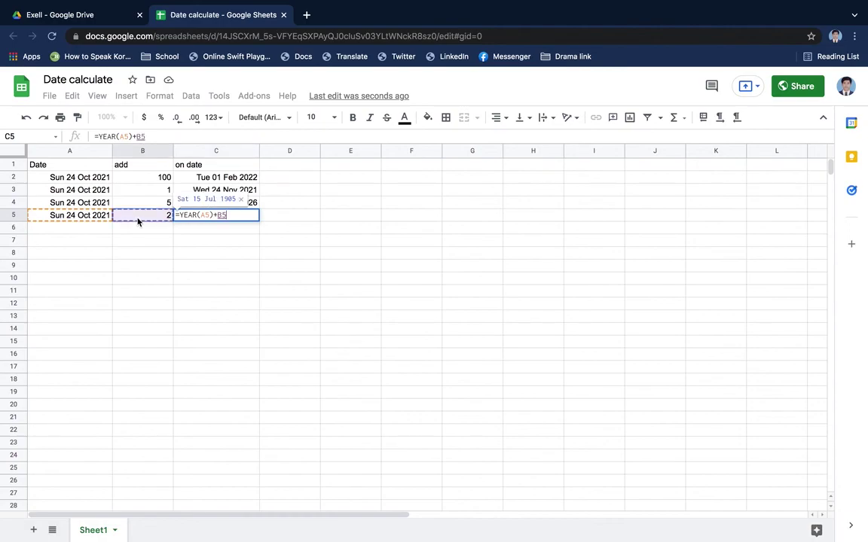
pyautogui.press('Return')
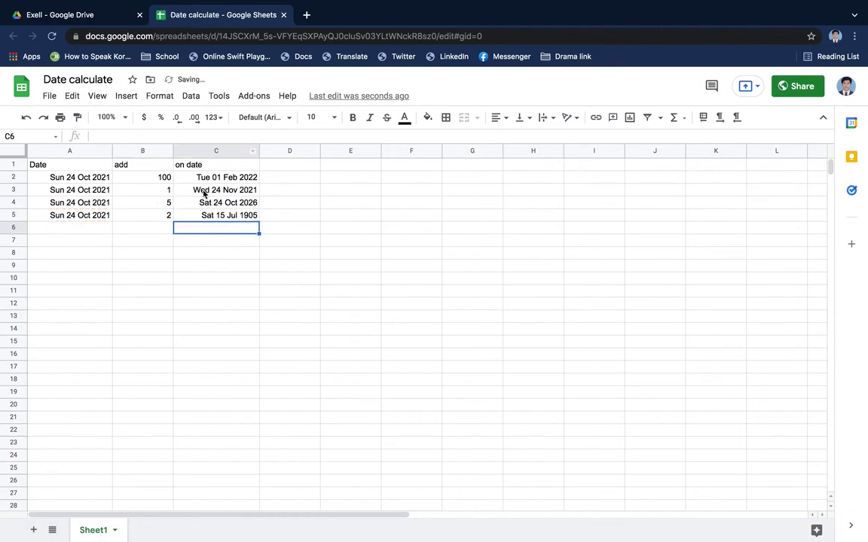
# - Check the Sat 15 Jul 1905 result, then start erasing the C5 formula
pyautogui.click(251, 217)
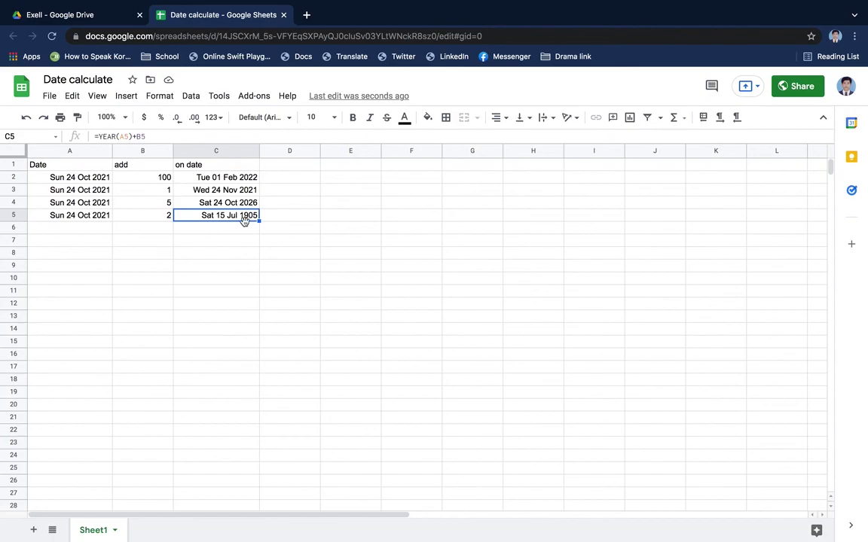
pyautogui.doubleClick(247, 219)
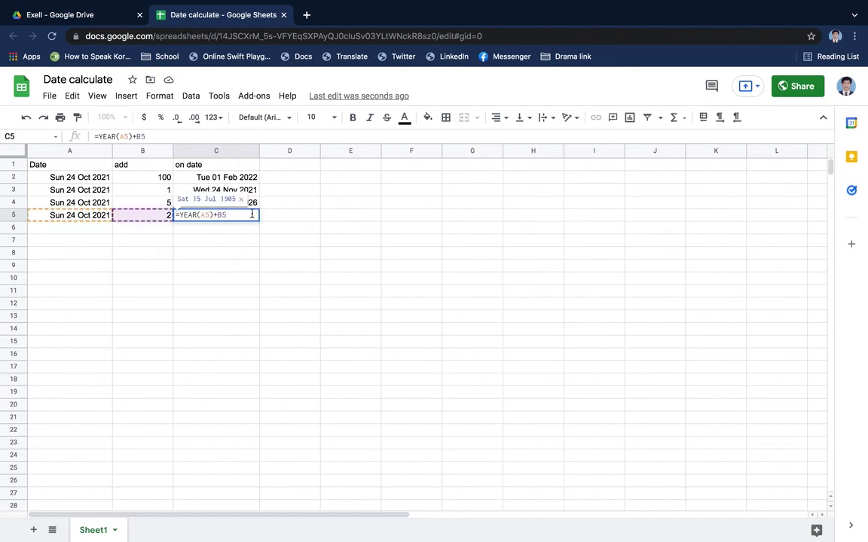
pyautogui.press('BackSpace')
pyautogui.press('BackSpace')
pyautogui.press('BackSpace')
pyautogui.press('BackSpace')
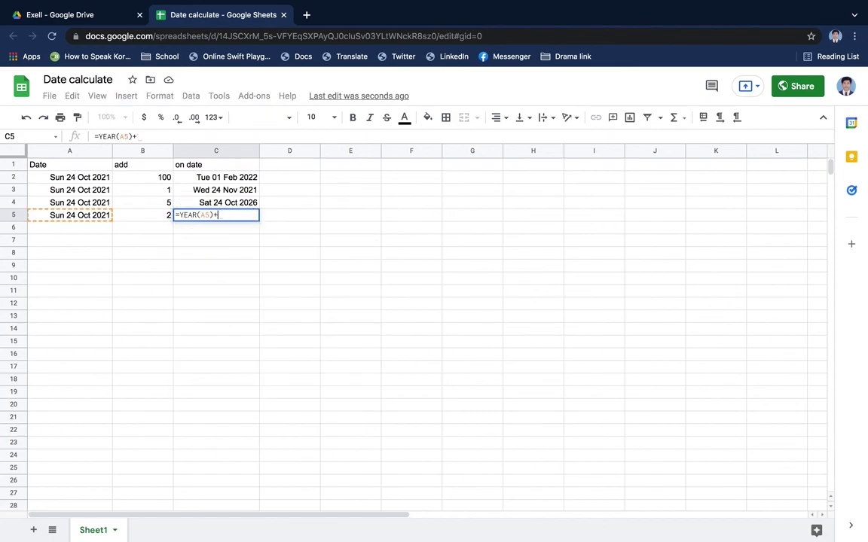
pyautogui.press('BackSpace')
pyautogui.press('BackSpace')
pyautogui.press('BackSpace')
pyautogui.press('BackSpace')
pyautogui.press('BackSpace')
pyautogui.press('BackSpace')
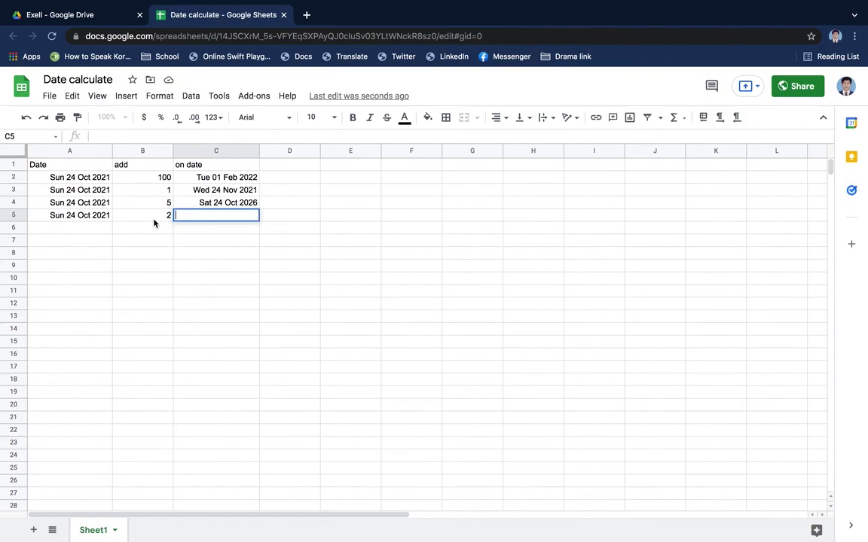
# - Delete the 2 from B5, leaving B5 and C5 empty
pyautogui.click(154, 218)
pyautogui.press('Delete')
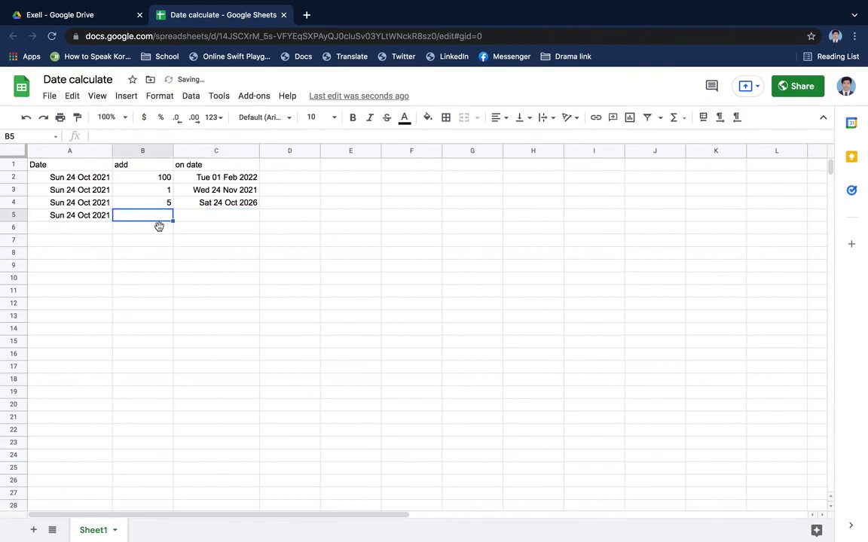
pyautogui.click(230, 228)
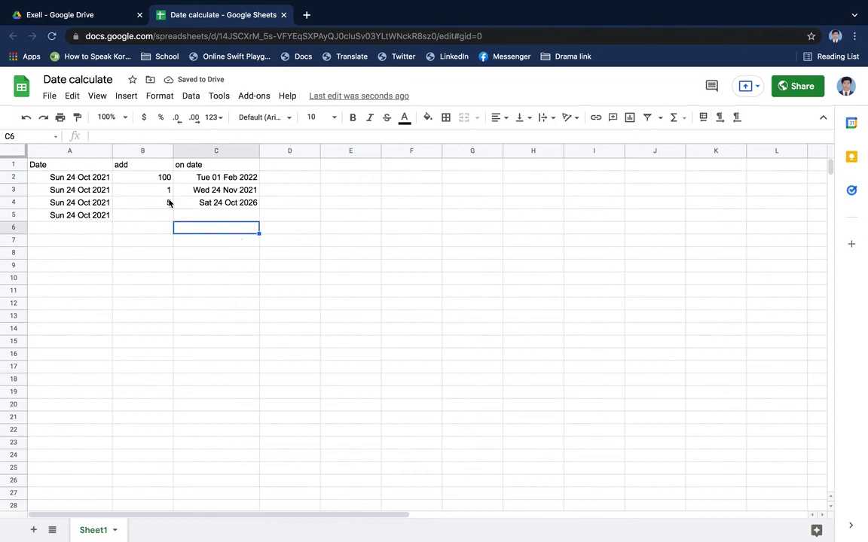
pyautogui.click(217, 218)
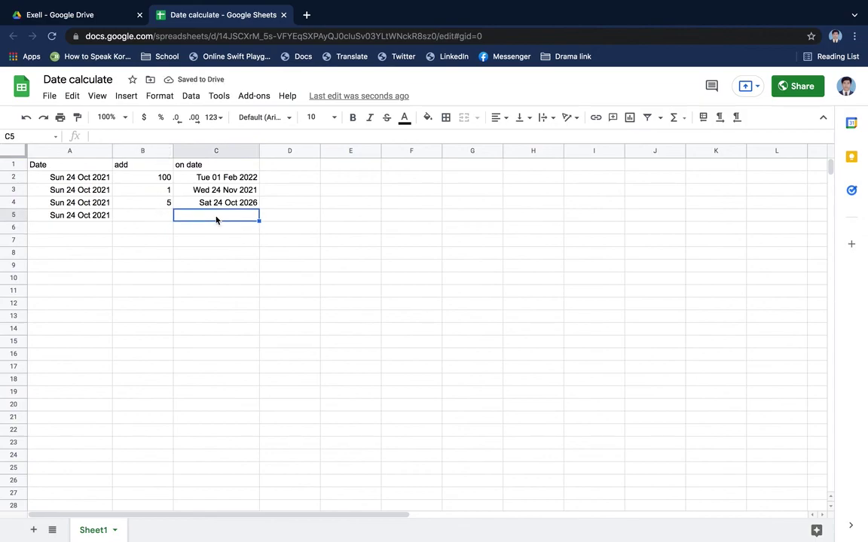
# - Inspect C4's =DATE(YEAR(A4)+B4,MONTH(A4),DAY(A4)) formula without changing it
pyautogui.click(229, 202)
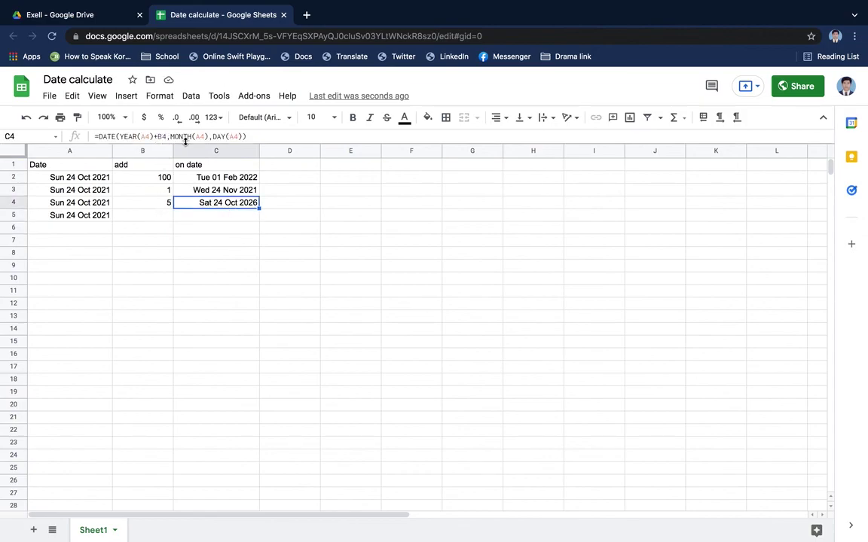
pyautogui.click(157, 137)
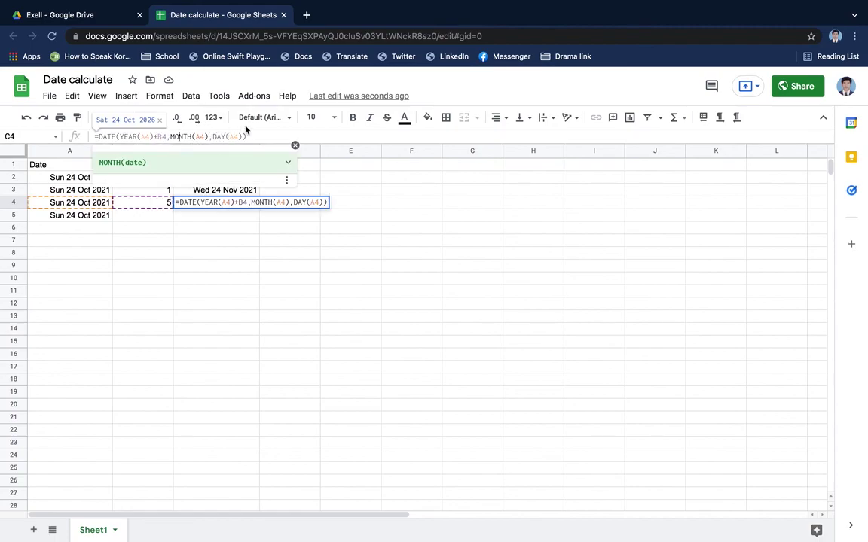
pyautogui.click(348, 305)
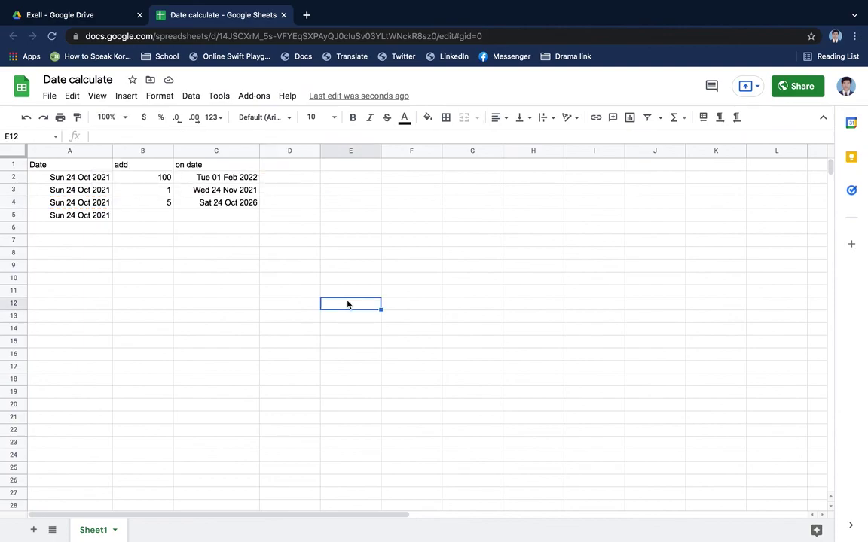